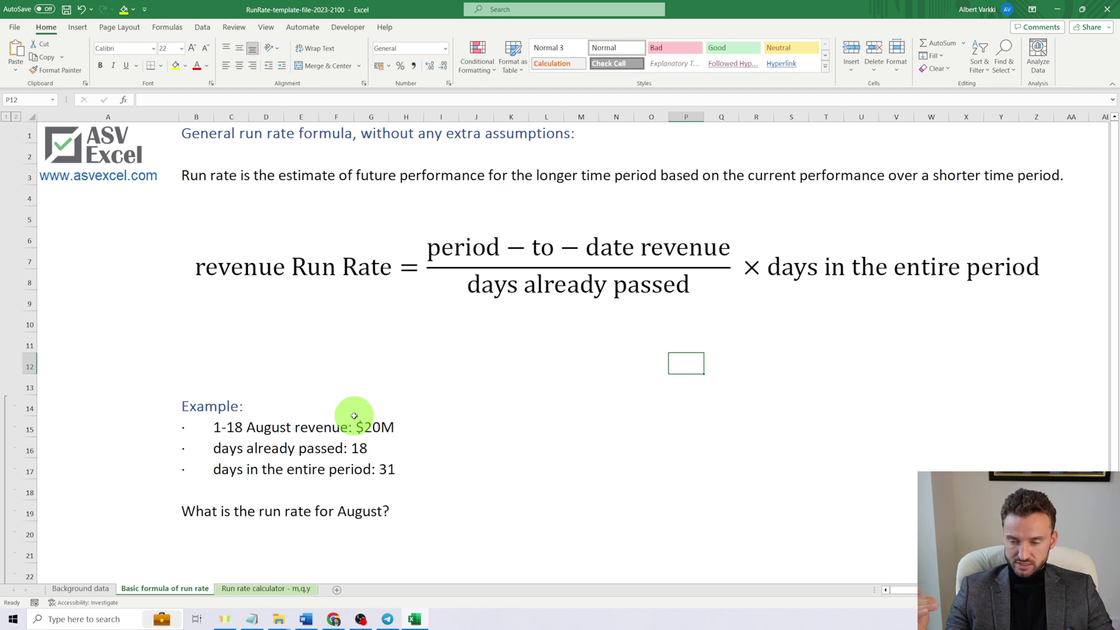
Review the August revenue example and its $34.44M result, then go to the 'Run rate calculator - m,q,y' sheet
left_click(304, 427)
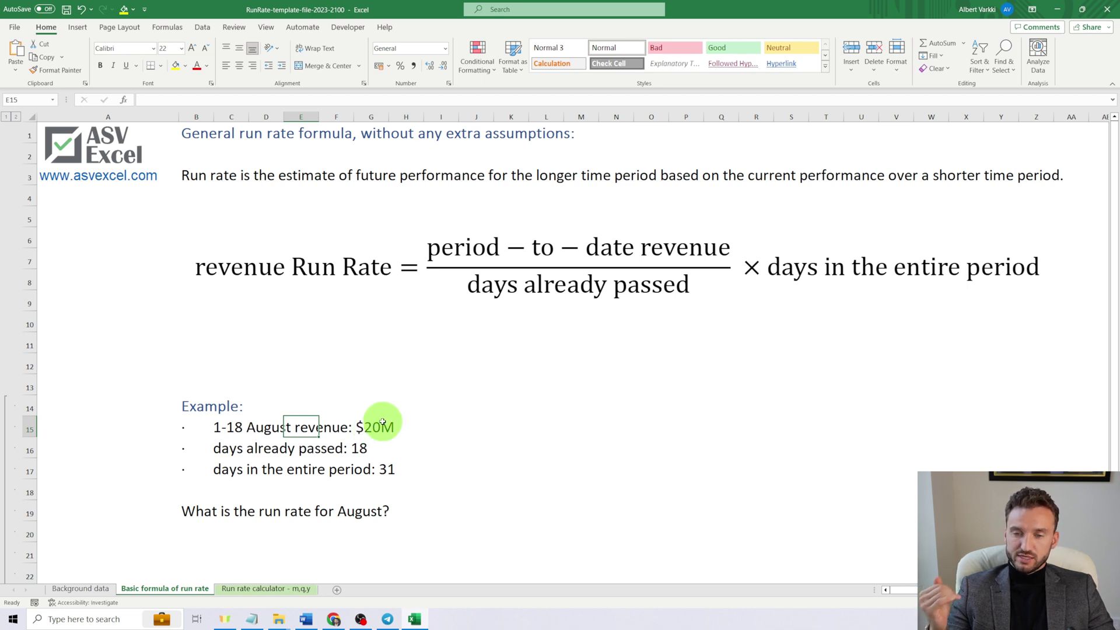
scroll(380, 424, "down", 1)
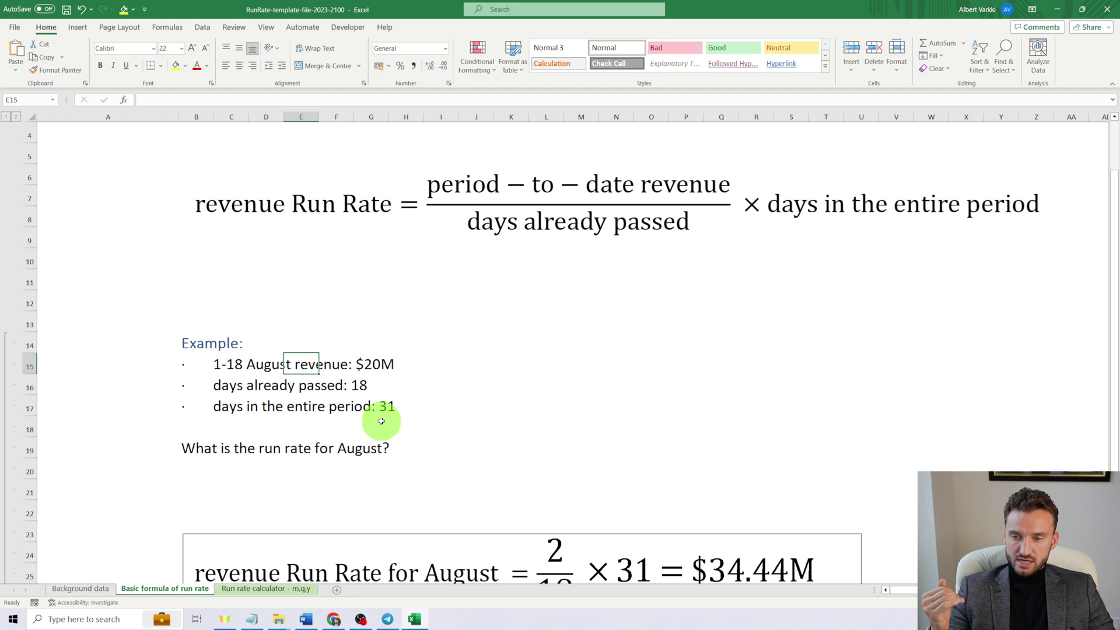
scroll(380, 415, "up", 1)
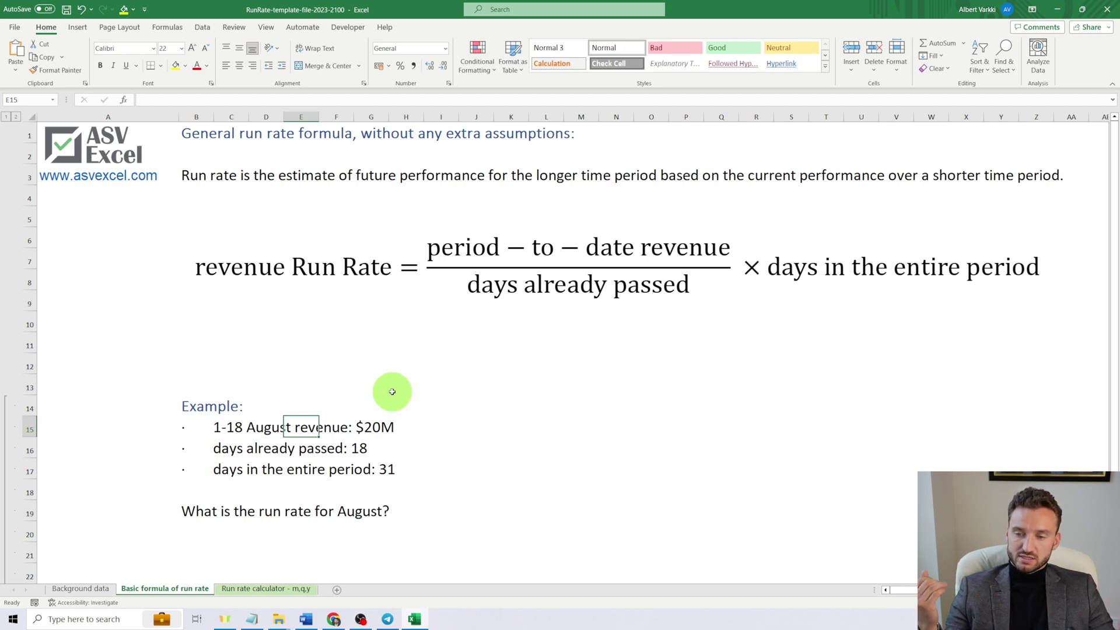
scroll(391, 392, "down", 4)
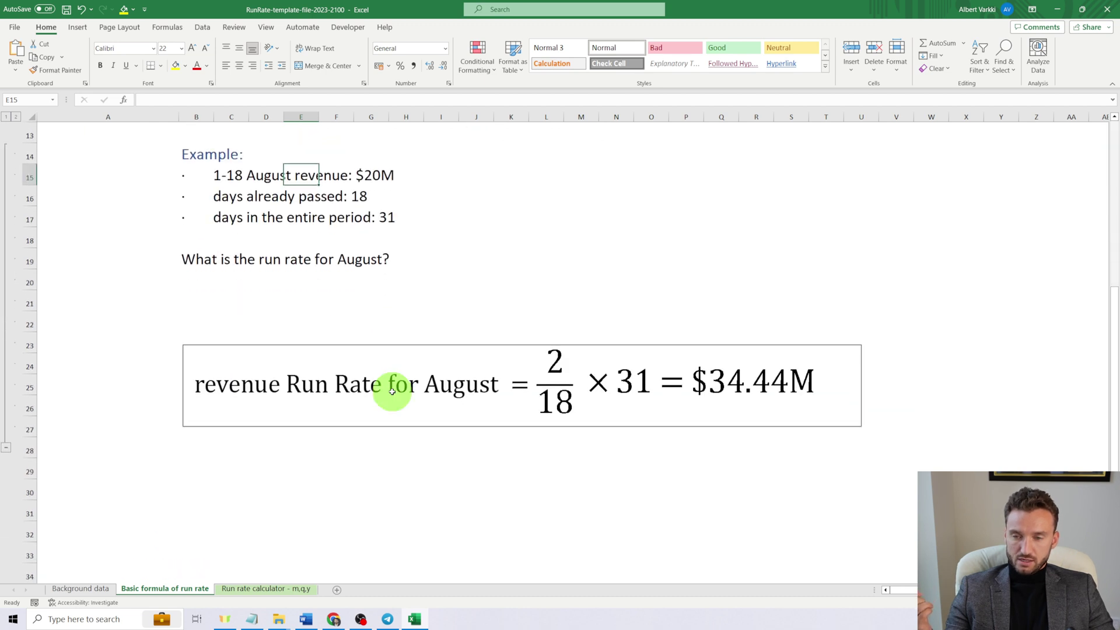
left_click(700, 321)
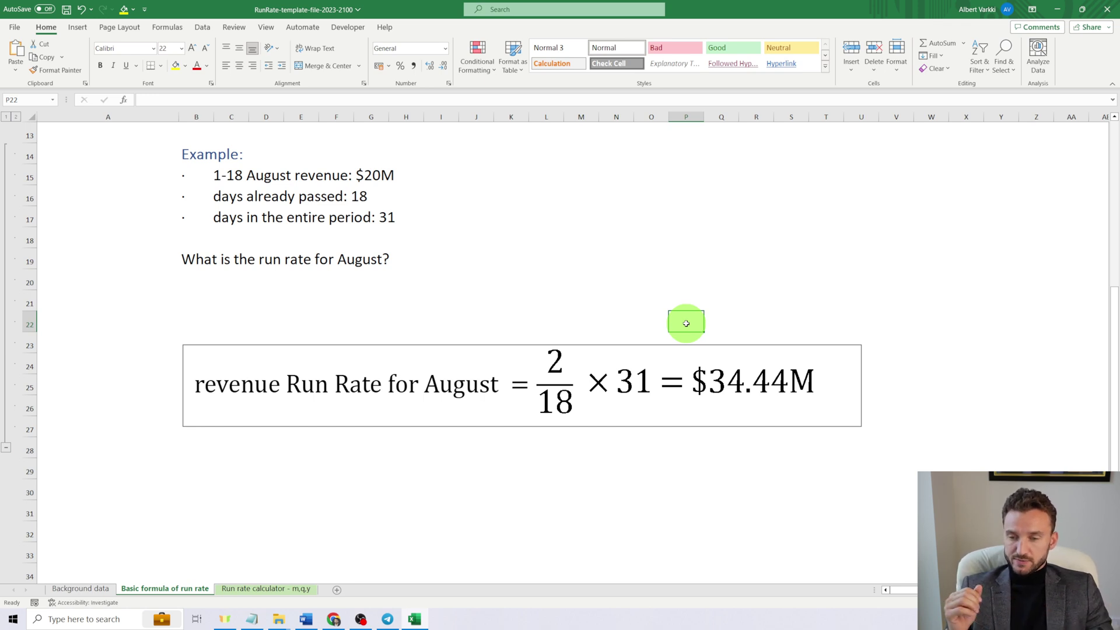
left_click(250, 590)
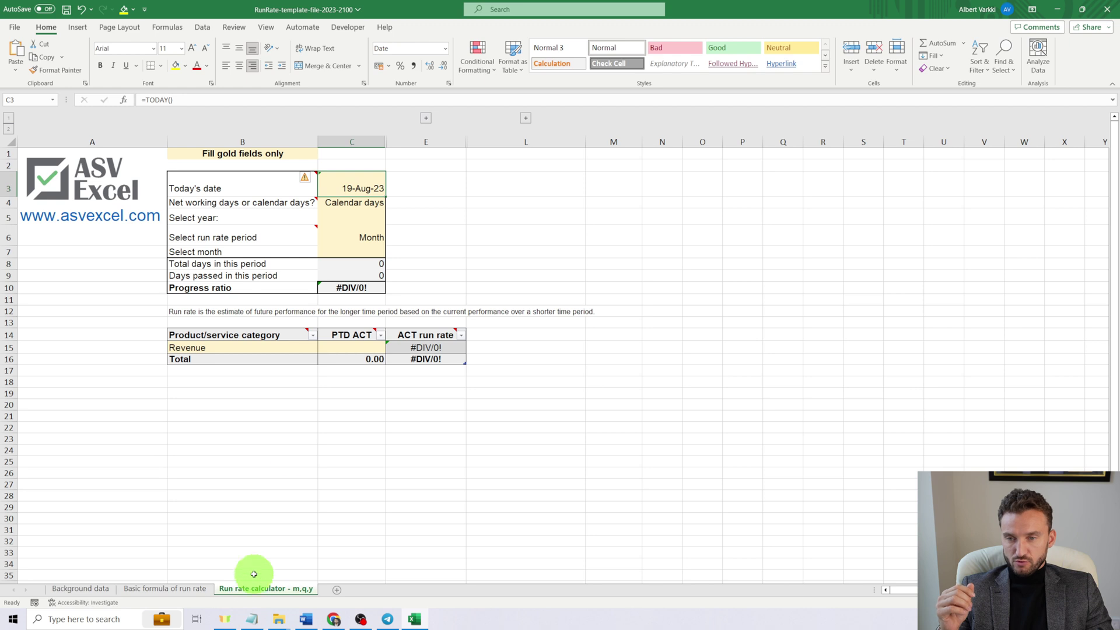
left_click(365, 231)
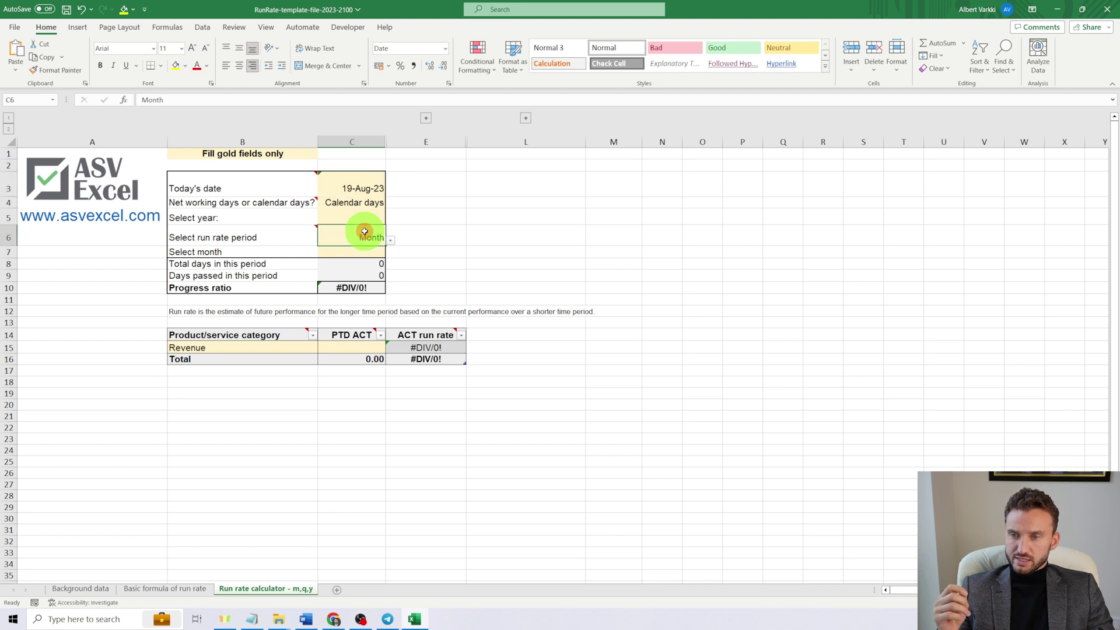
left_click(362, 187)
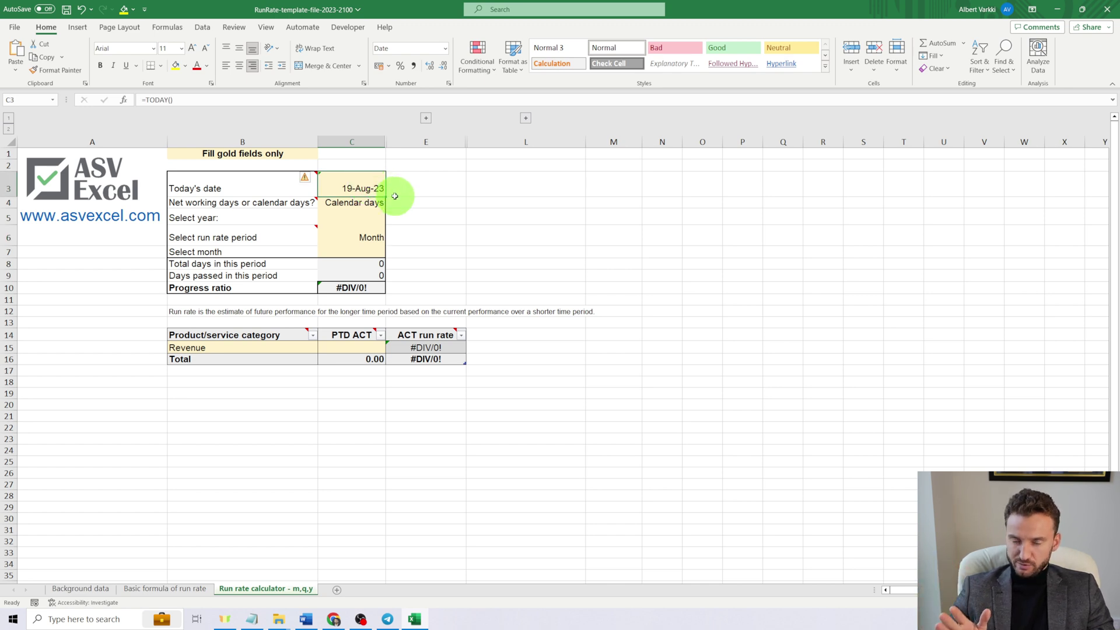
left_click(387, 202)
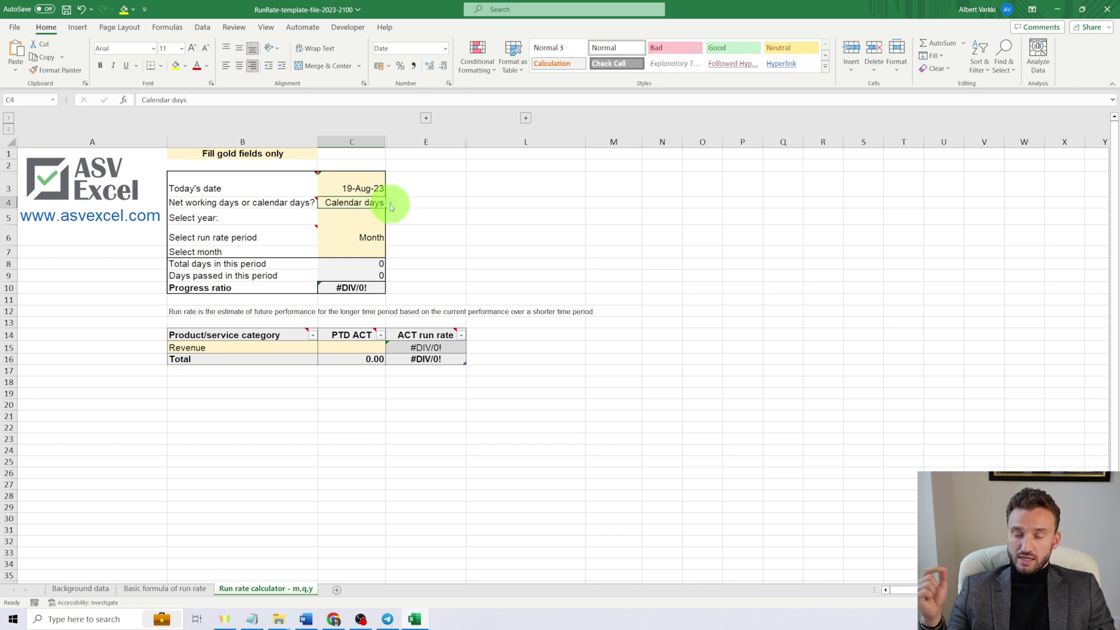
left_click(391, 204)
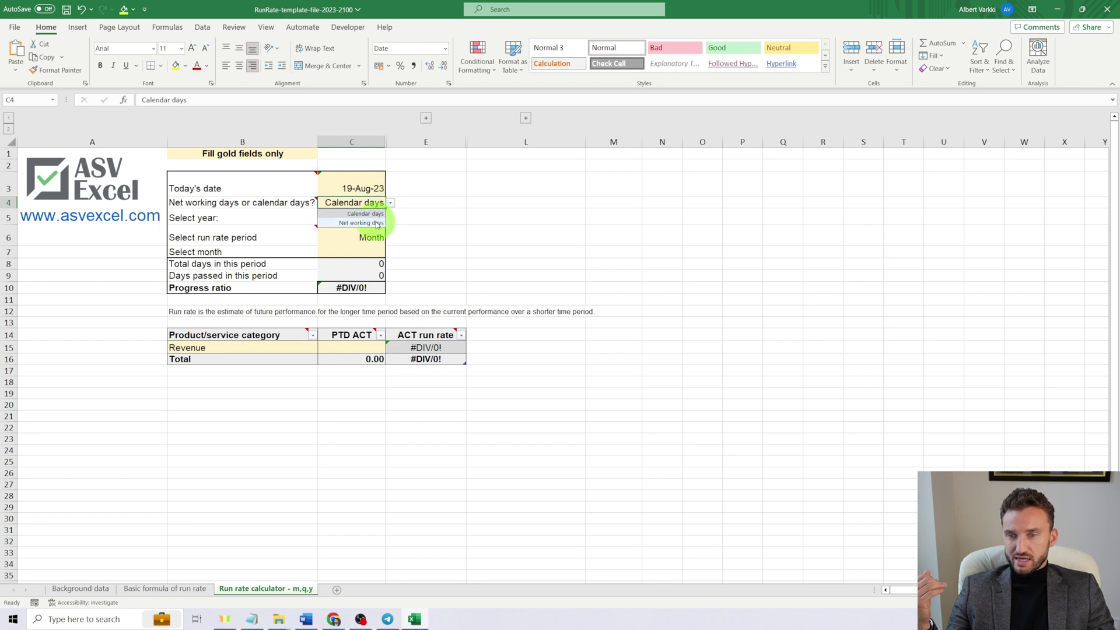
left_click(377, 223)
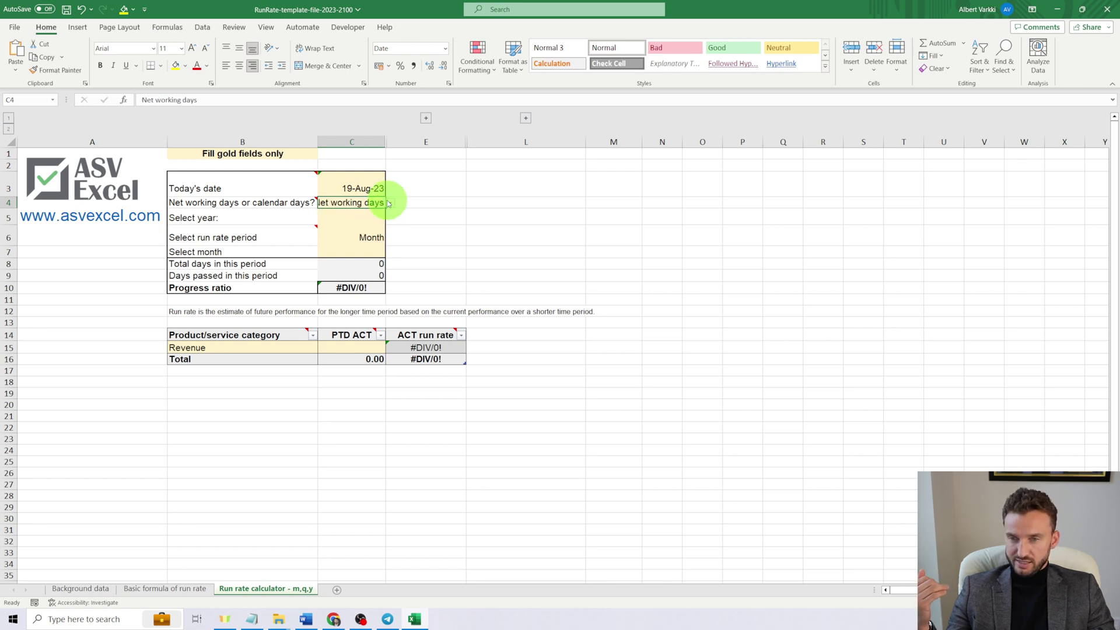
double_click(385, 141)
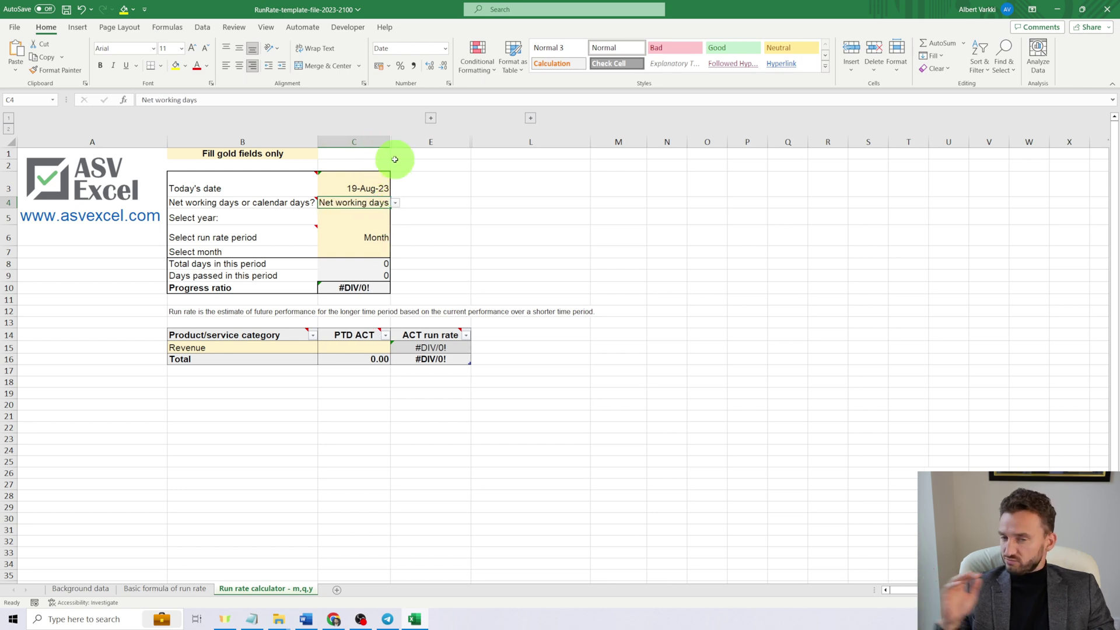
left_click(395, 203)
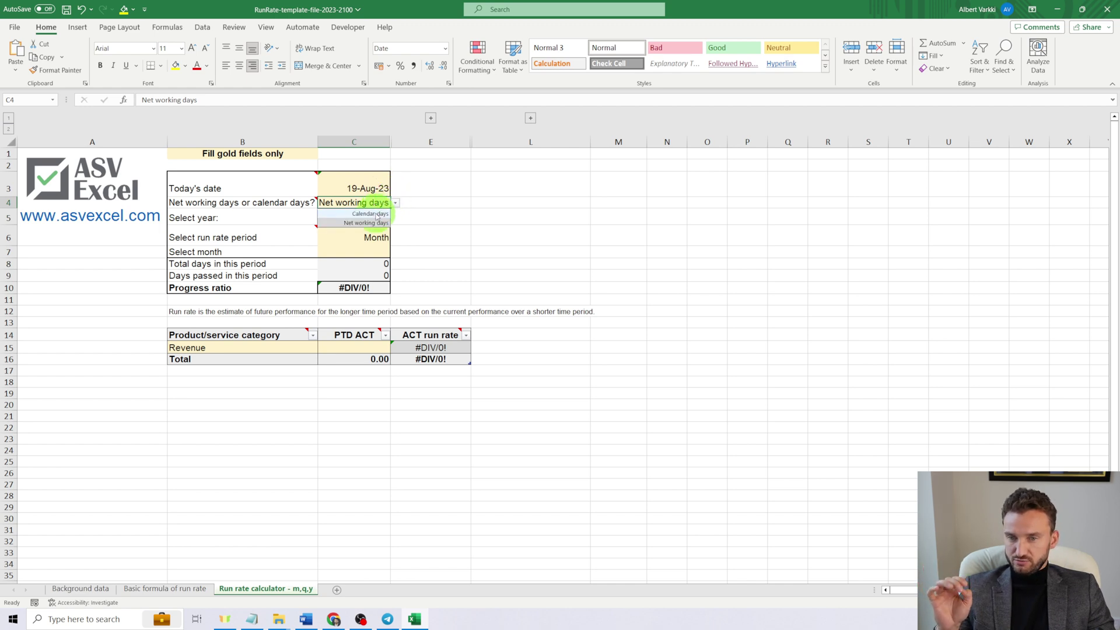
left_click(376, 214)
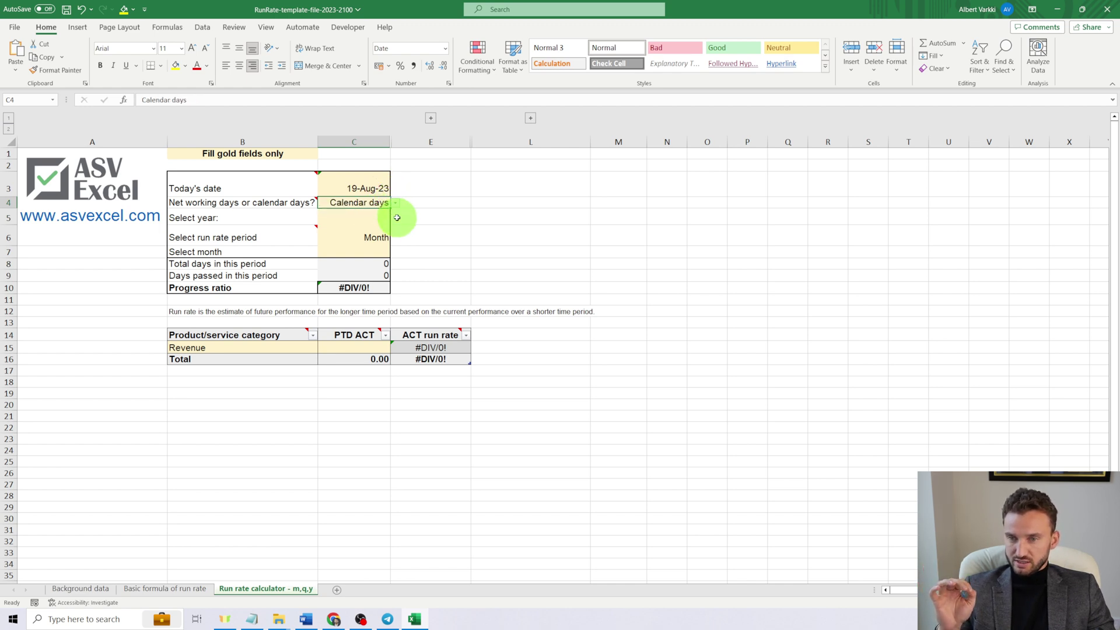
Choose 2023, Month and August, then check the 31 total days and 18 days passed
left_click(378, 214)
left_click(394, 219)
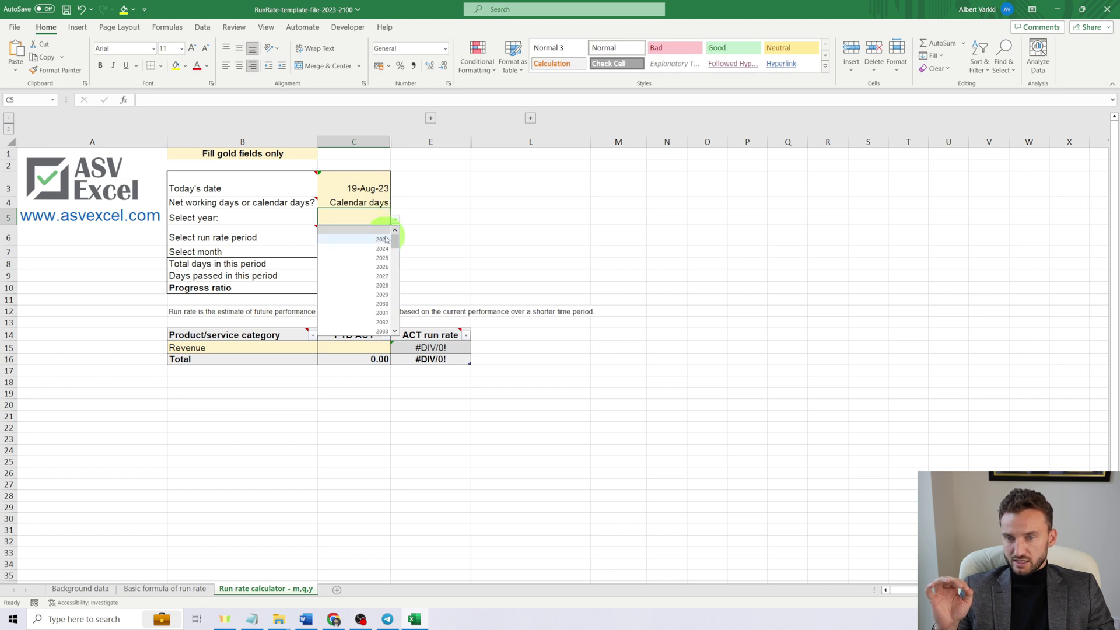
left_click(382, 239)
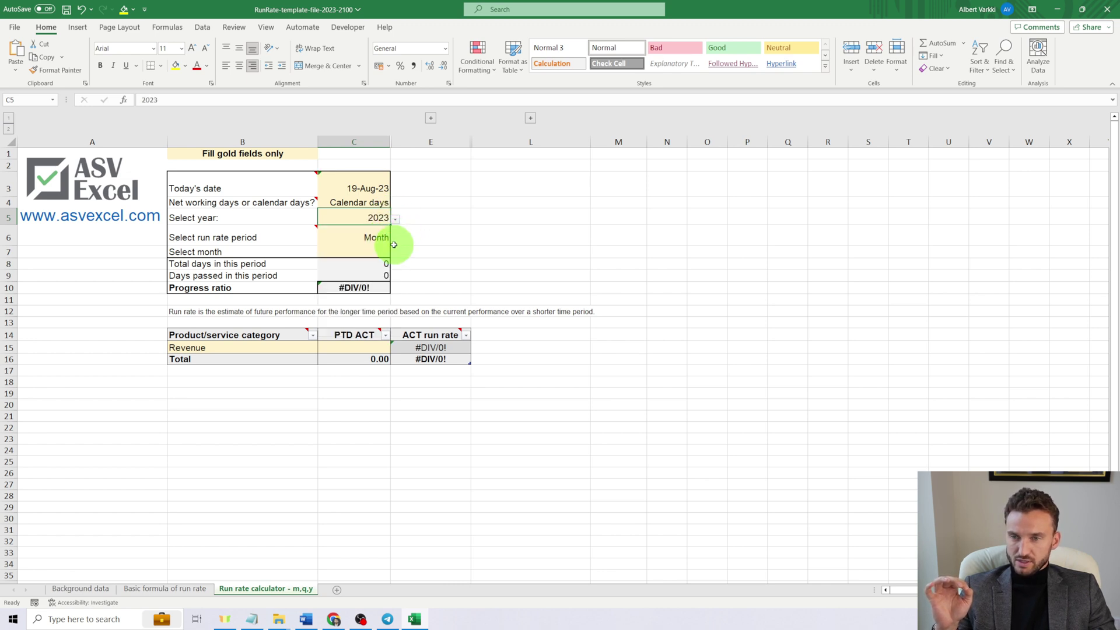
left_click(381, 238)
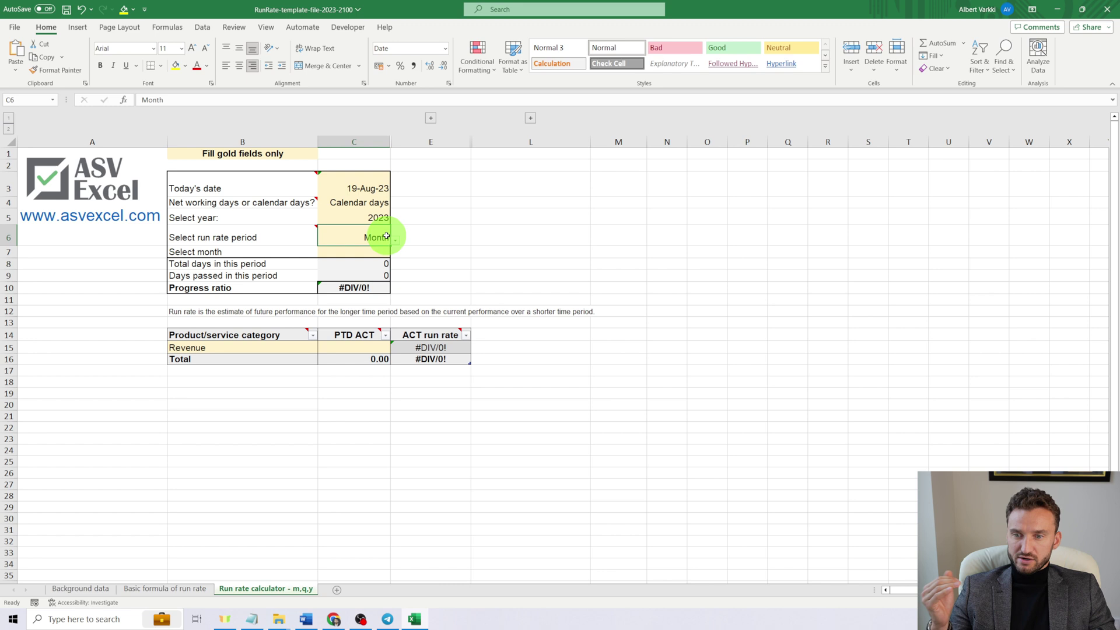
left_click(395, 241)
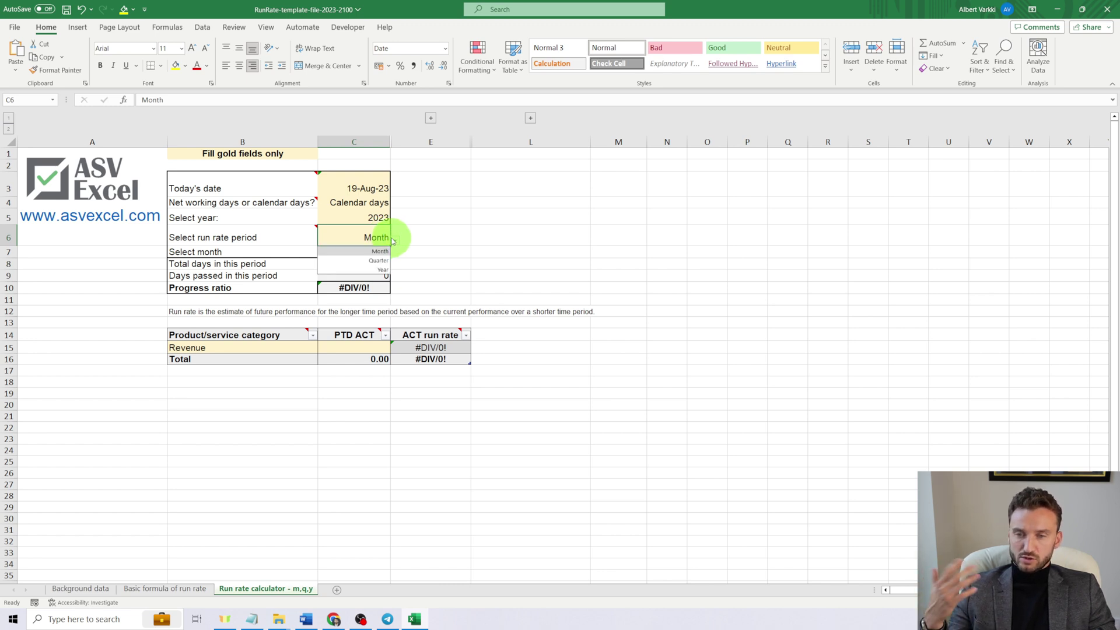
left_click(380, 251)
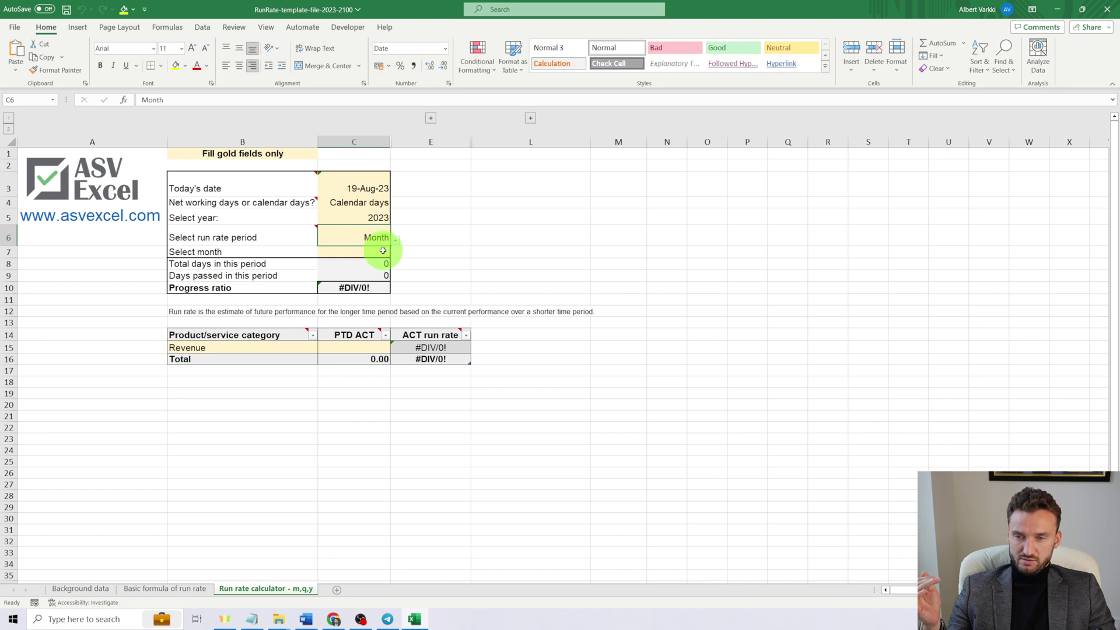
left_click(382, 252)
left_click(395, 252)
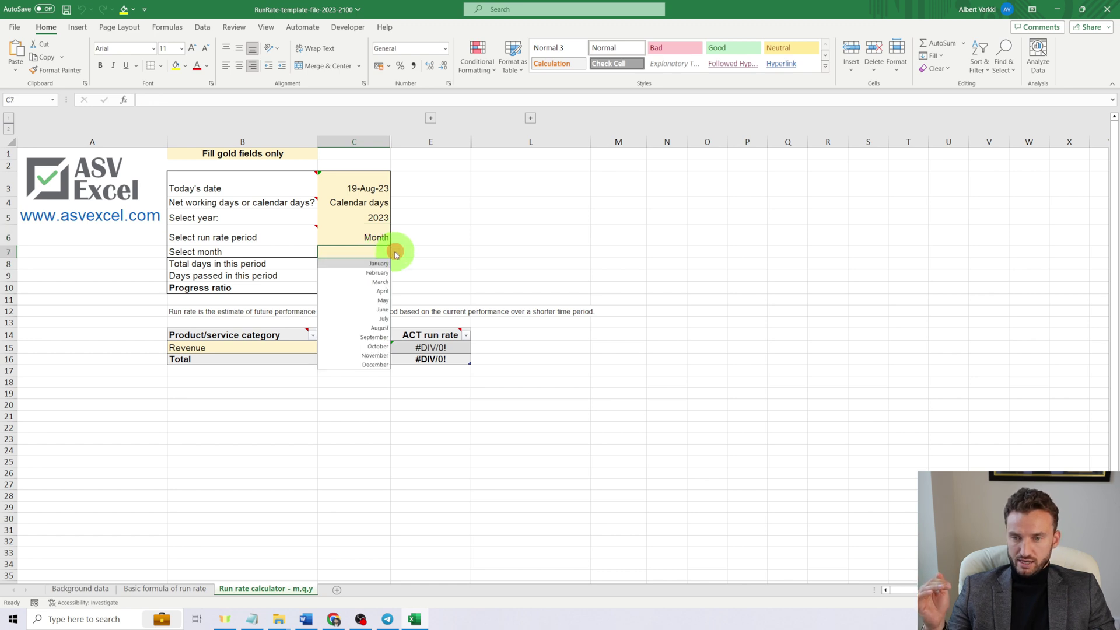
left_click(380, 329)
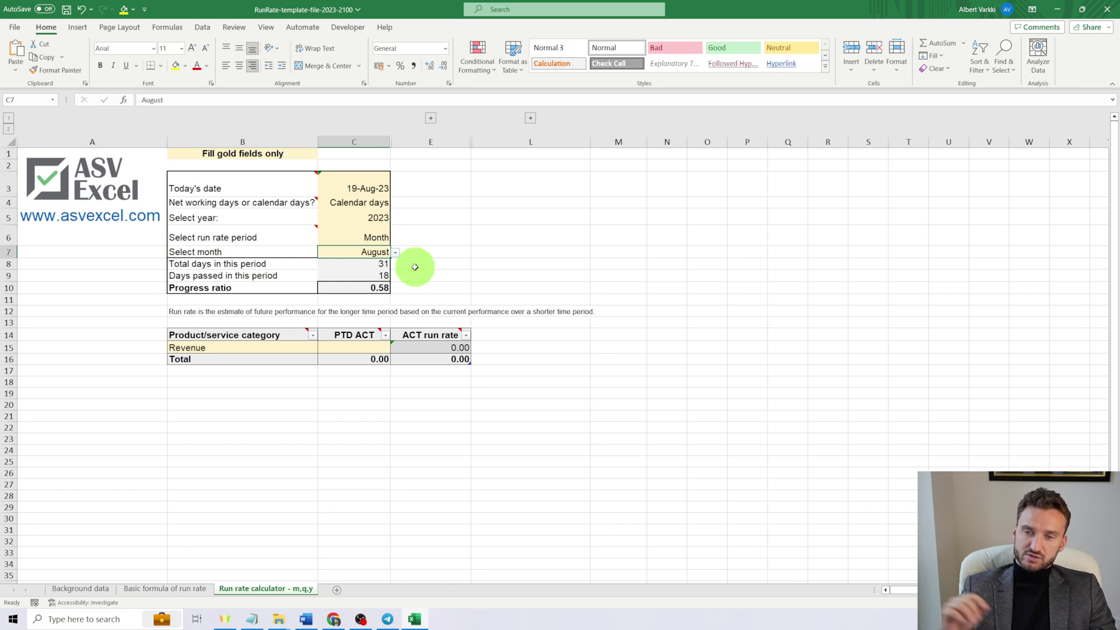
left_click(384, 264)
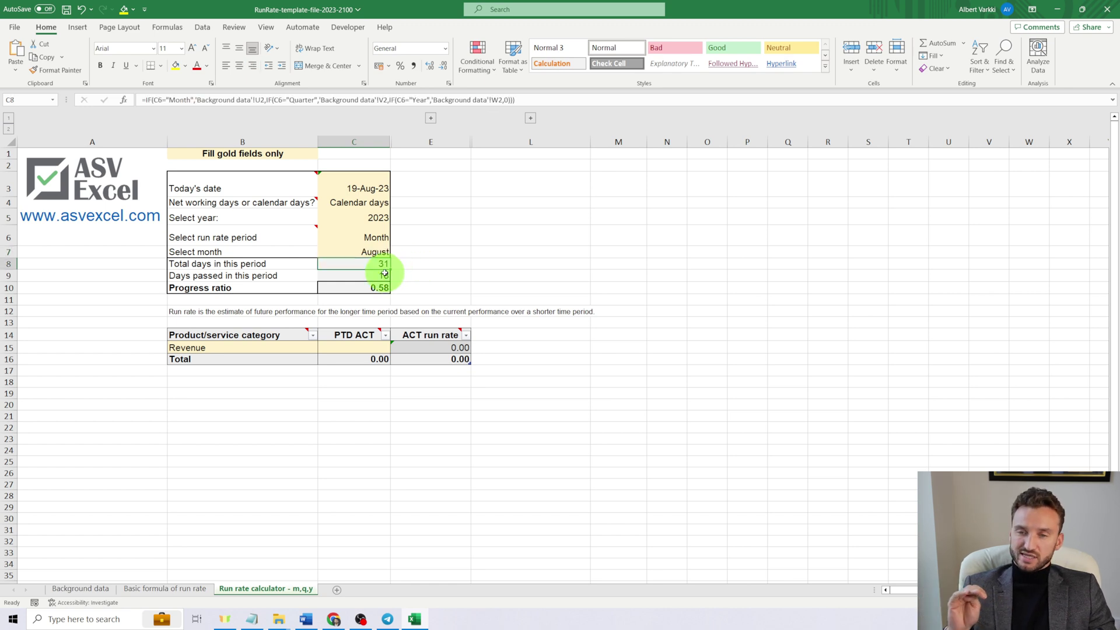
left_click(384, 274)
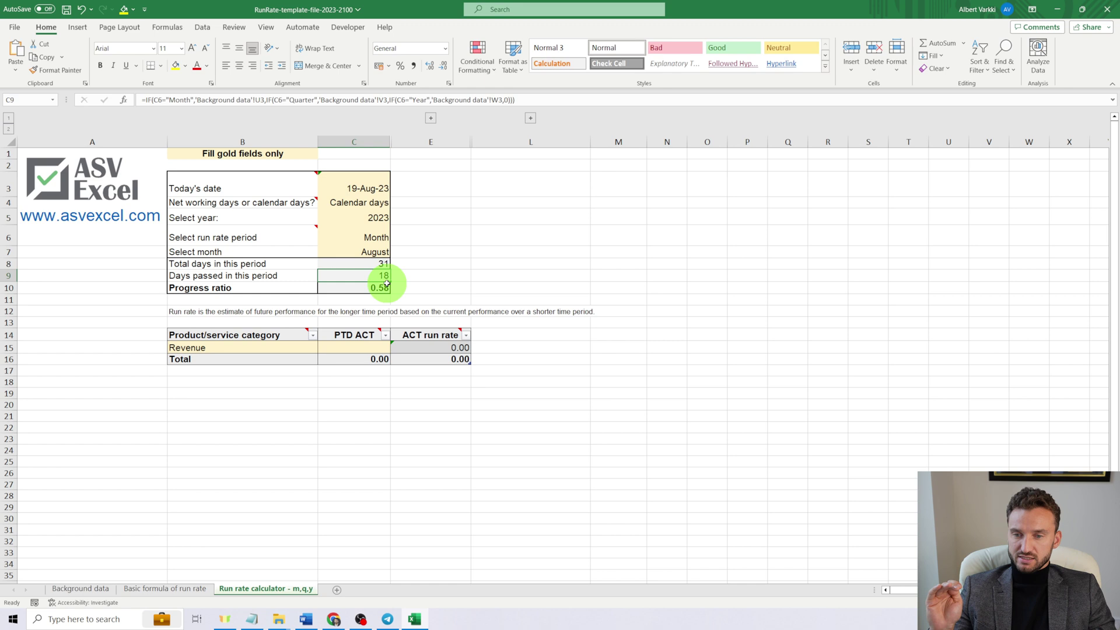
Enter 20 as Revenue's PTD actual, producing a 34.44 ACT run rate
left_click(370, 344)
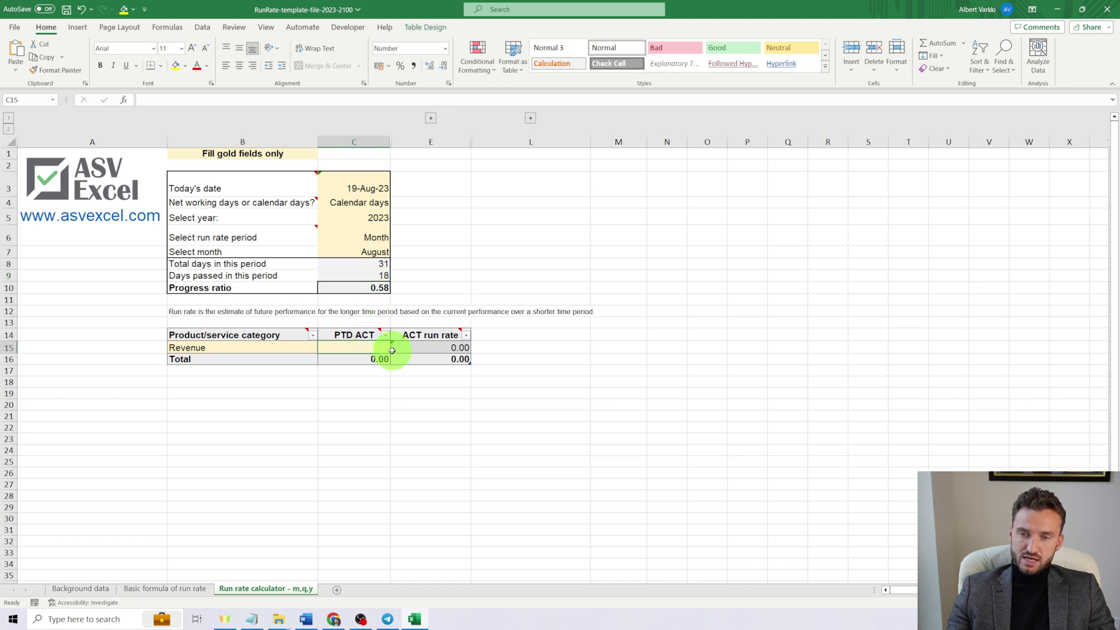
left_click(200, 588)
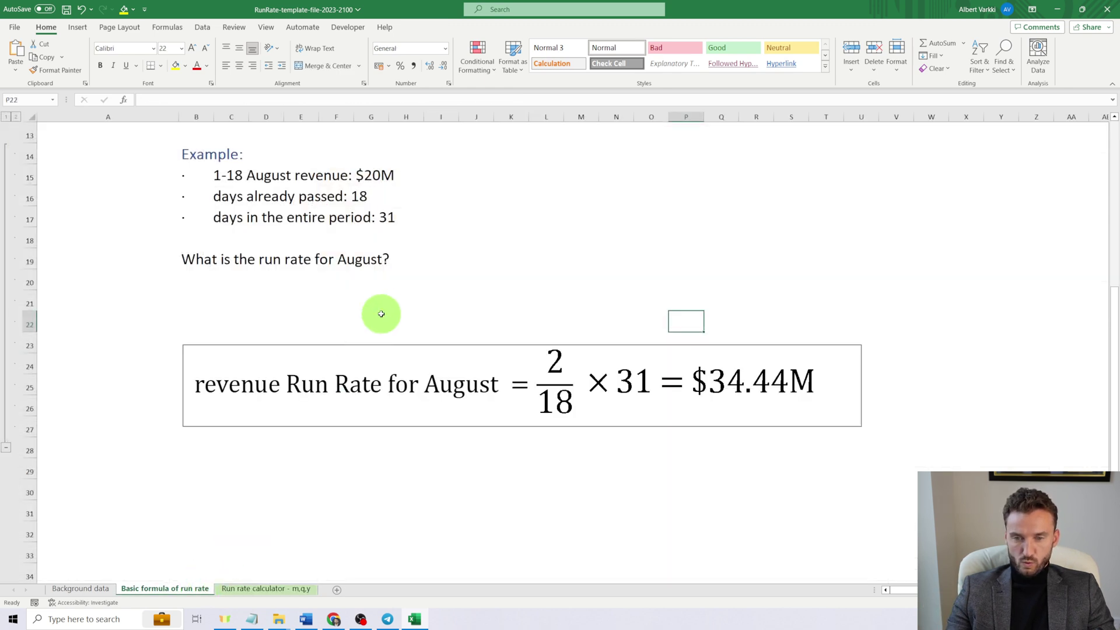
scroll(383, 307, "up", 2)
scroll(382, 307, "down", 4)
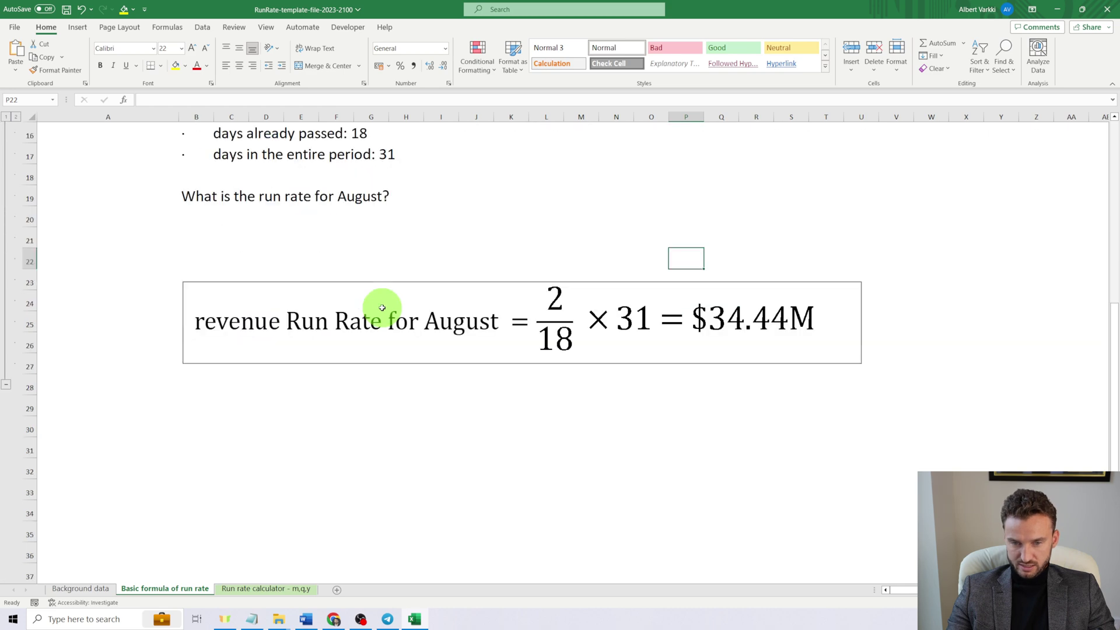
scroll(382, 309, "up", 5)
scroll(382, 309, "up", 1)
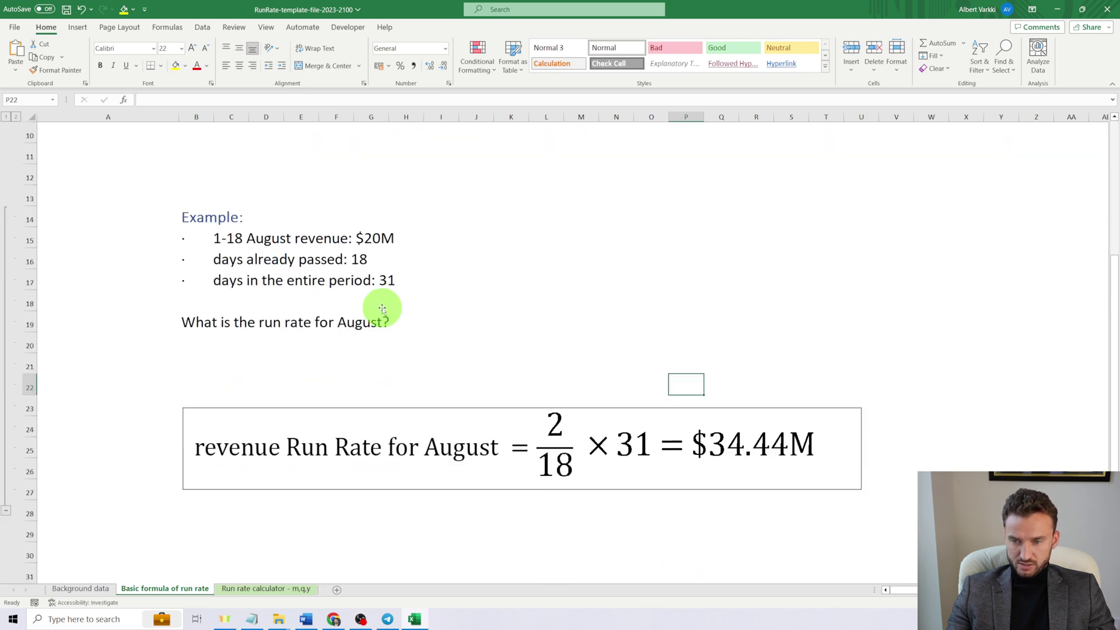
left_click(264, 589)
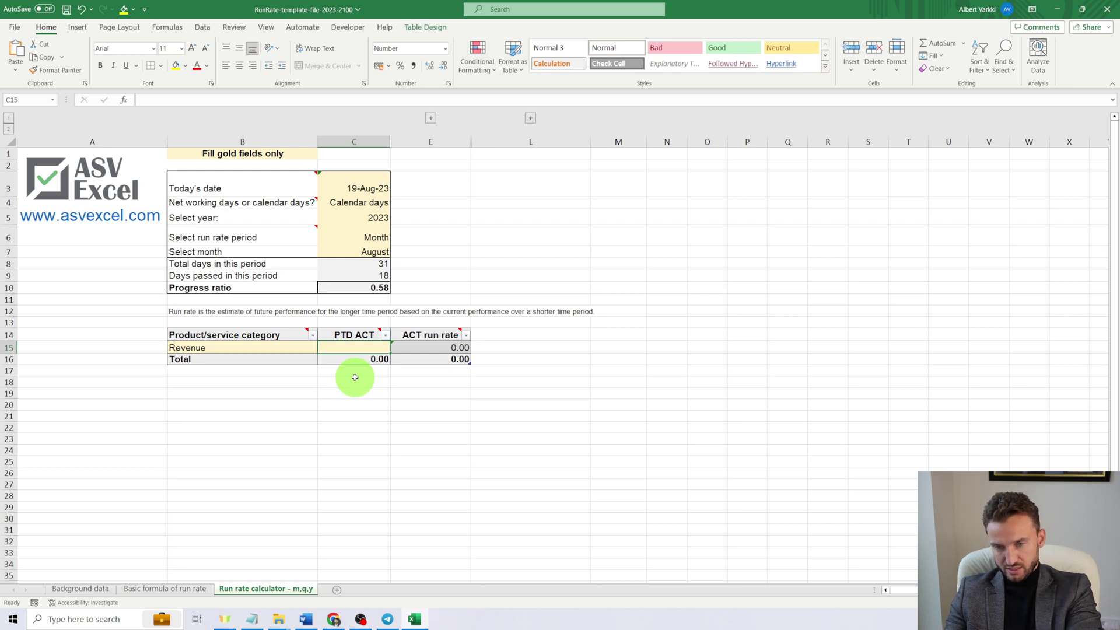
type("20")
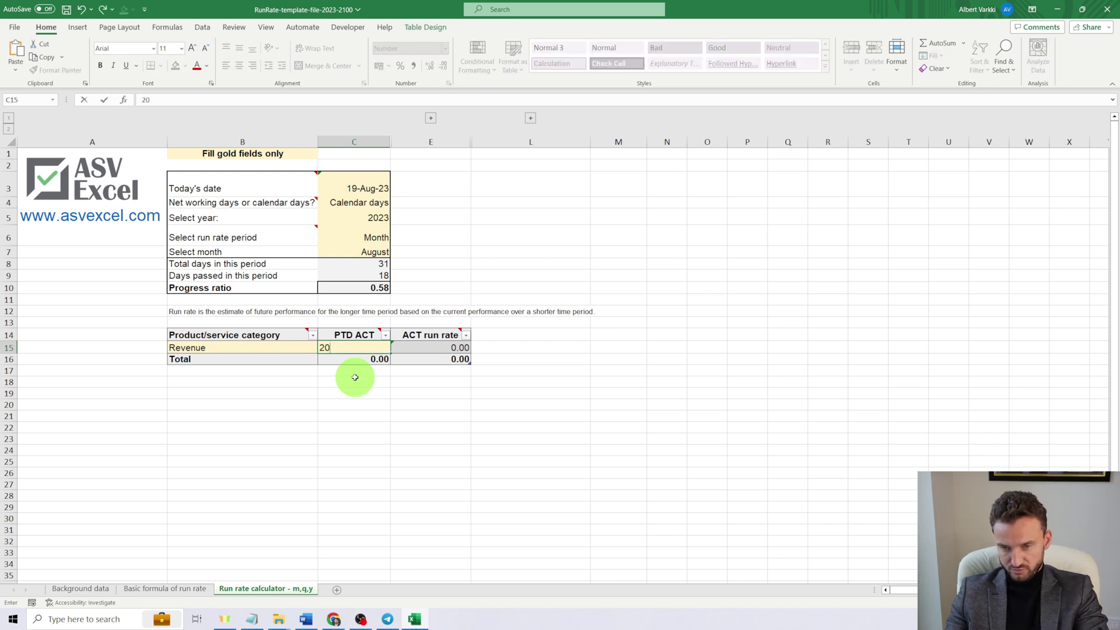
key("Return")
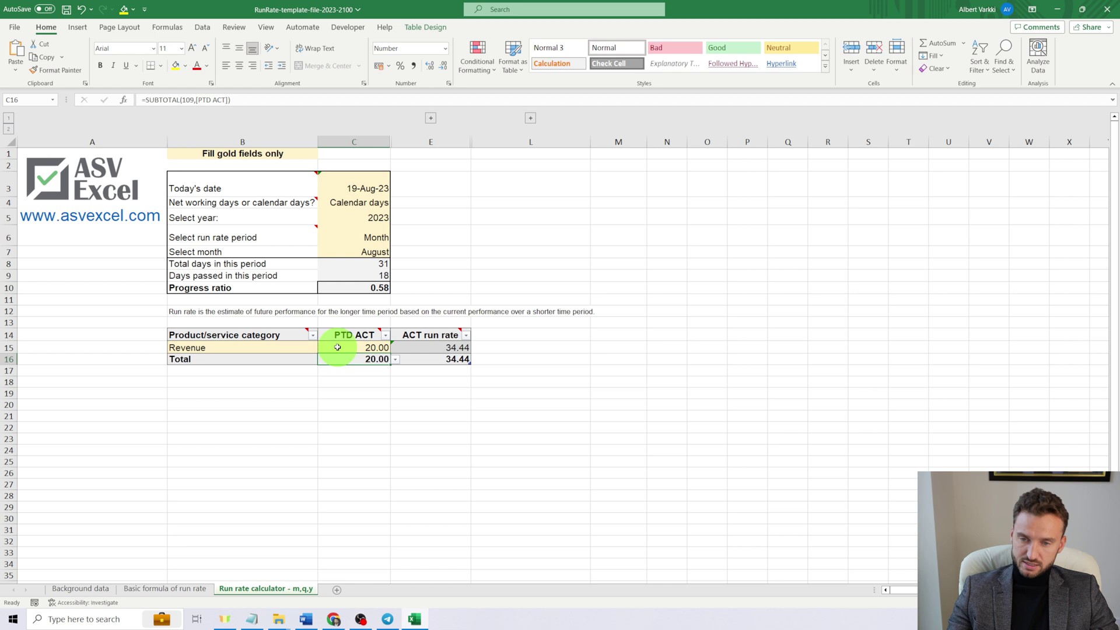
left_click(421, 349)
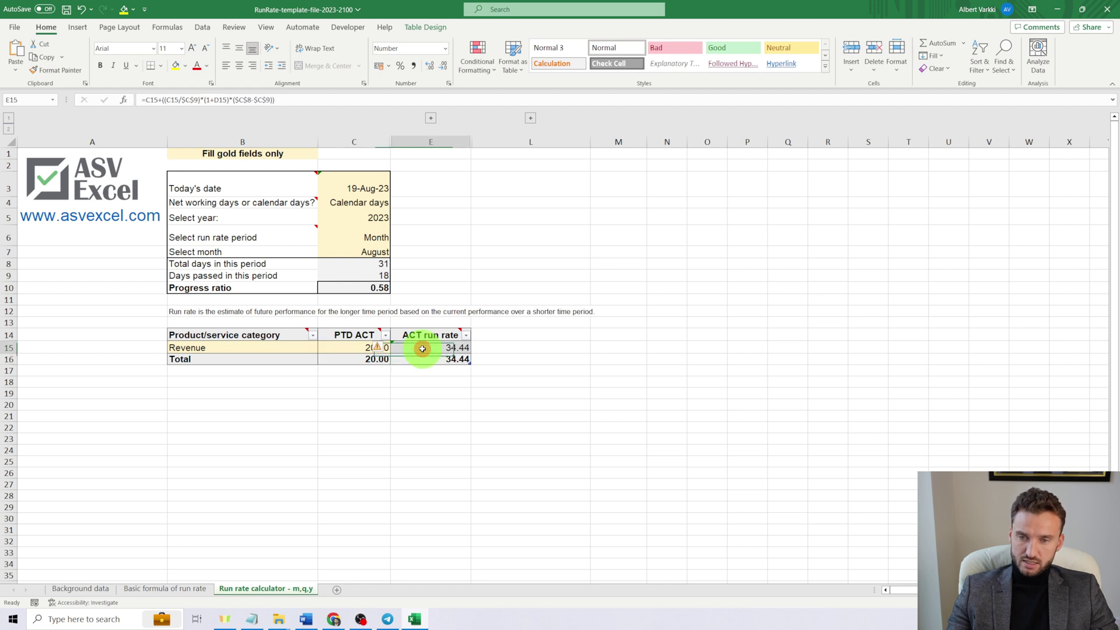
Unhide column D and give Revenue a -10% expected demand change, cutting the run rate to 33.00
left_click(431, 120)
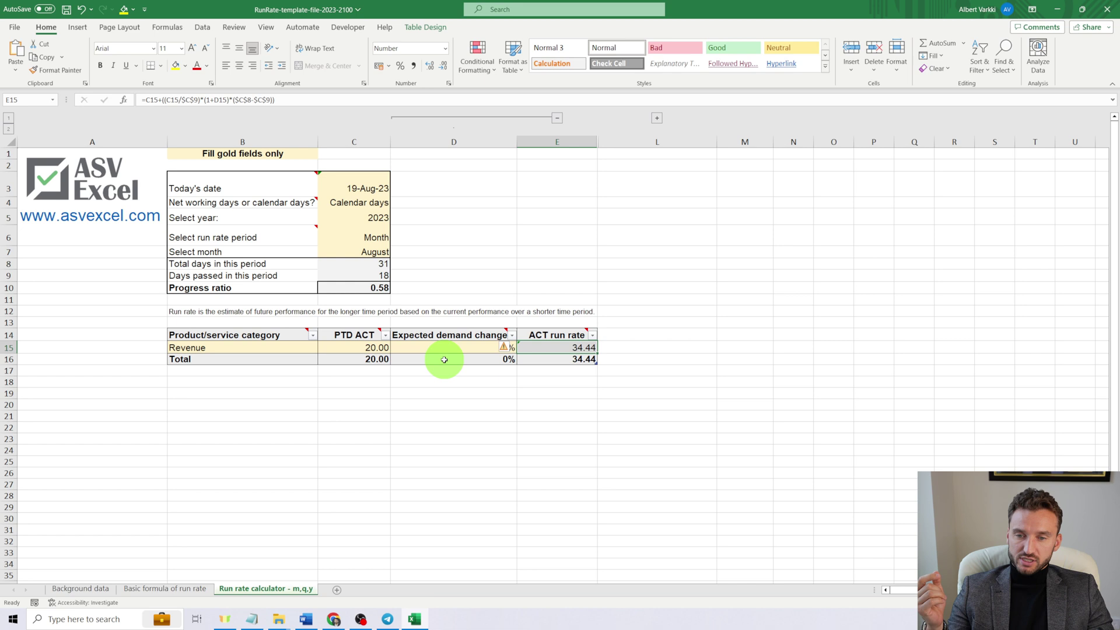
left_click(457, 345)
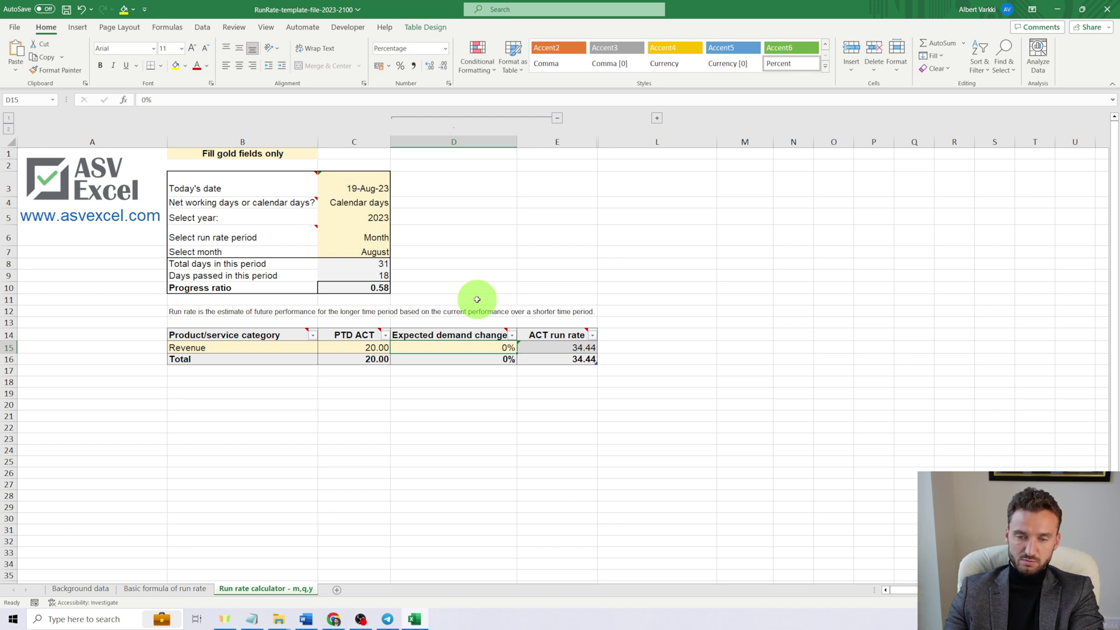
type("-")
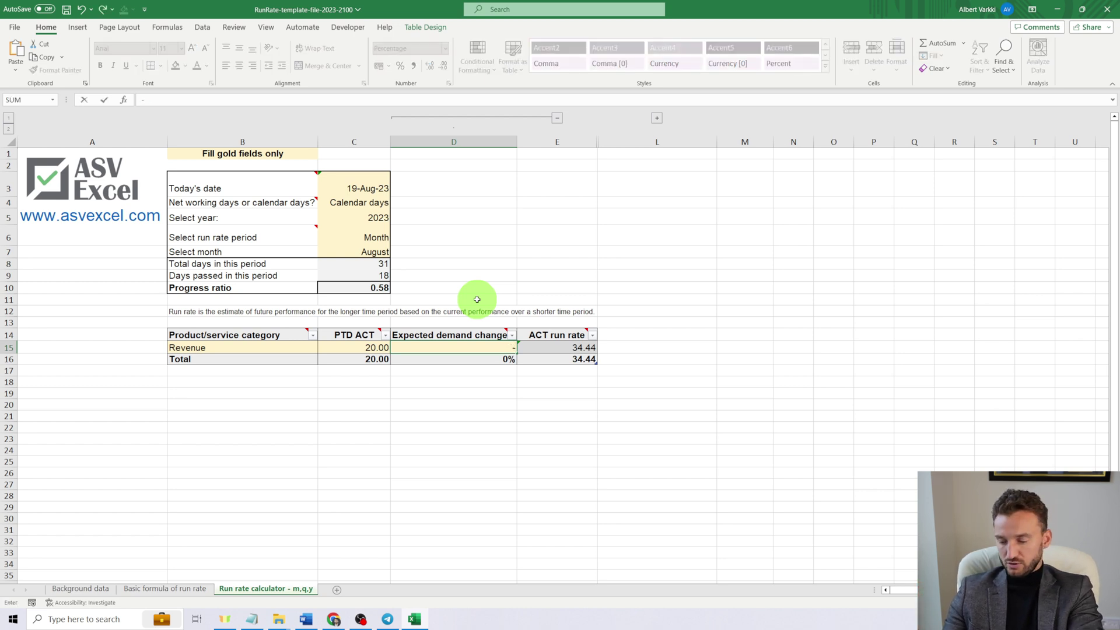
type("10")
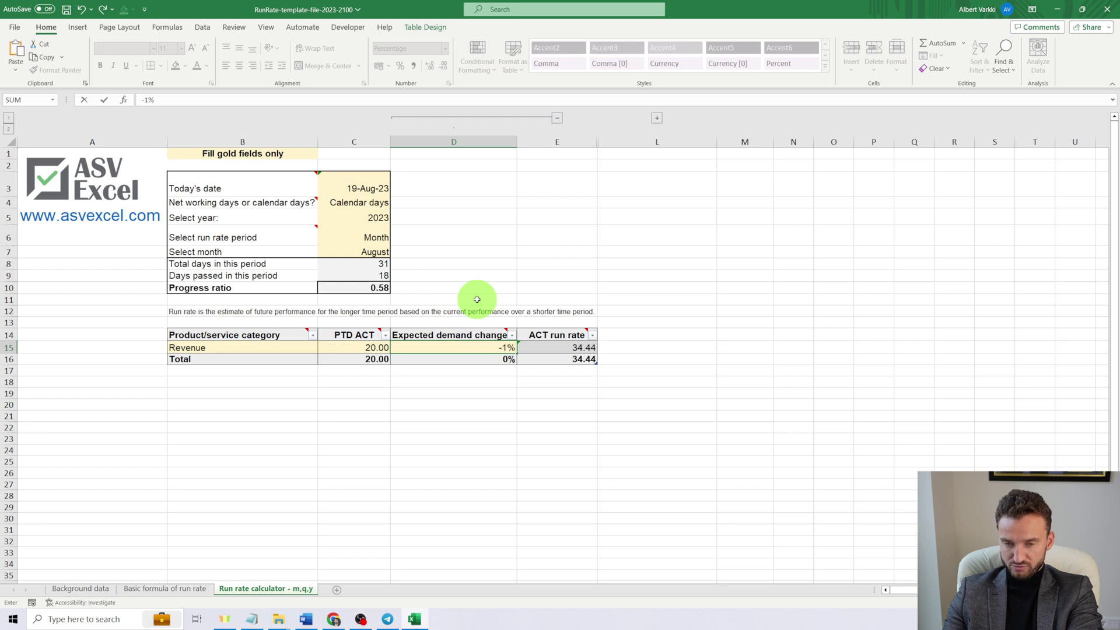
key("Return")
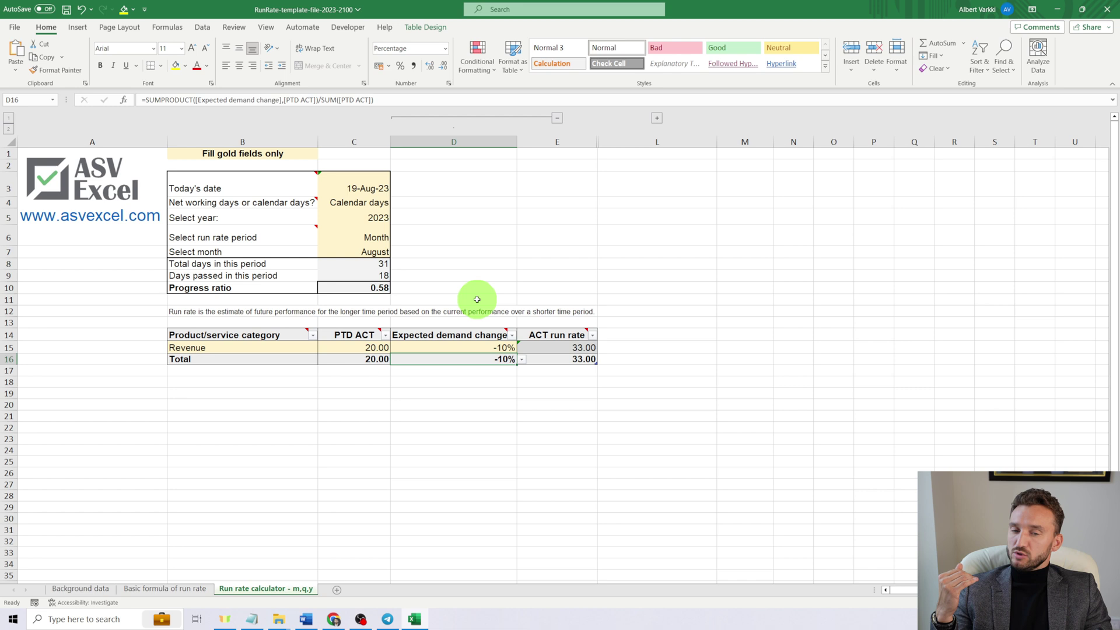
left_click(574, 348)
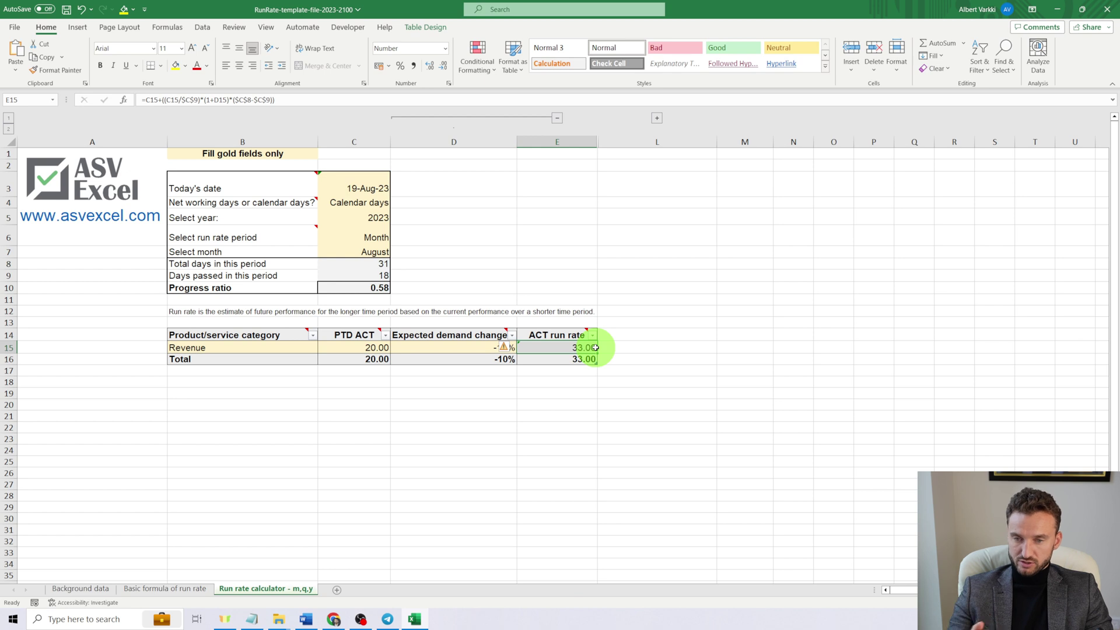
key("ctrl+z")
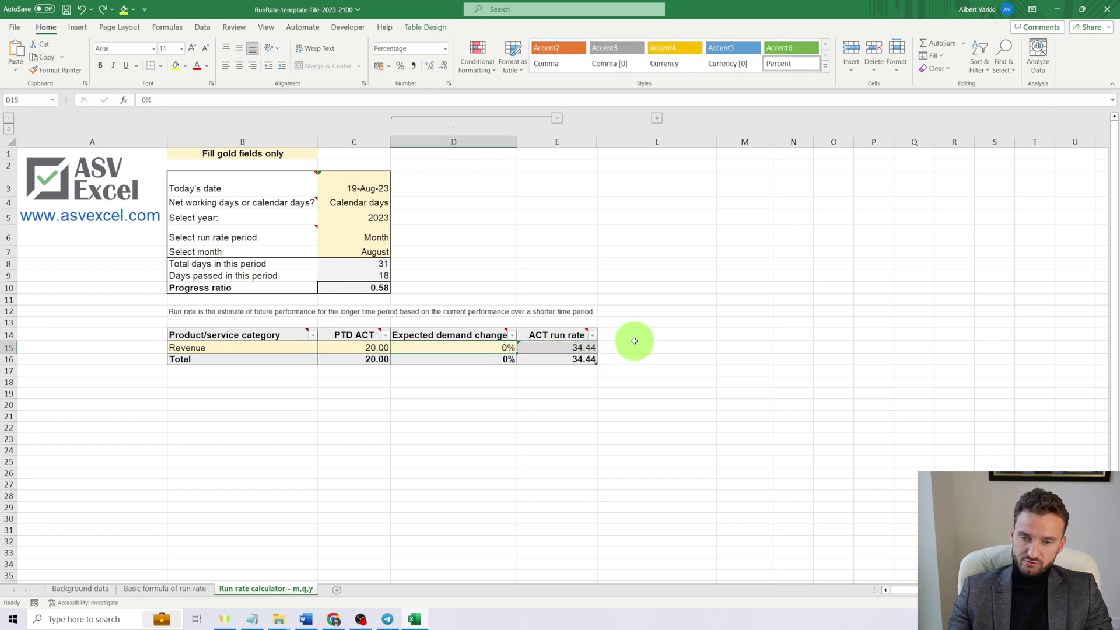
key("ctrl+y")
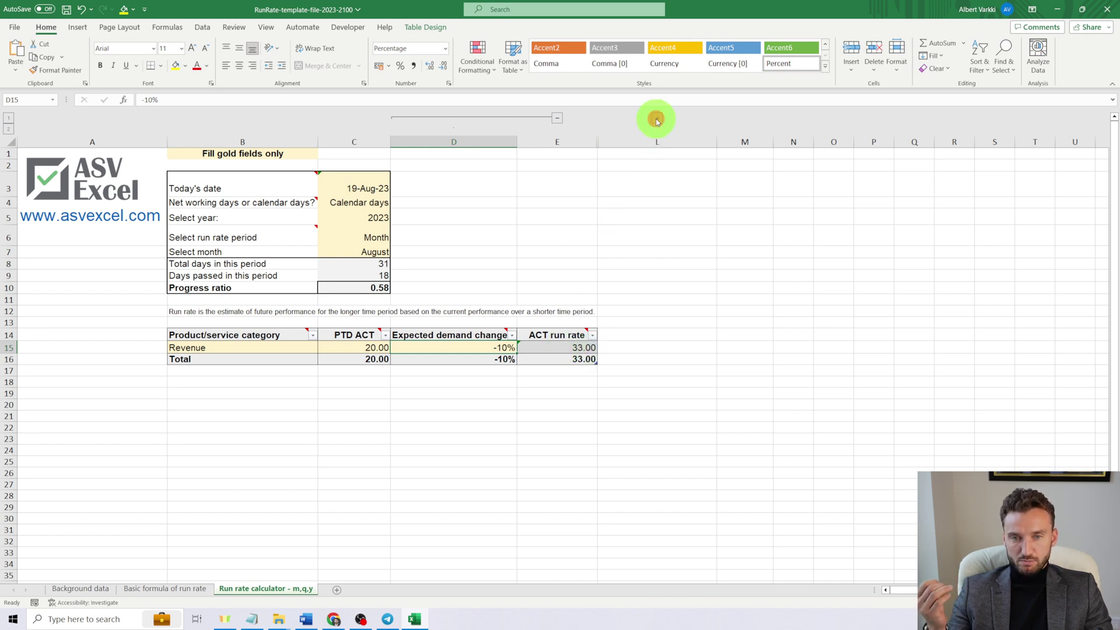
Unhide the BUD, PYA and variance columns, keeping Revenue's BUD 32.00 and PYA 26.67
left_click(656, 119)
left_click(526, 282)
left_click_drag(526, 282, 24, 288)
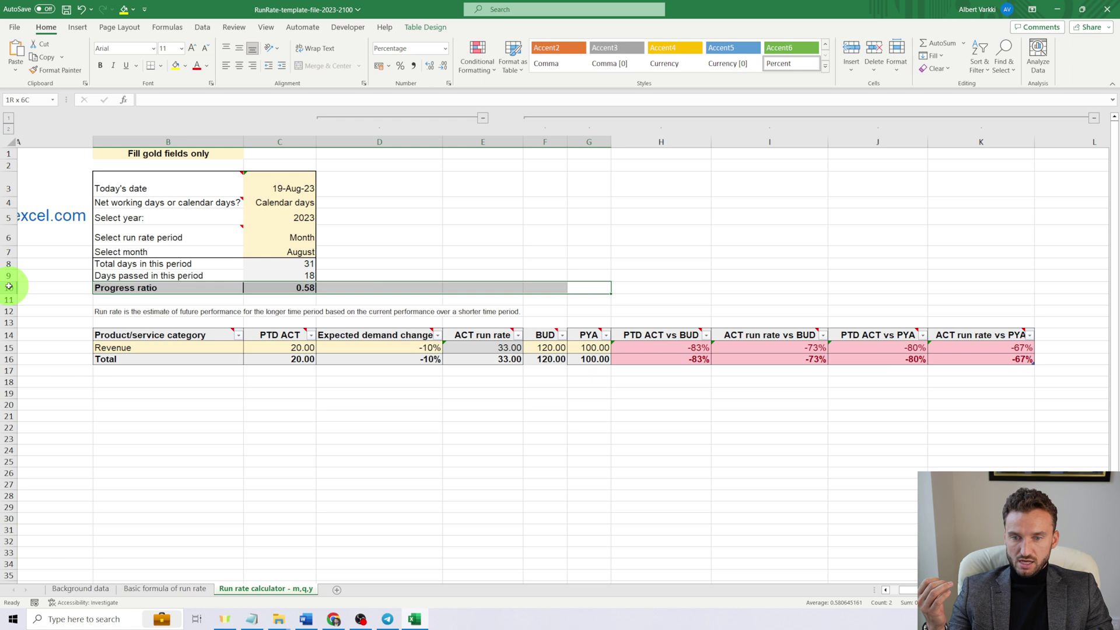
left_click(618, 347)
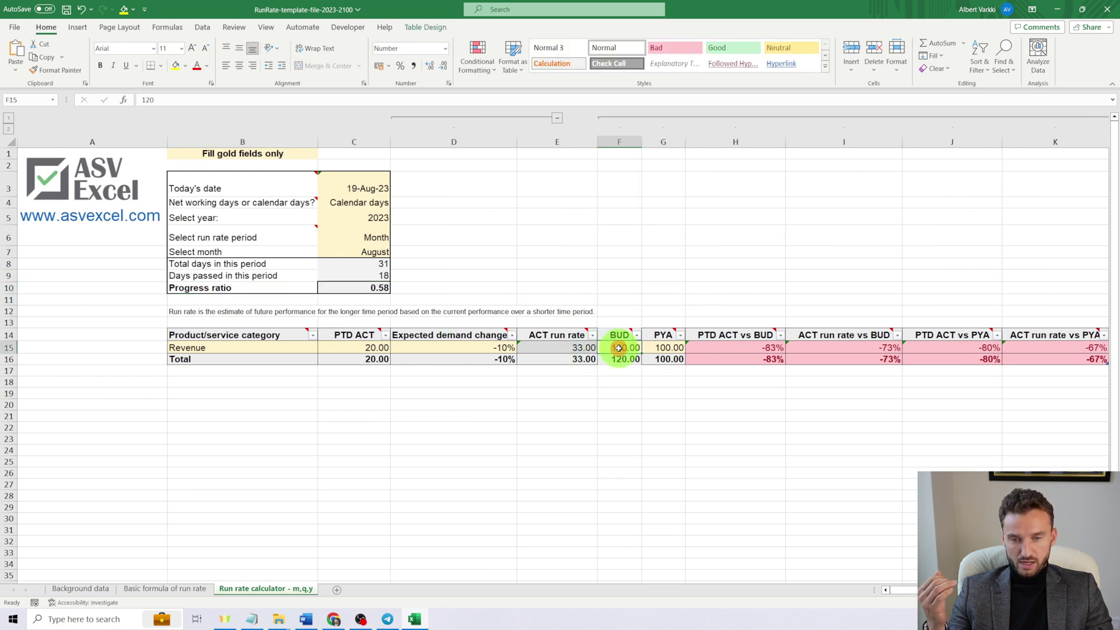
mouse_move(662, 334)
key("ctrl+z")
key("ctrl+z")
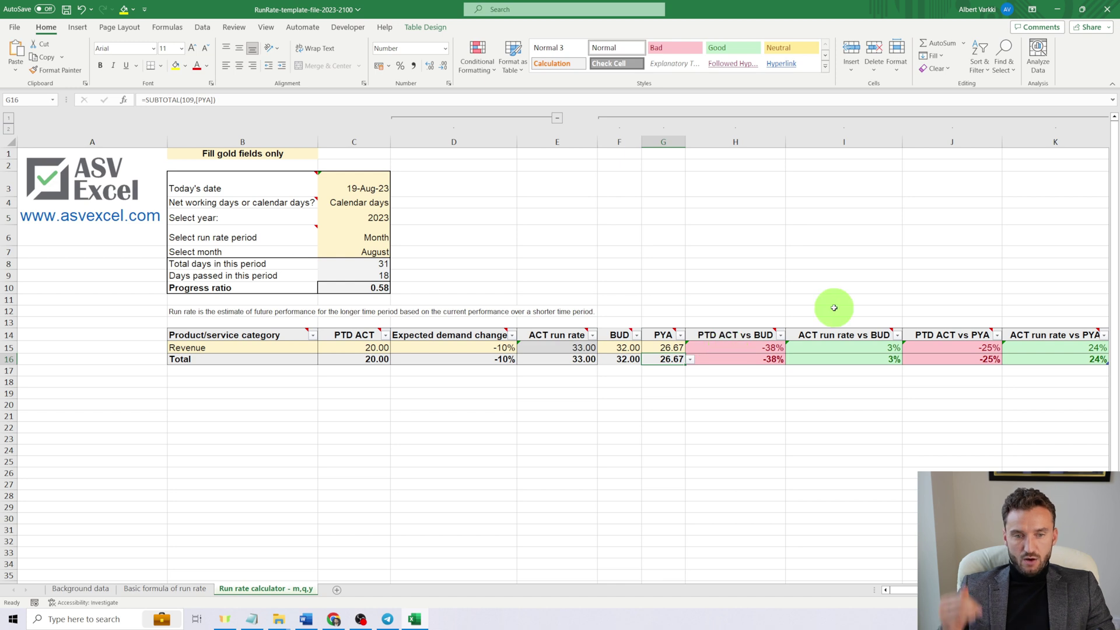
Review the four variance formulas, showing -38%, 3%, -25% and 24%
left_click(849, 347)
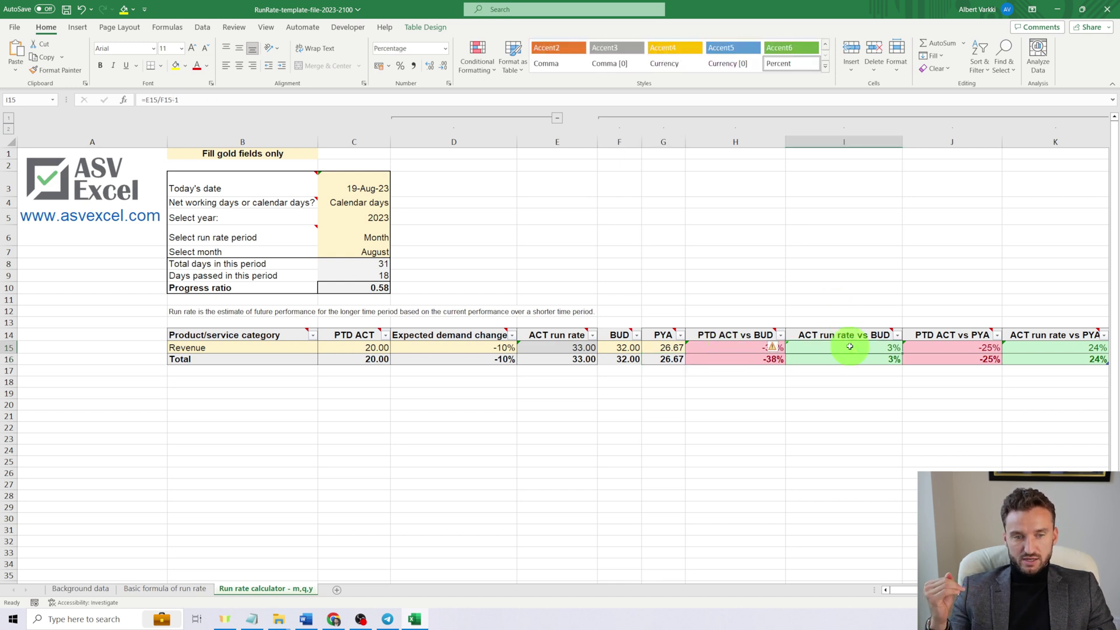
left_click(1024, 350)
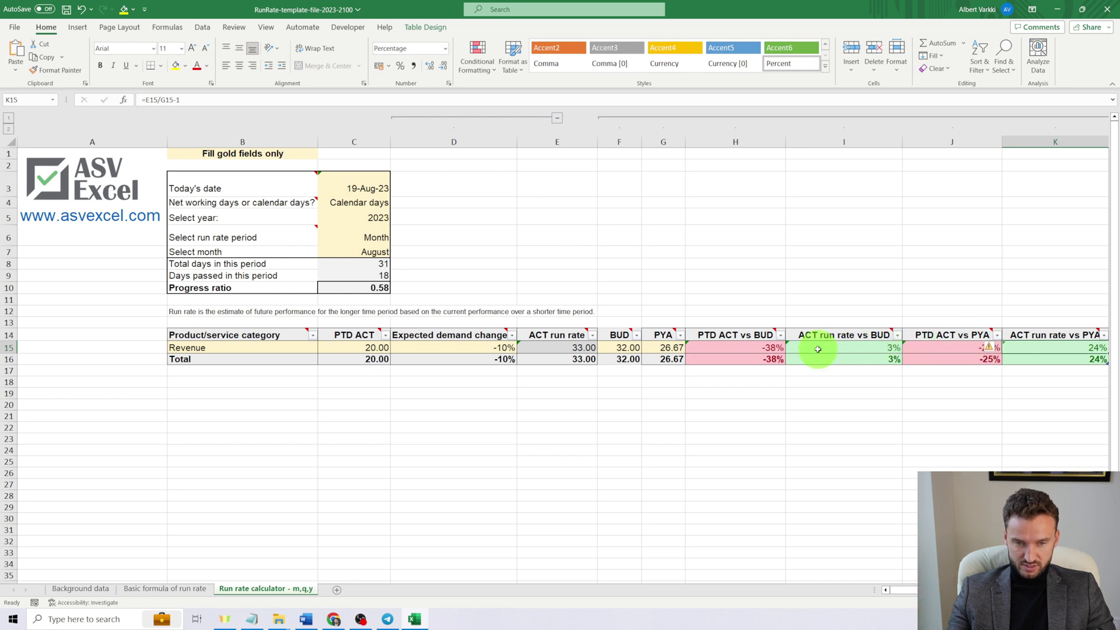
left_click(770, 349)
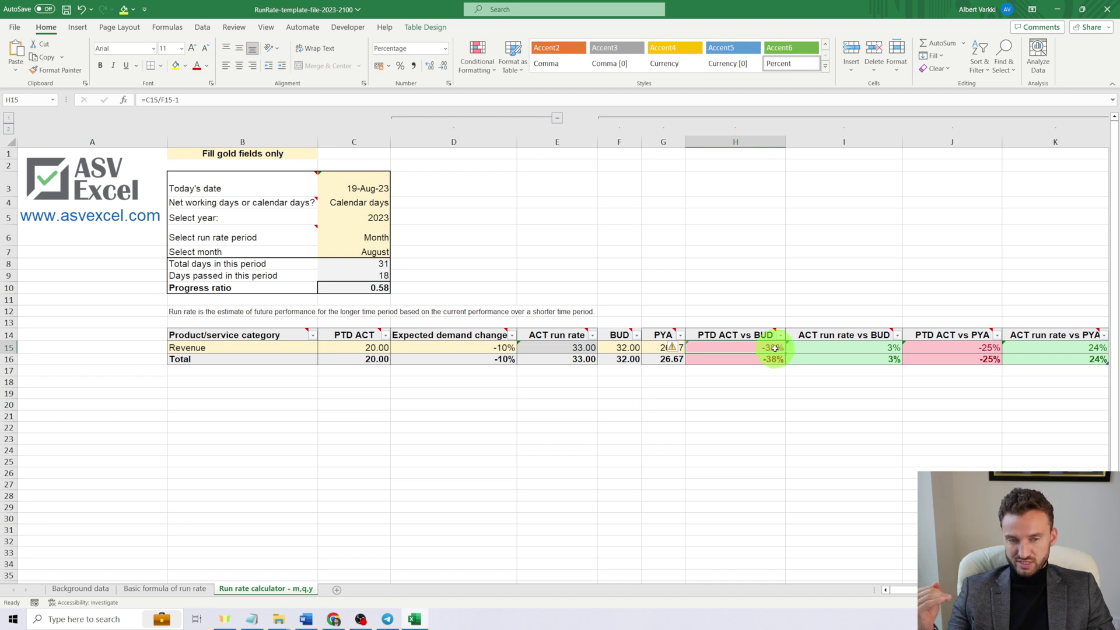
left_click(923, 351)
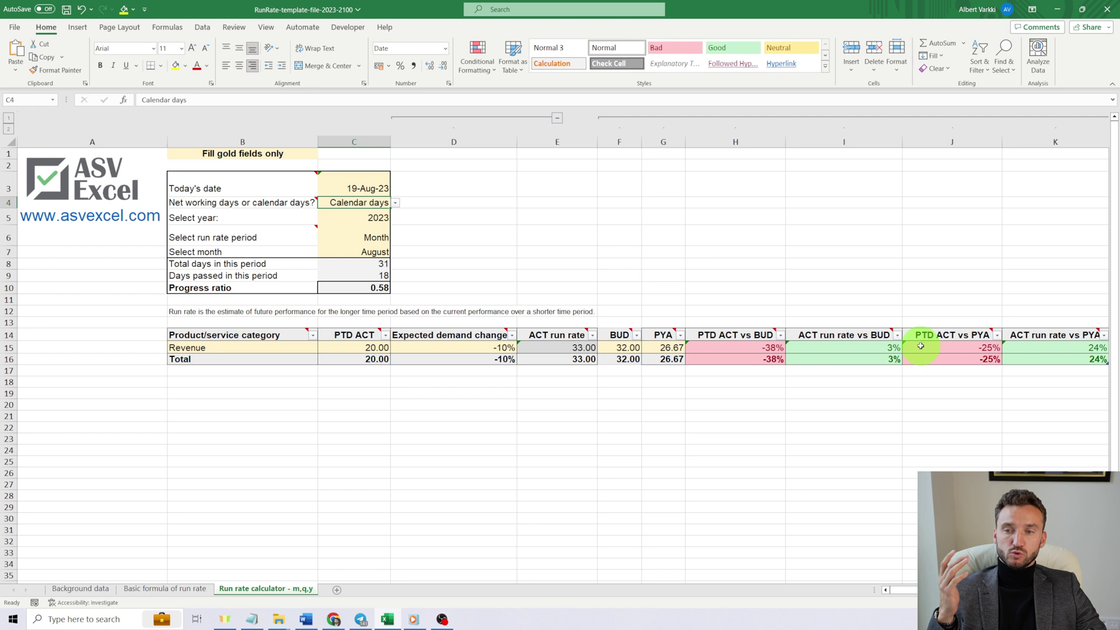
left_click(396, 203)
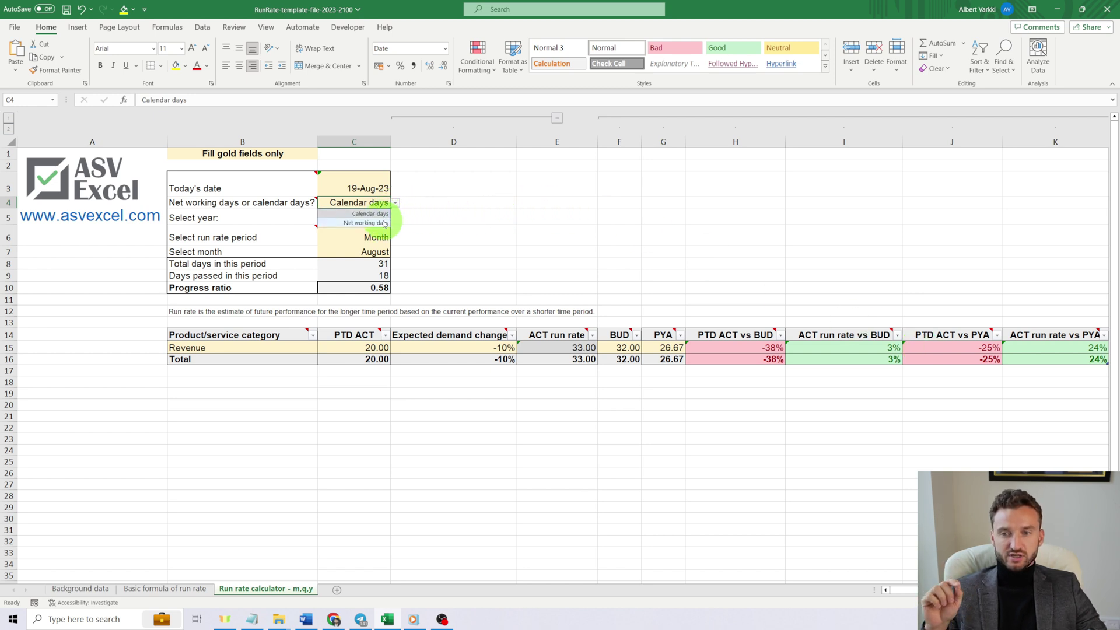
left_click(384, 224)
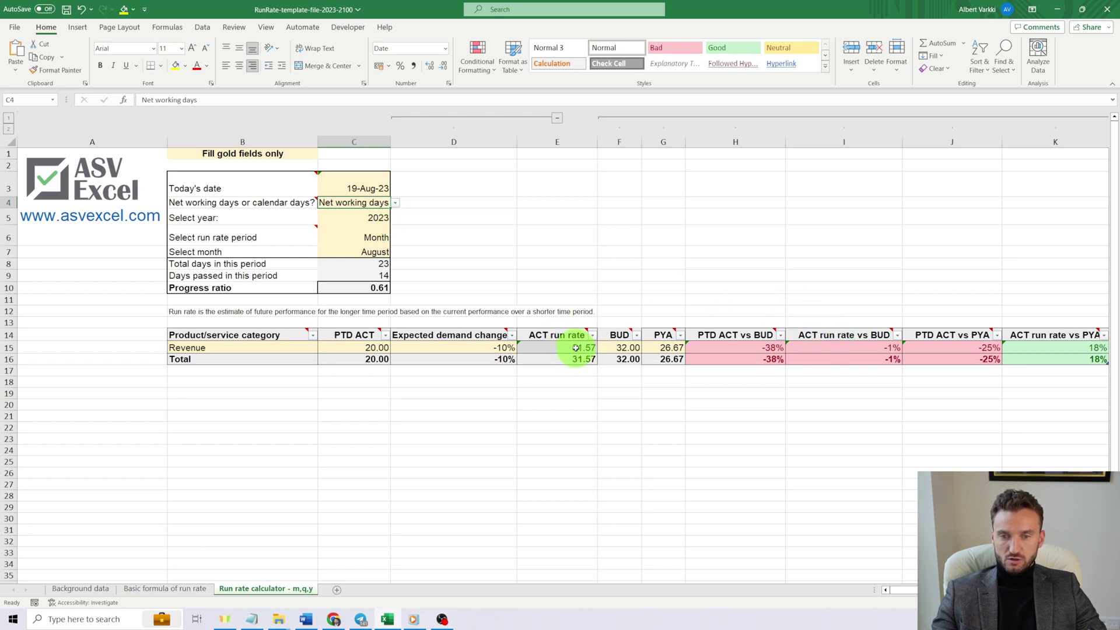
key("ctrl+z")
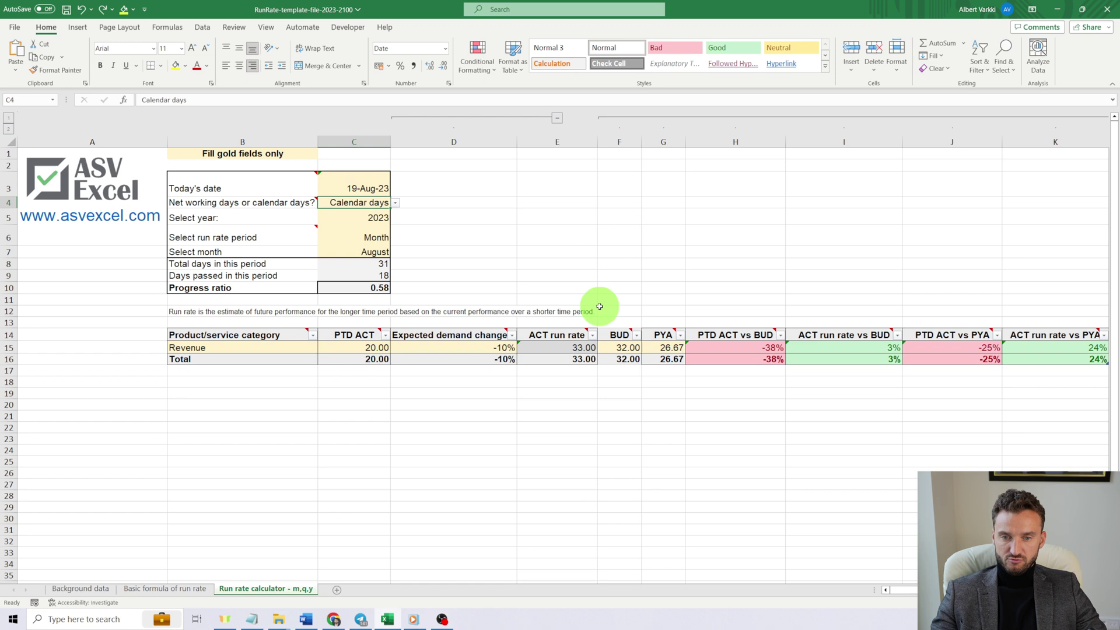
key("ctrl+y")
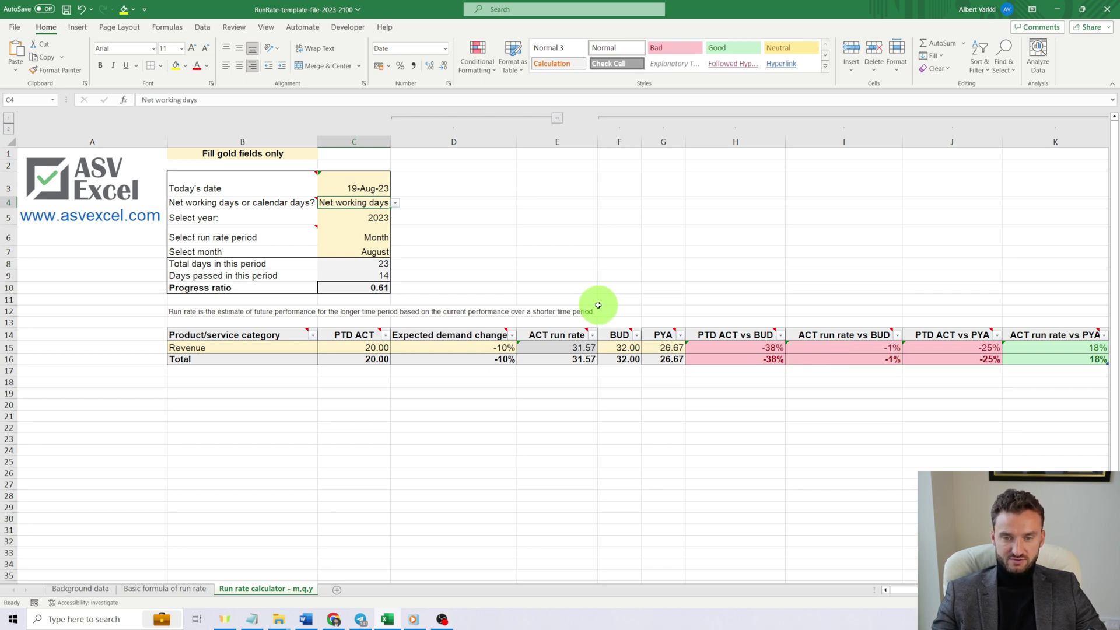
left_click(842, 300)
left_click_drag(842, 314, 837, 403)
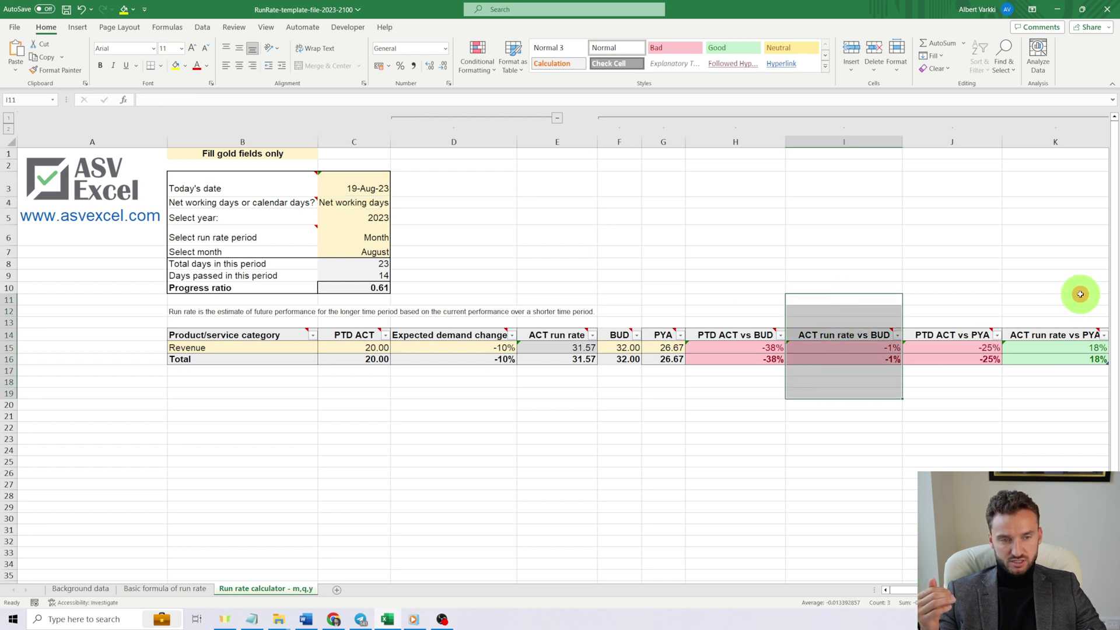
left_click_drag(1080, 295, 1072, 391)
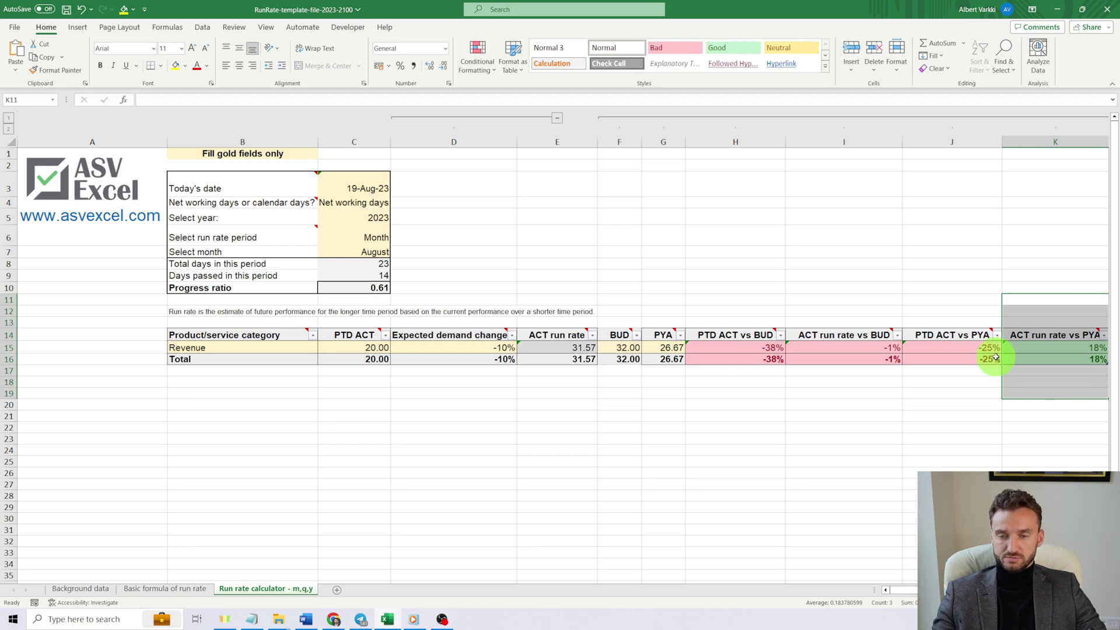
left_click(380, 203)
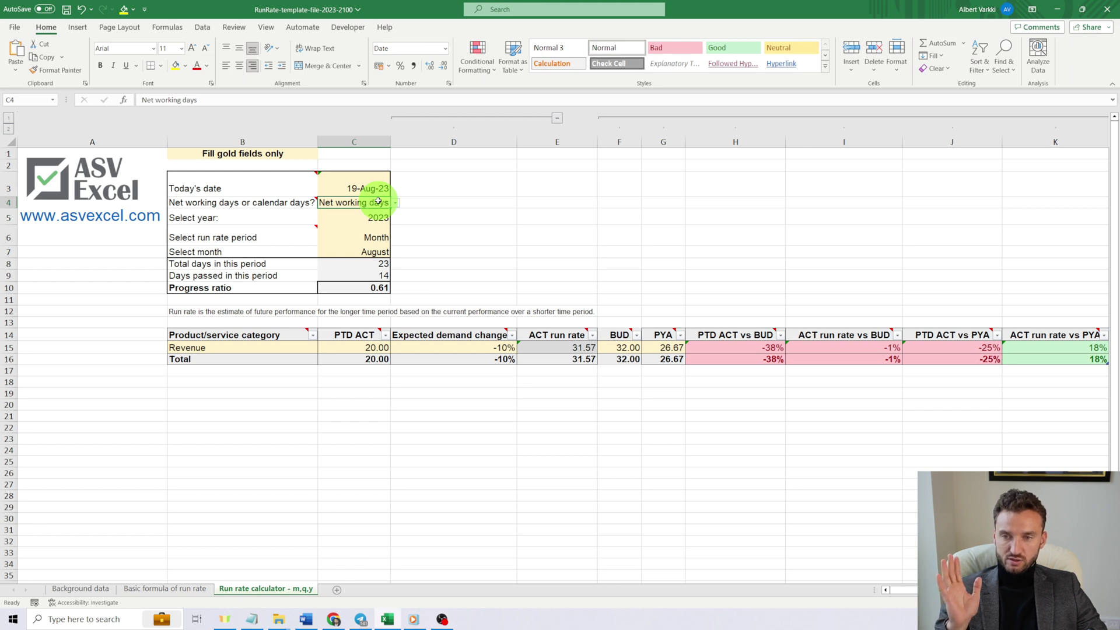
left_click(395, 202)
left_click(381, 215)
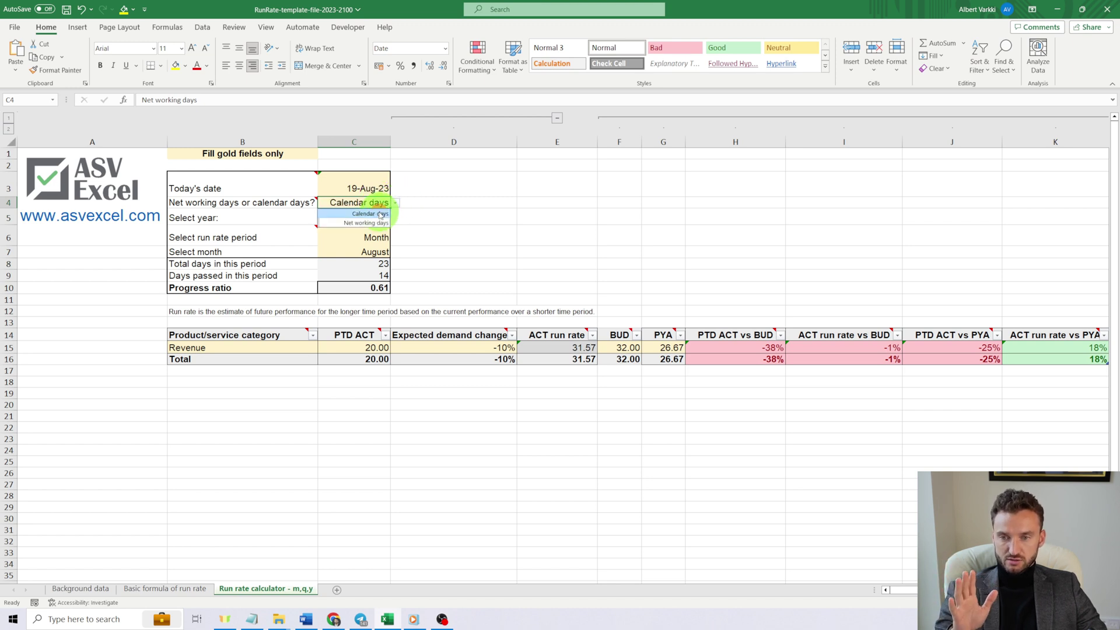
left_click(395, 203)
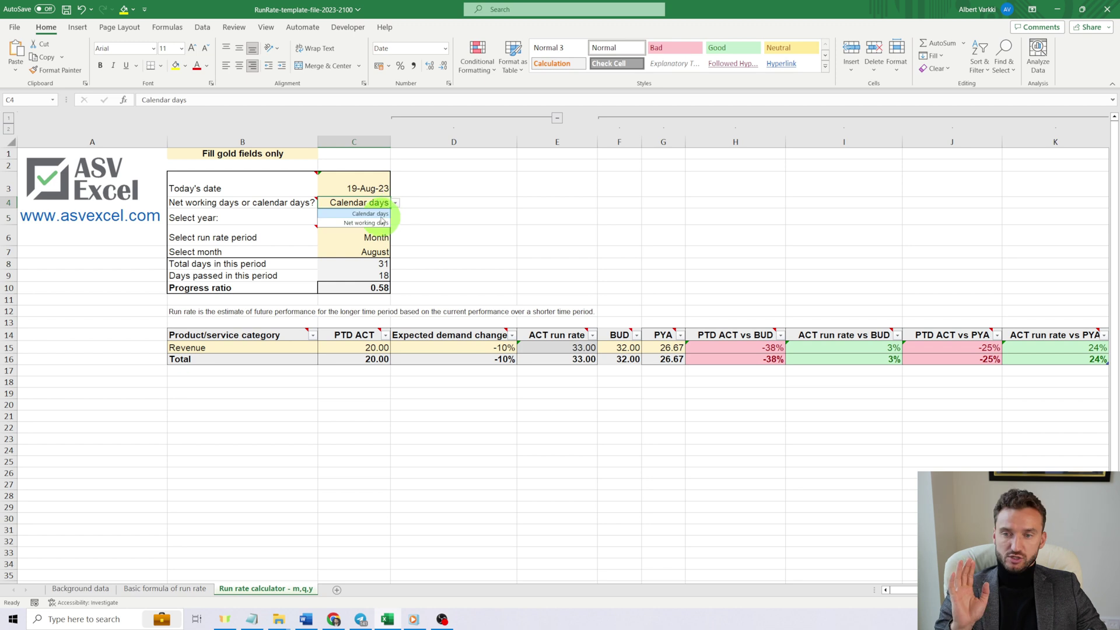
left_click(381, 222)
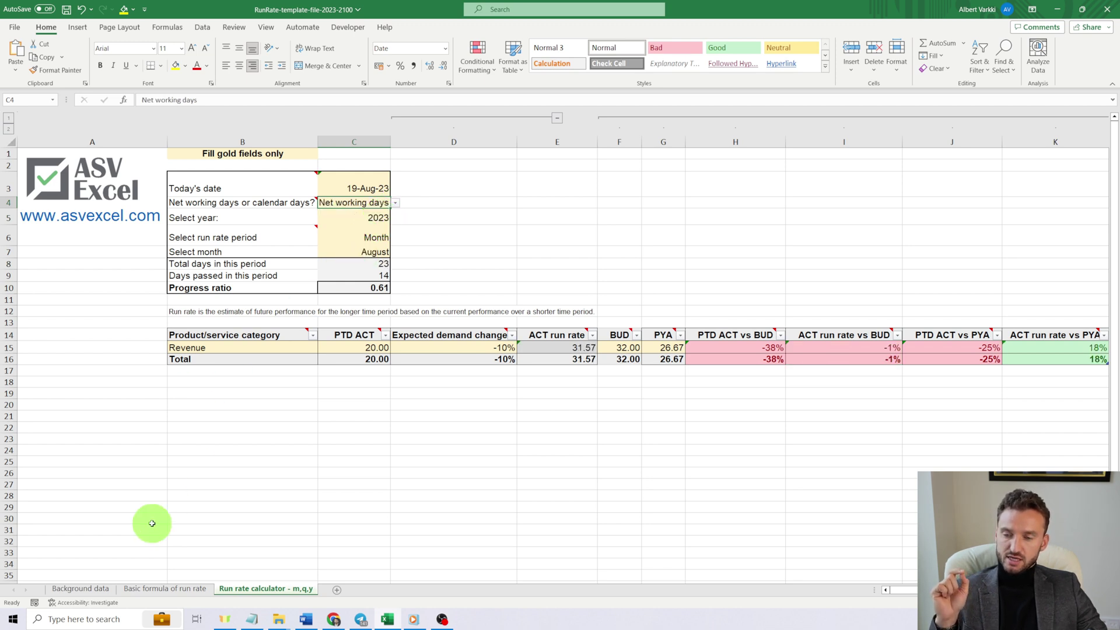
left_click(103, 590)
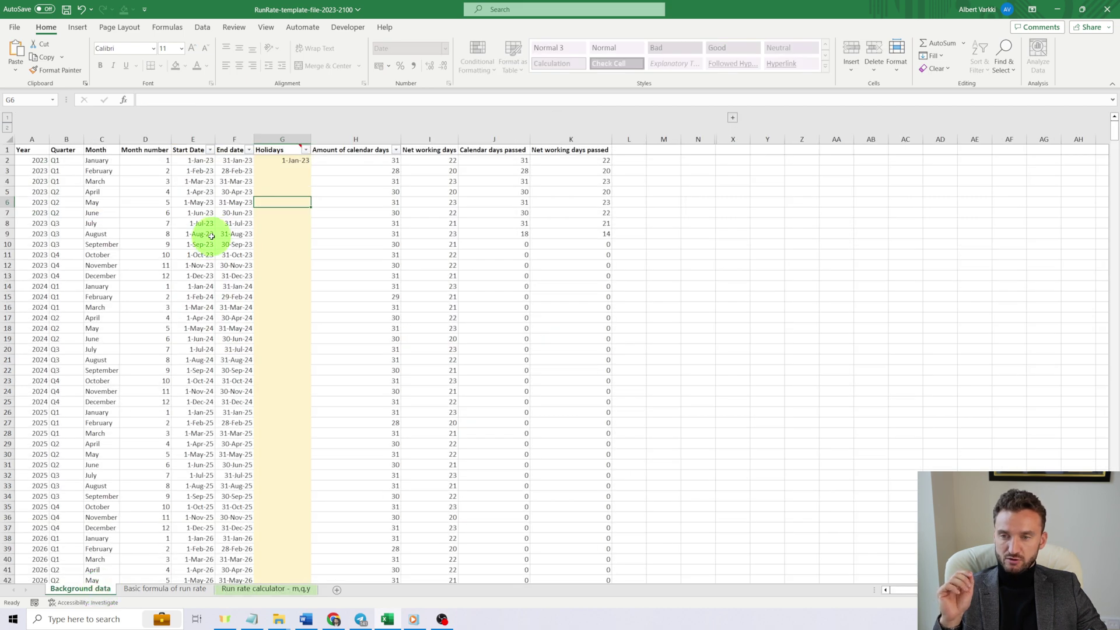
left_click(279, 162)
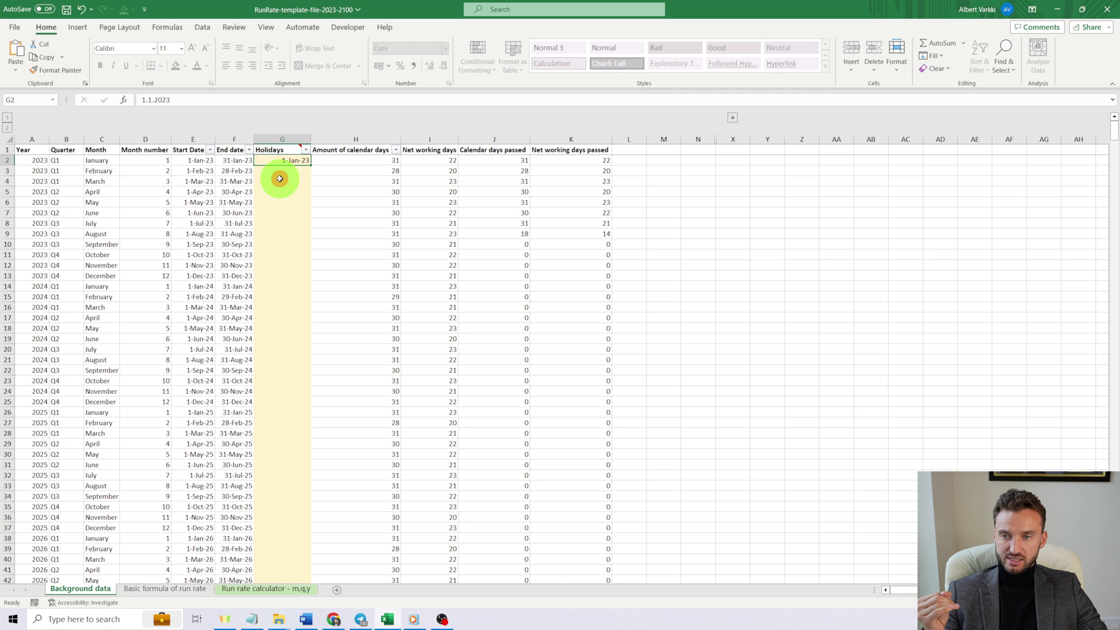
left_click(279, 179)
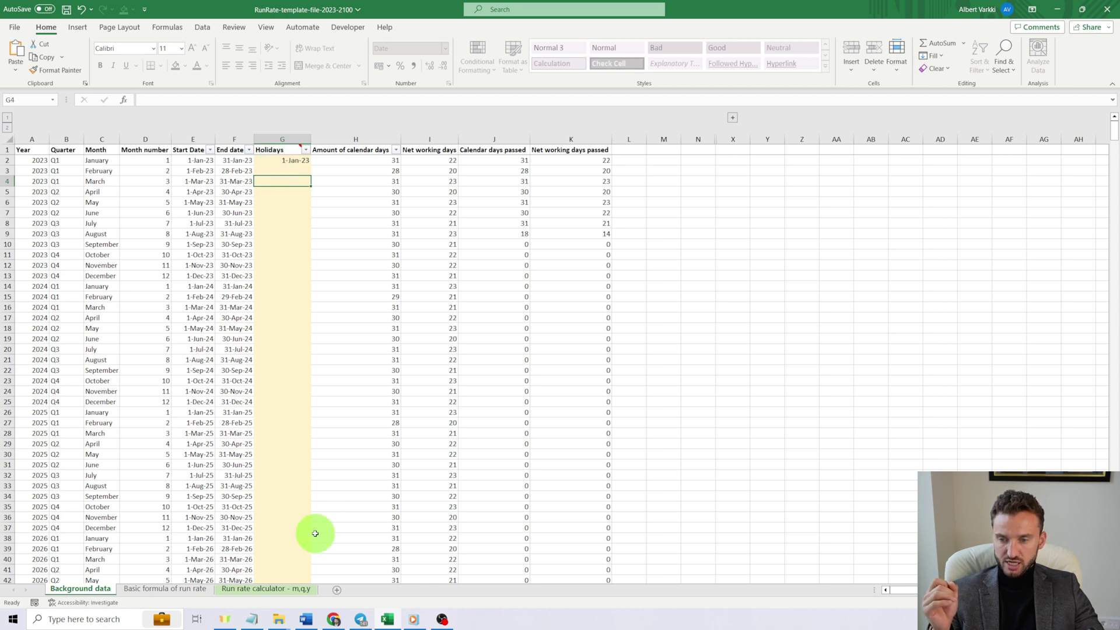
left_click(289, 589)
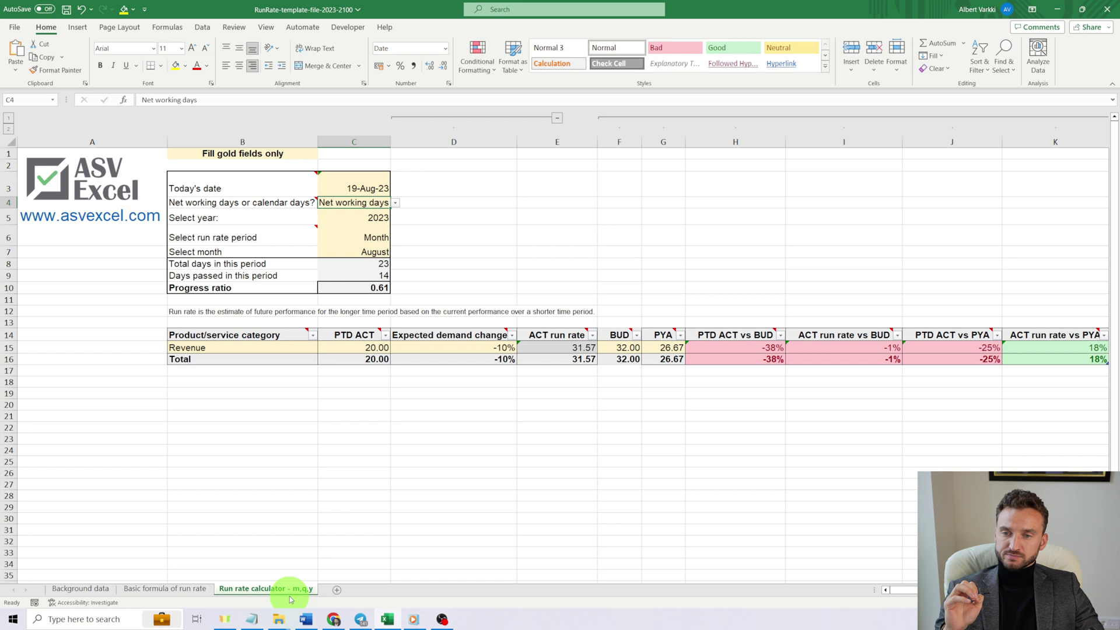
Switch day counting to Calendar days with a Quarter run-rate period
left_click(395, 202)
left_click(382, 220)
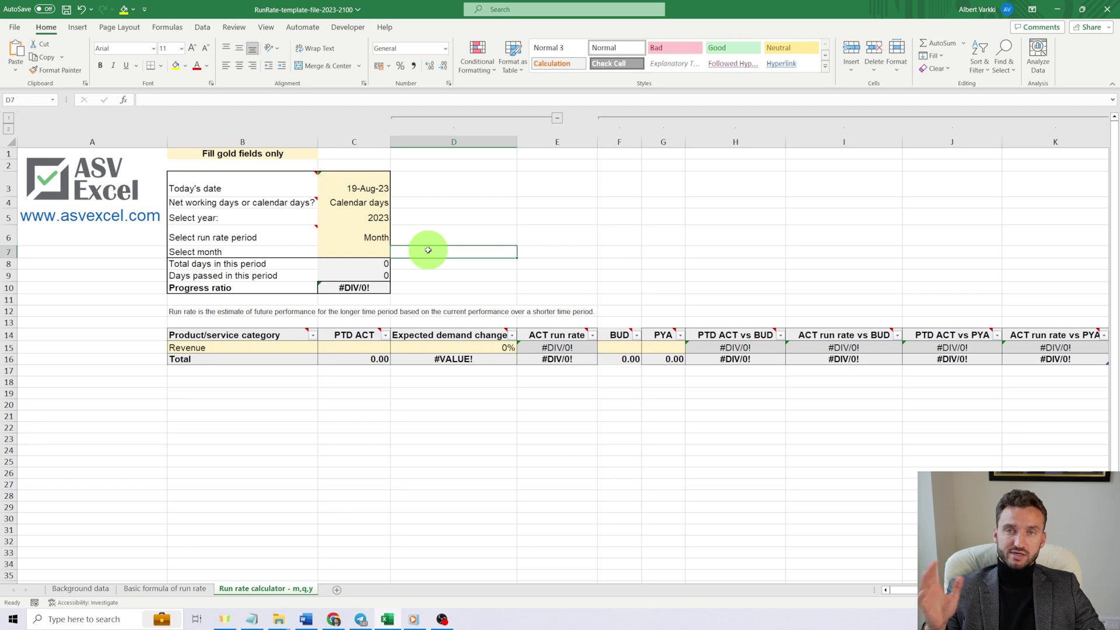
left_click(375, 237)
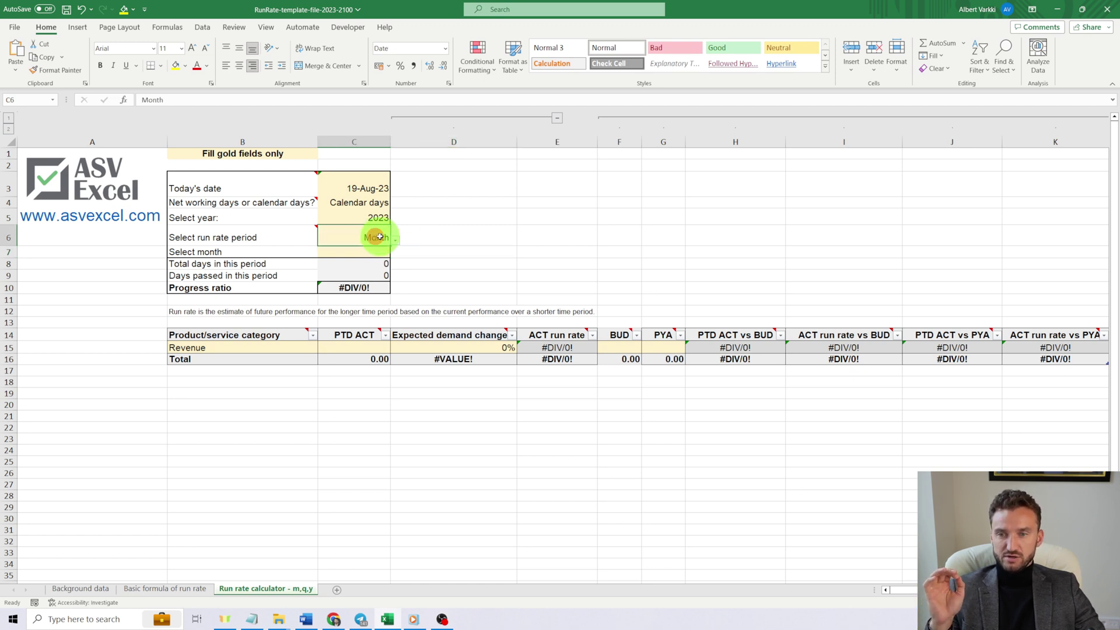
left_click(396, 240)
left_click(383, 262)
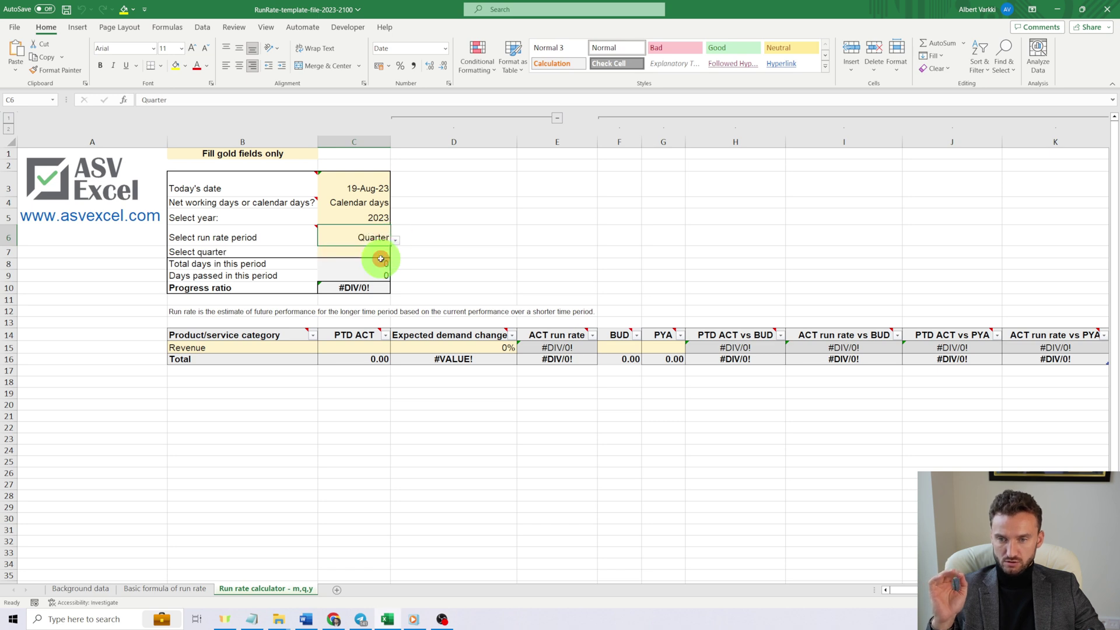
Choose Q3 as the quarter, giving 92 total days and 49 passed
left_click(382, 252)
left_click(394, 253)
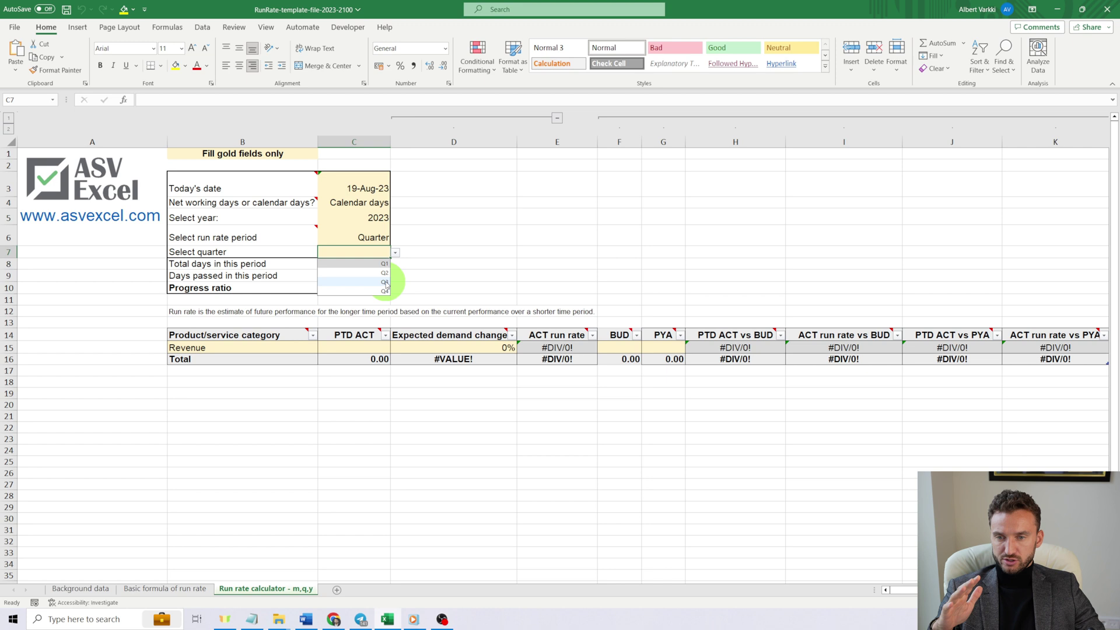
left_click(385, 283)
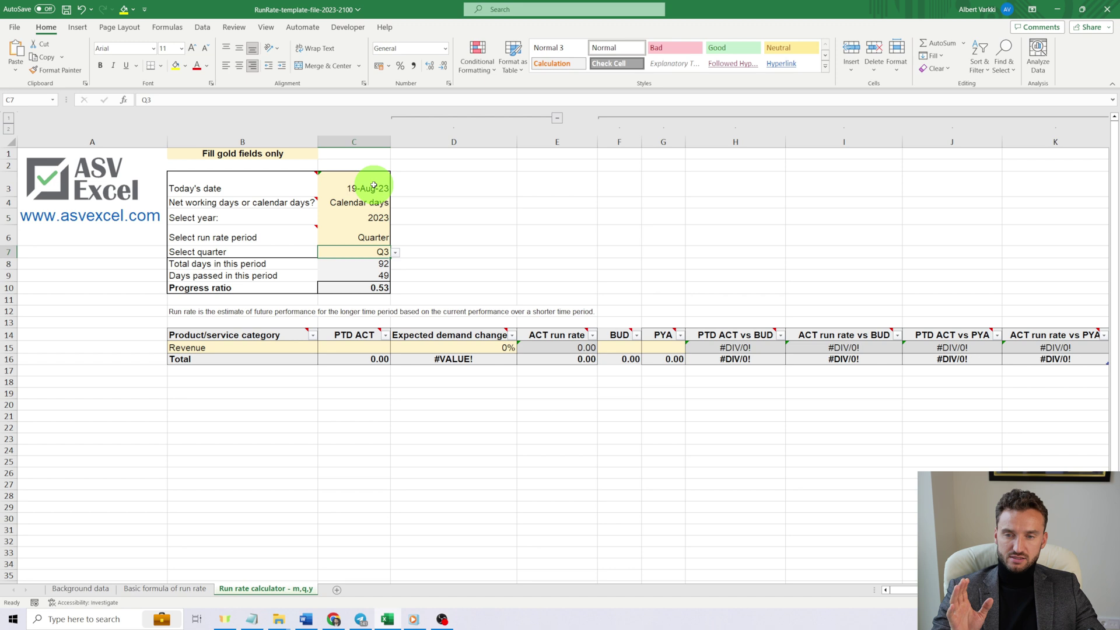
left_click(373, 264)
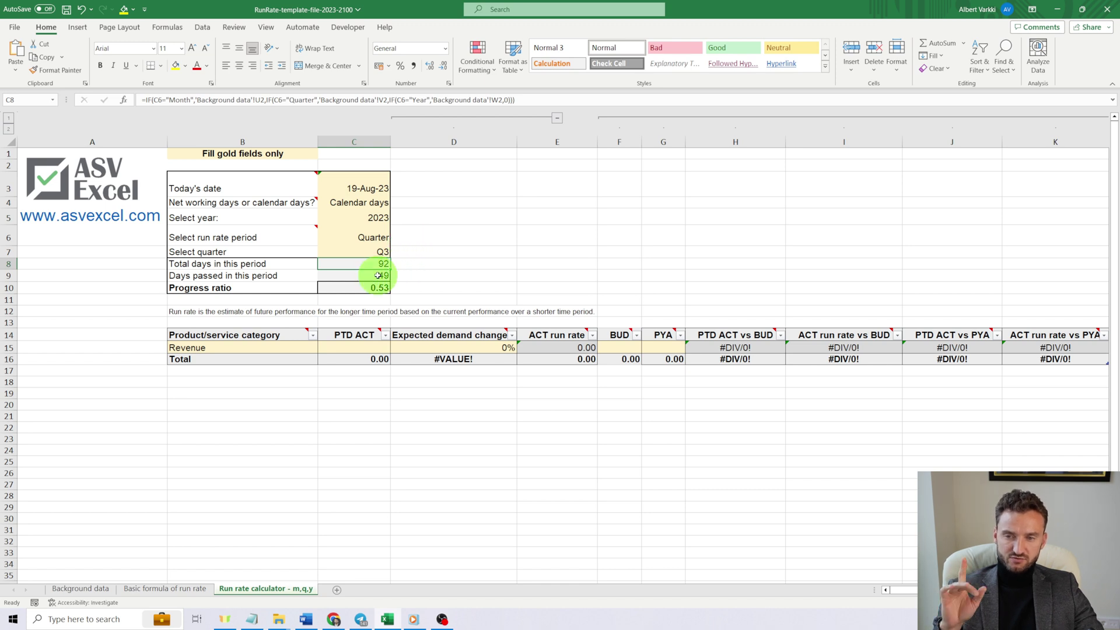
left_click(357, 350)
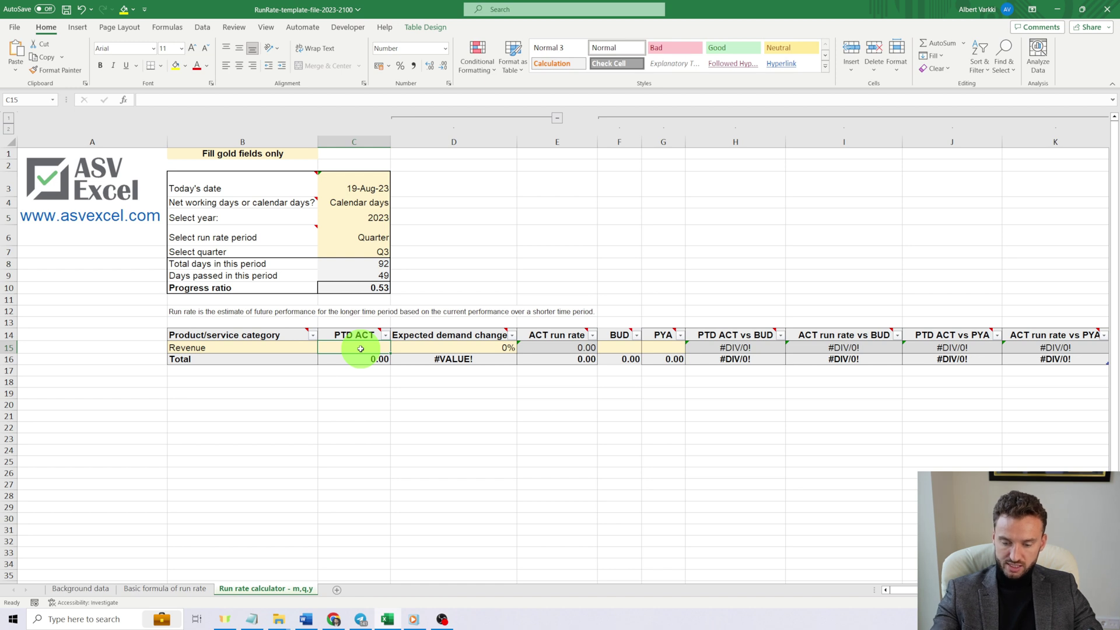
Enter Revenue's PTD actual 60, budget 120 and prior year 100
type("60")
left_click(631, 347)
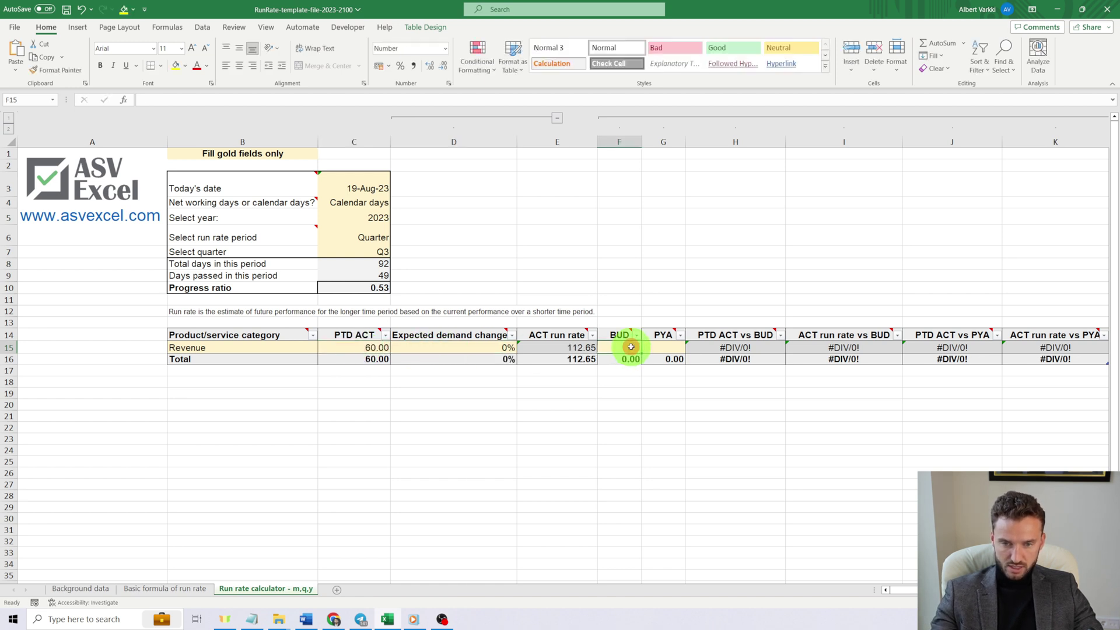
type("120")
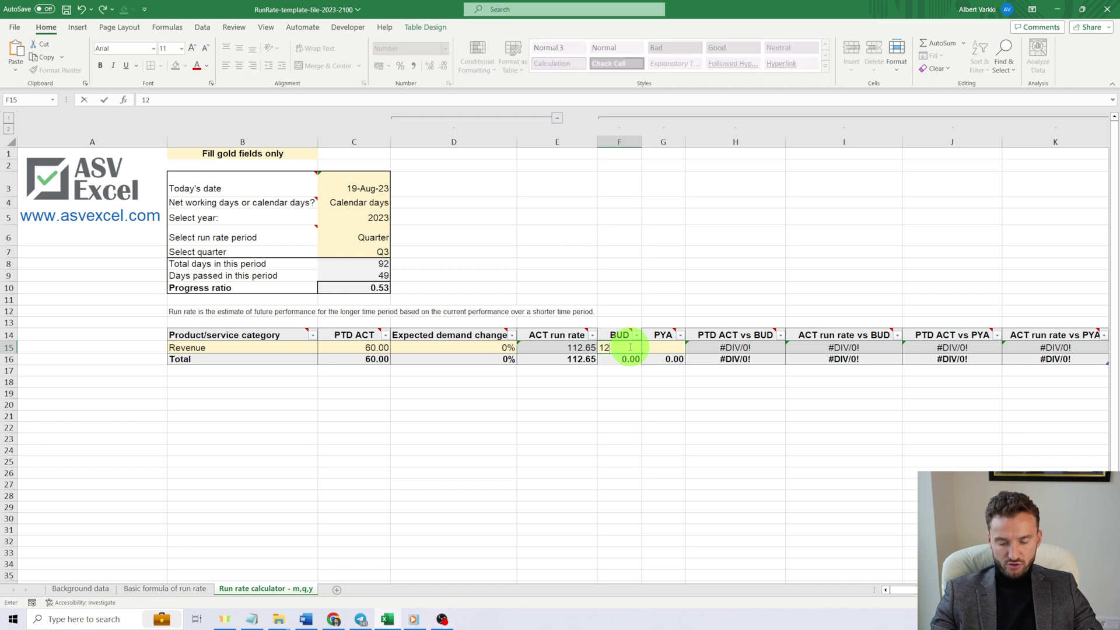
left_click(668, 349)
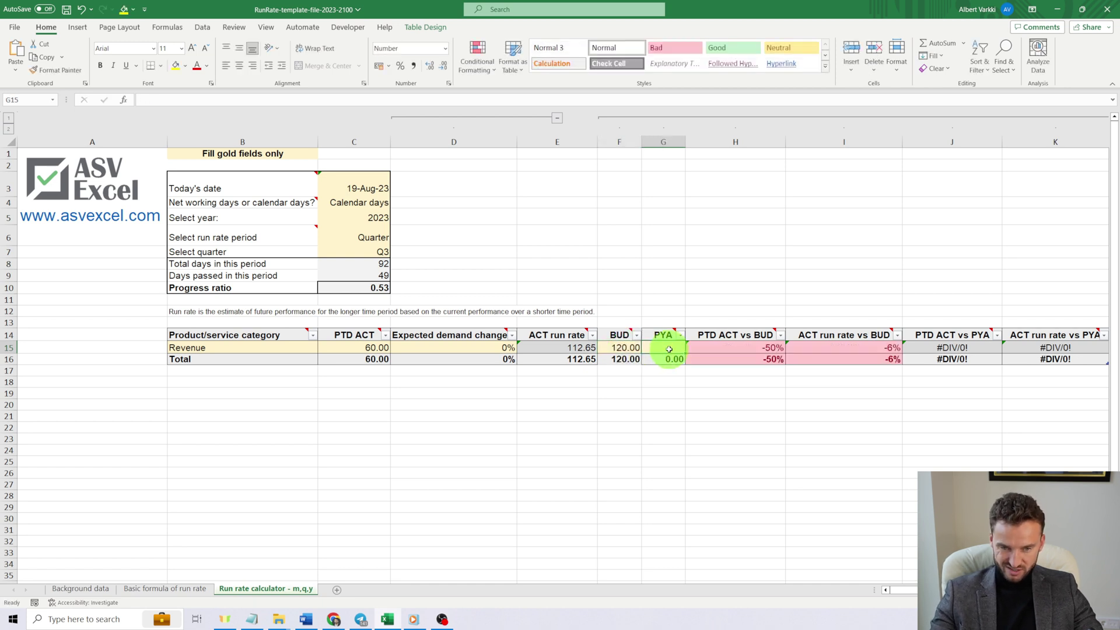
type("1")
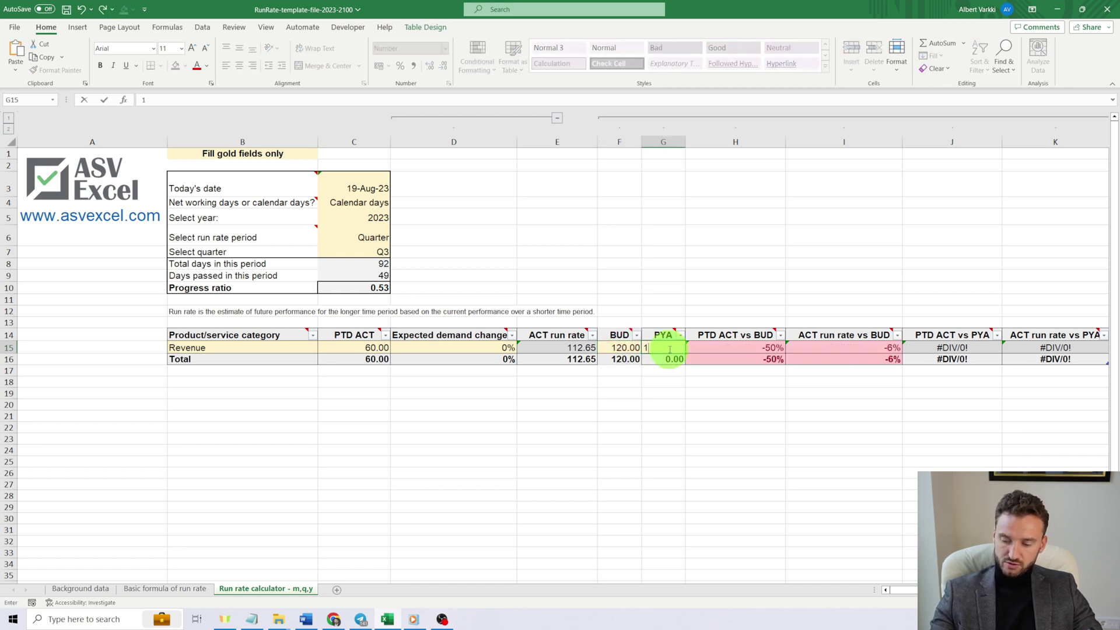
type("00")
key("Return")
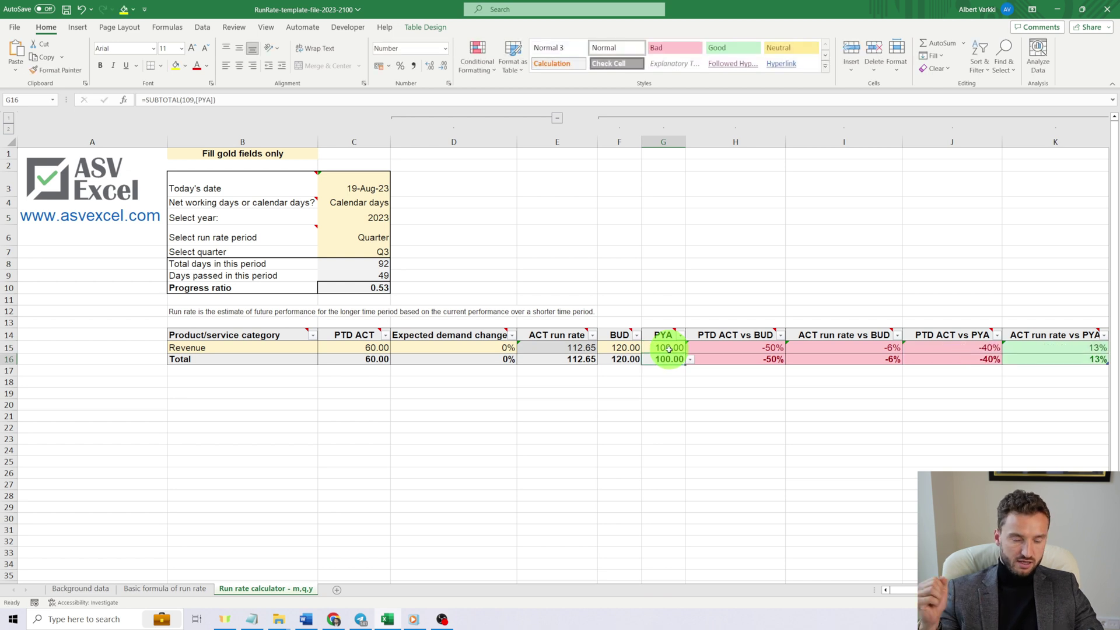
left_click(585, 347)
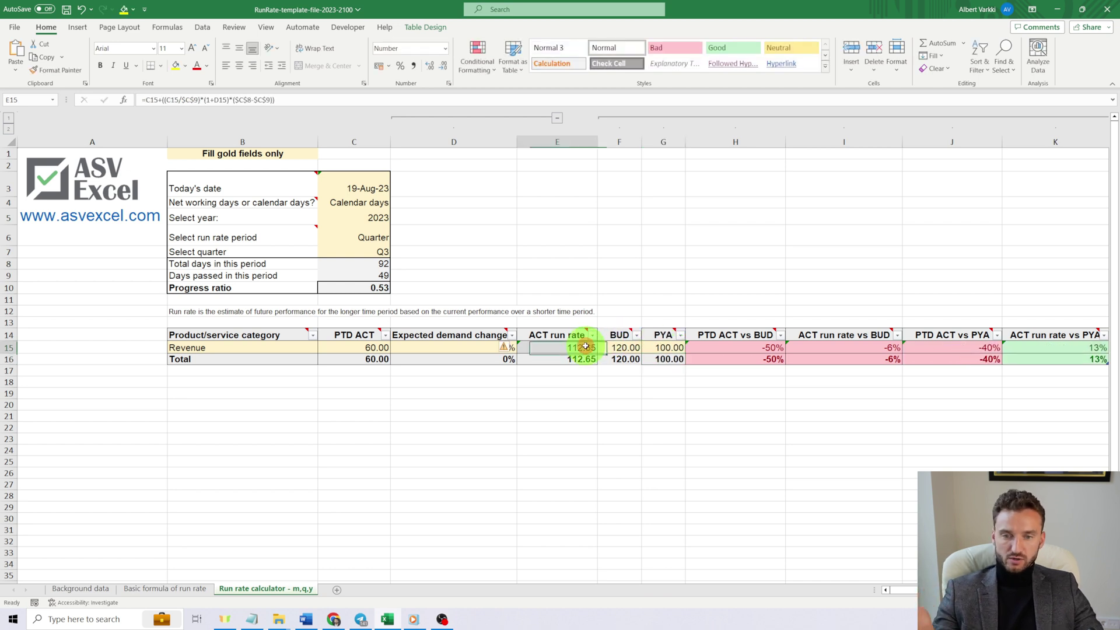
Set Revenue's expected demand change to 15%, then revise it to 10%
left_click(494, 347)
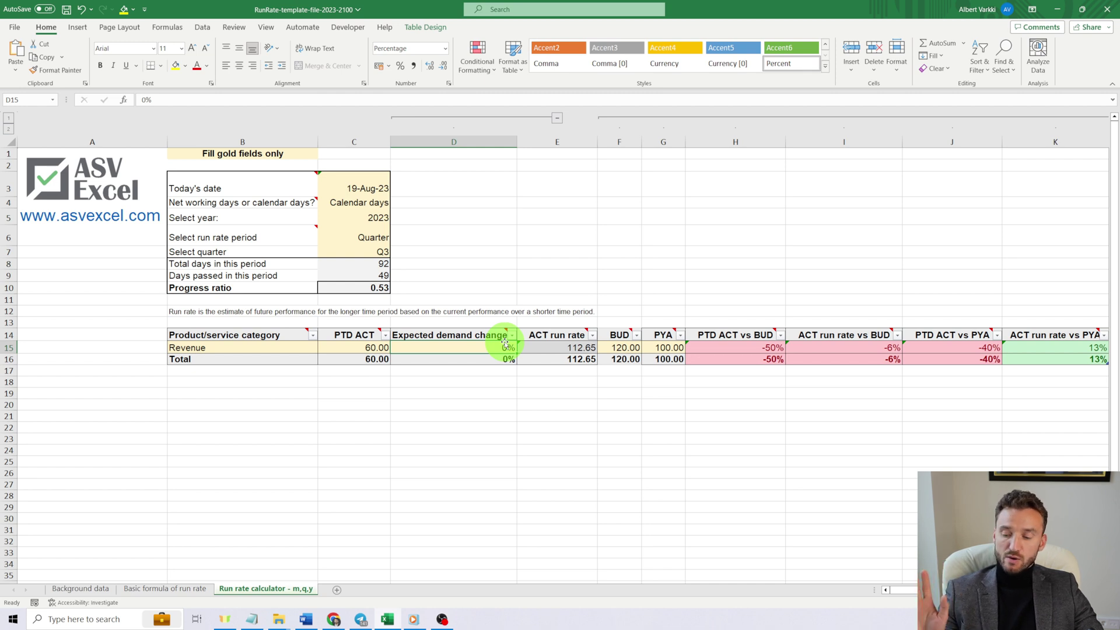
type("15")
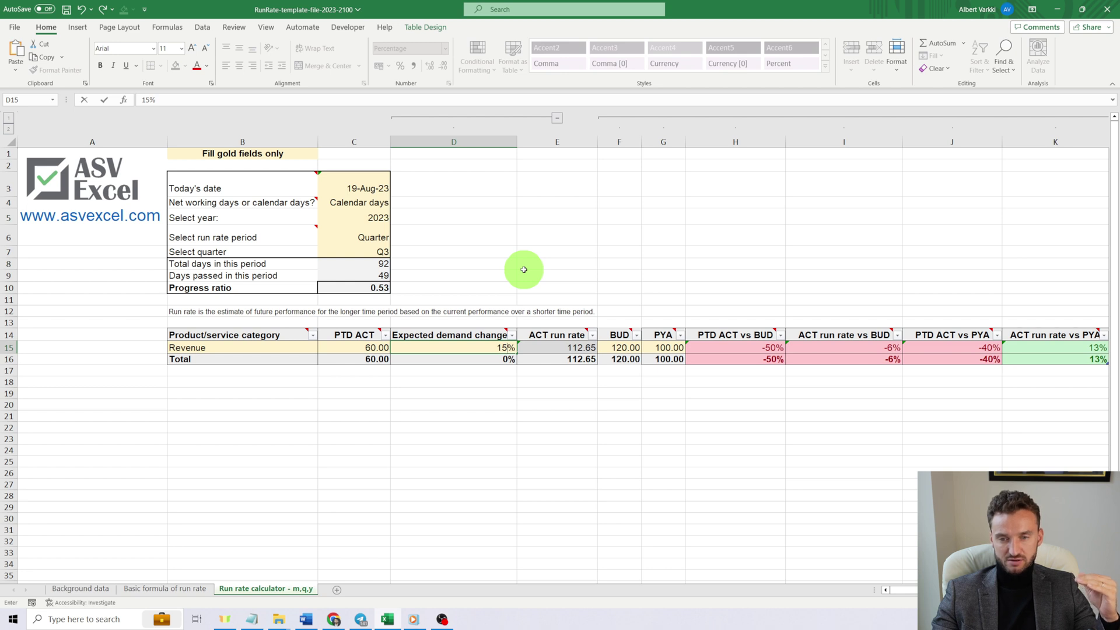
key("Return")
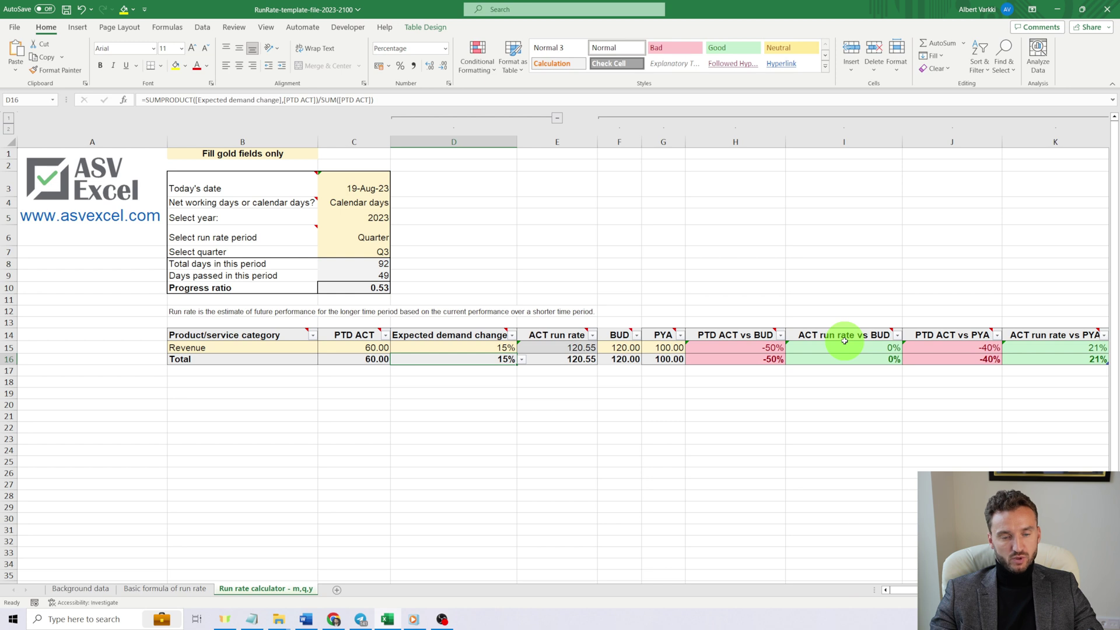
left_click(466, 349)
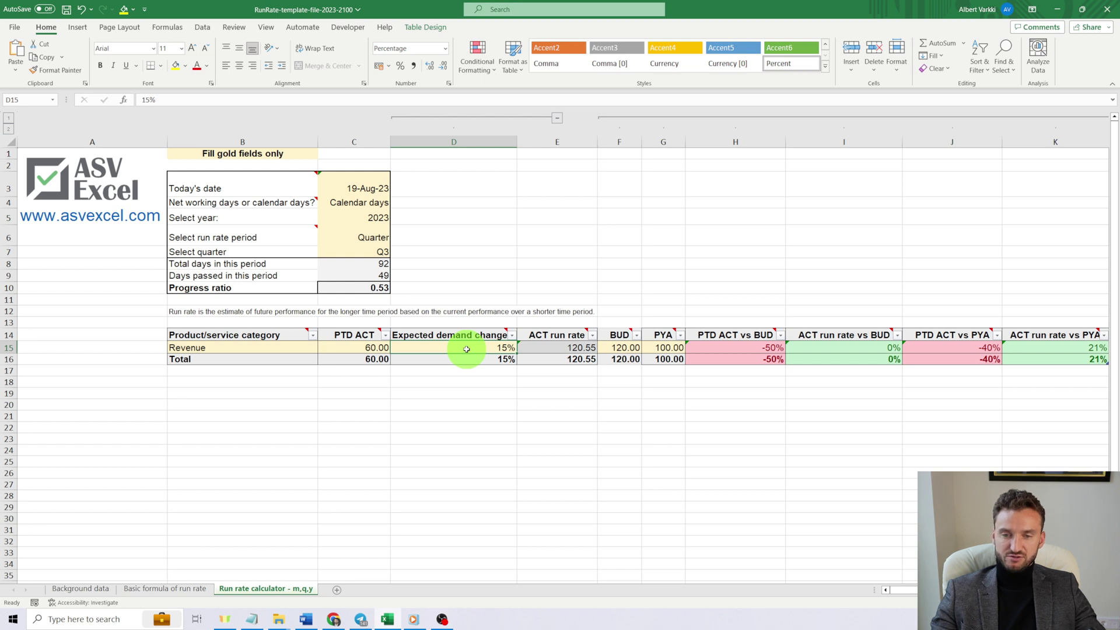
type("10")
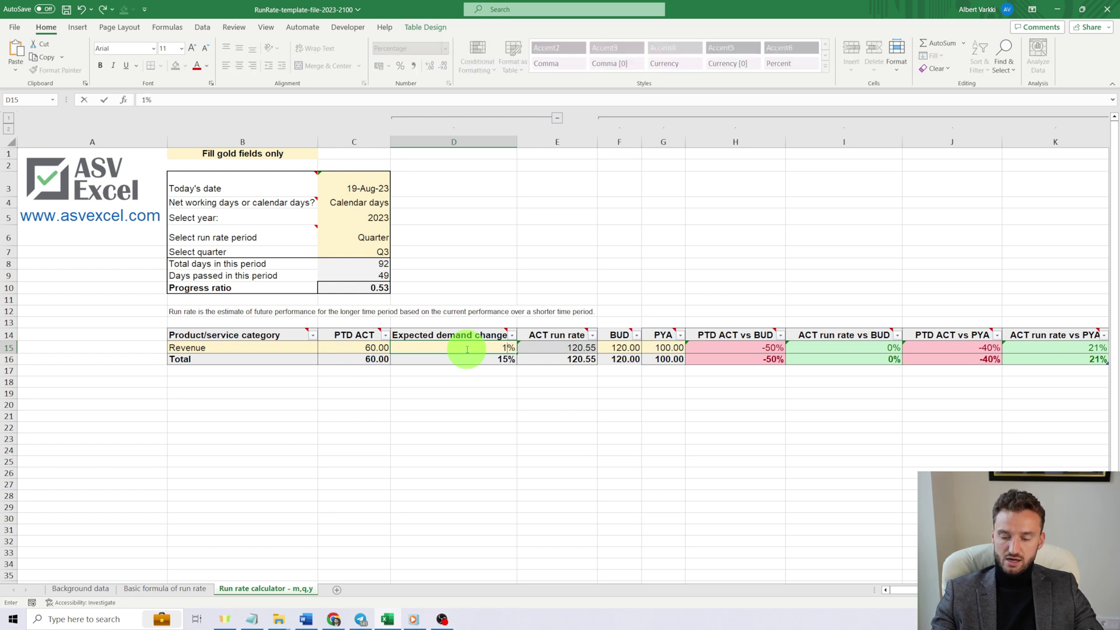
key("Return")
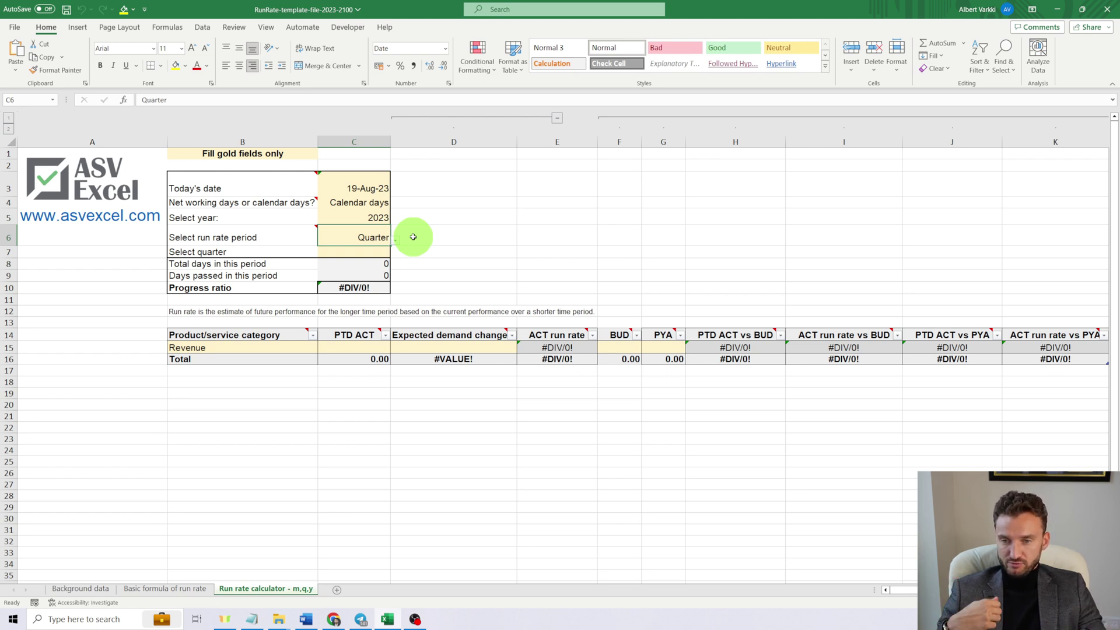
left_click(396, 239)
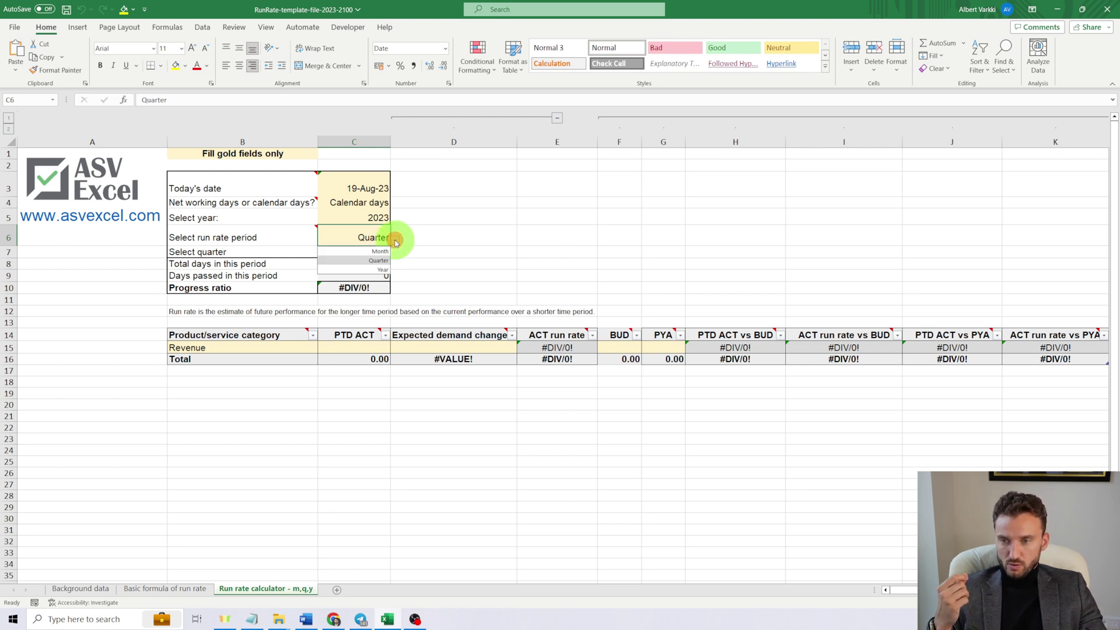
left_click(382, 270)
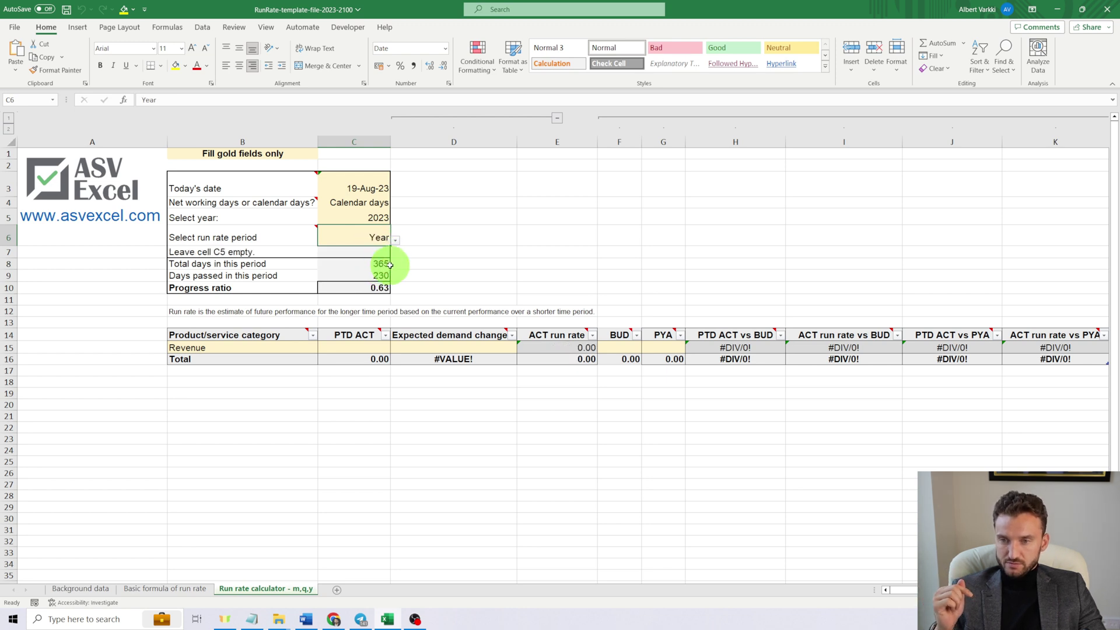
left_click(312, 268)
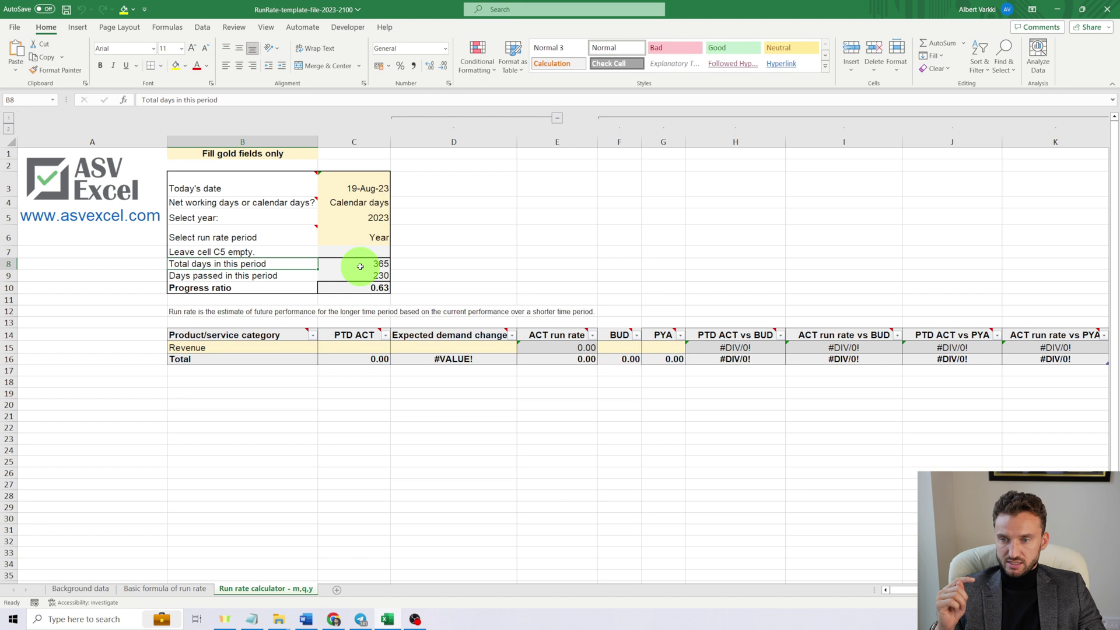
left_click(350, 274)
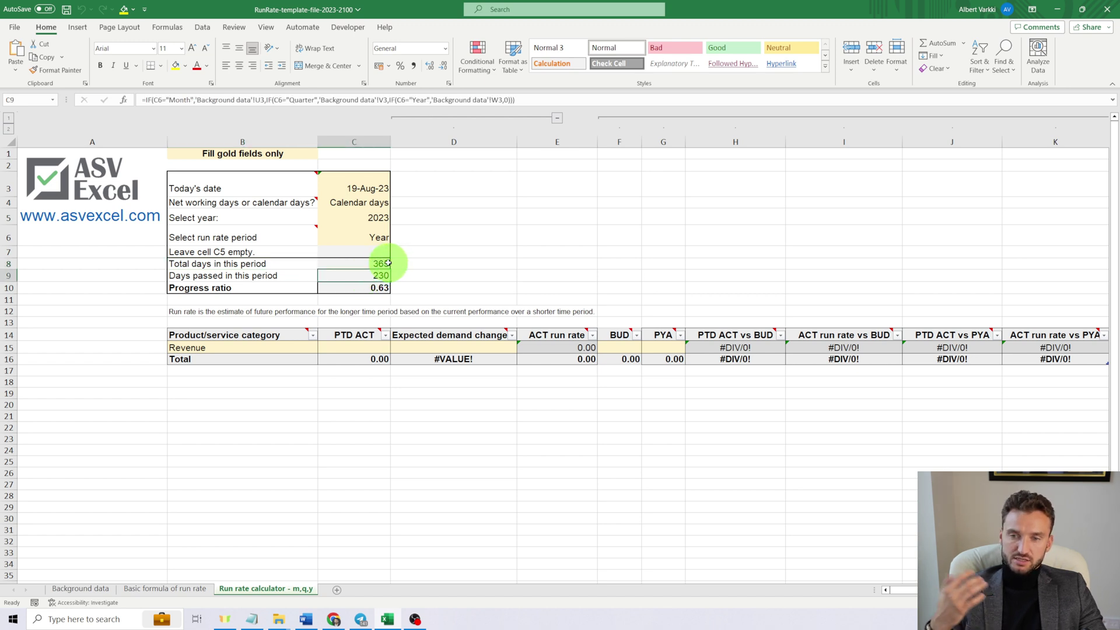
left_click(386, 263)
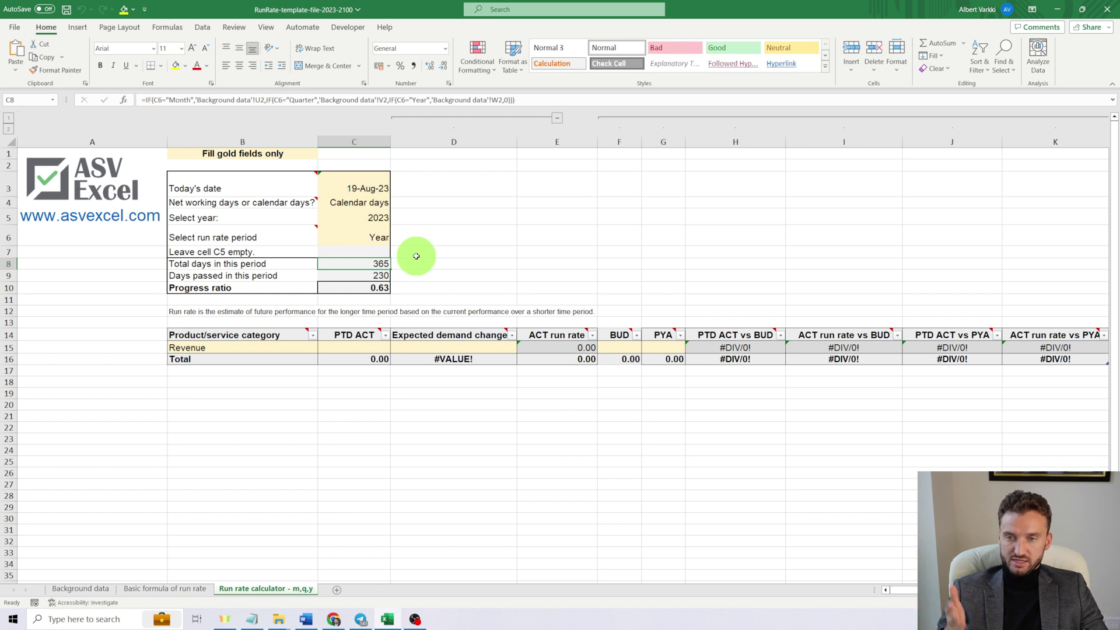
left_click(381, 276)
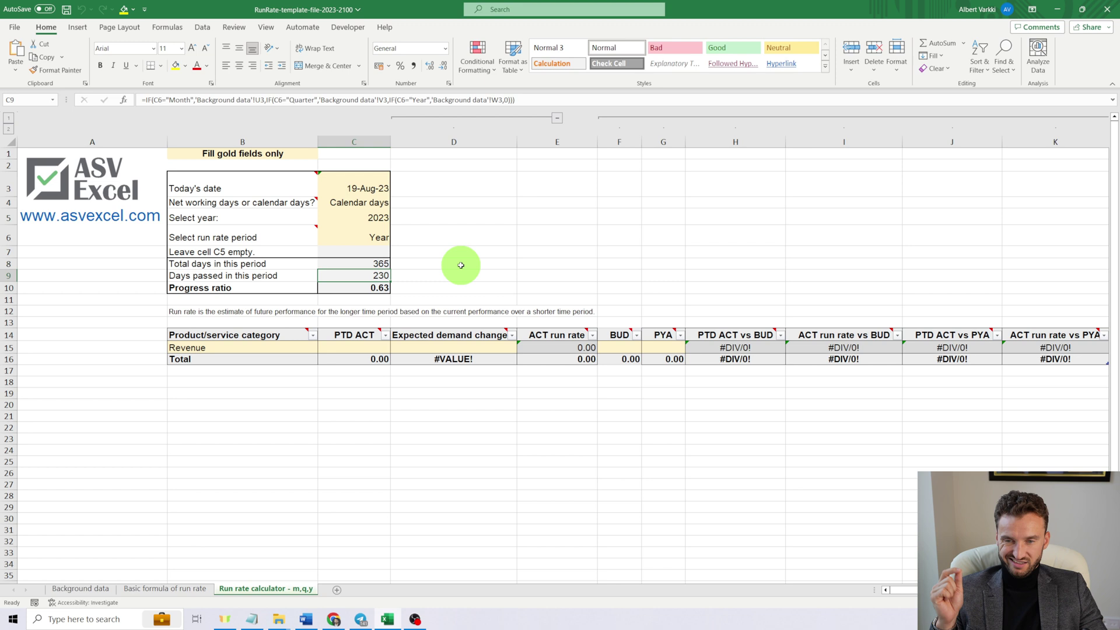
left_click(419, 293)
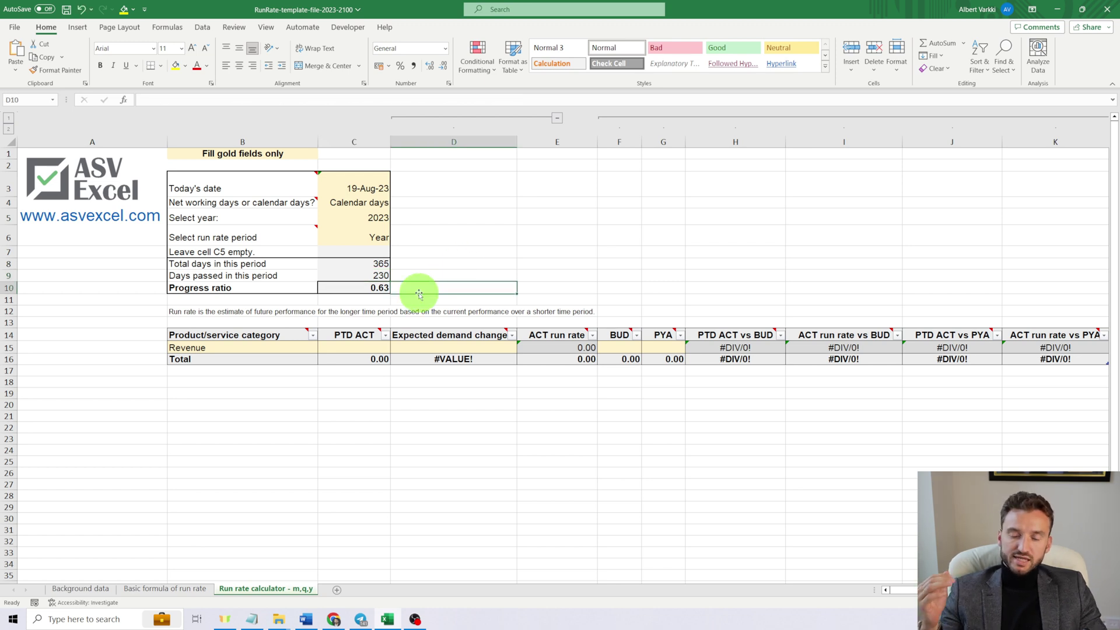
left_click(379, 349)
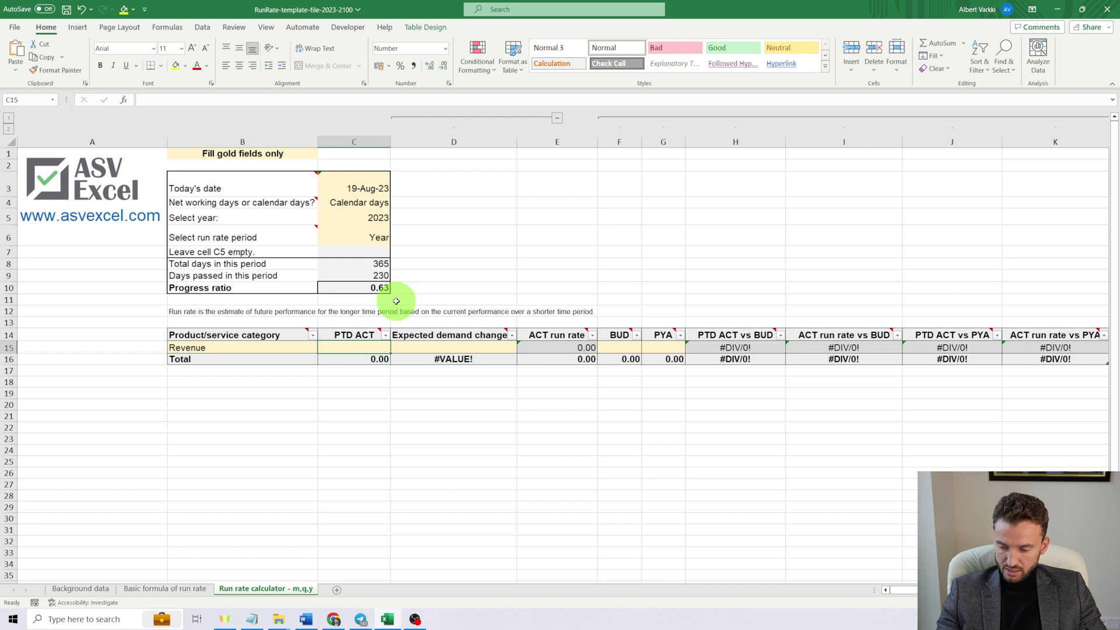
Enter Revenue's PTD actual 200, budget 240 and prior year 210, giving a 317.39 yearly run rate
type("2")
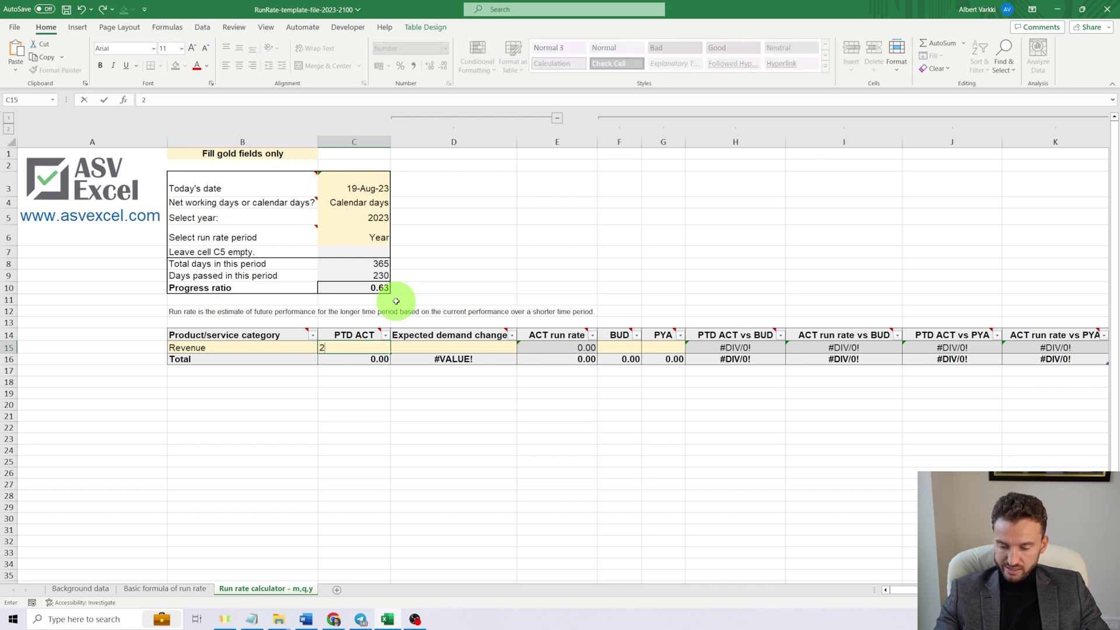
type("00")
key("Return")
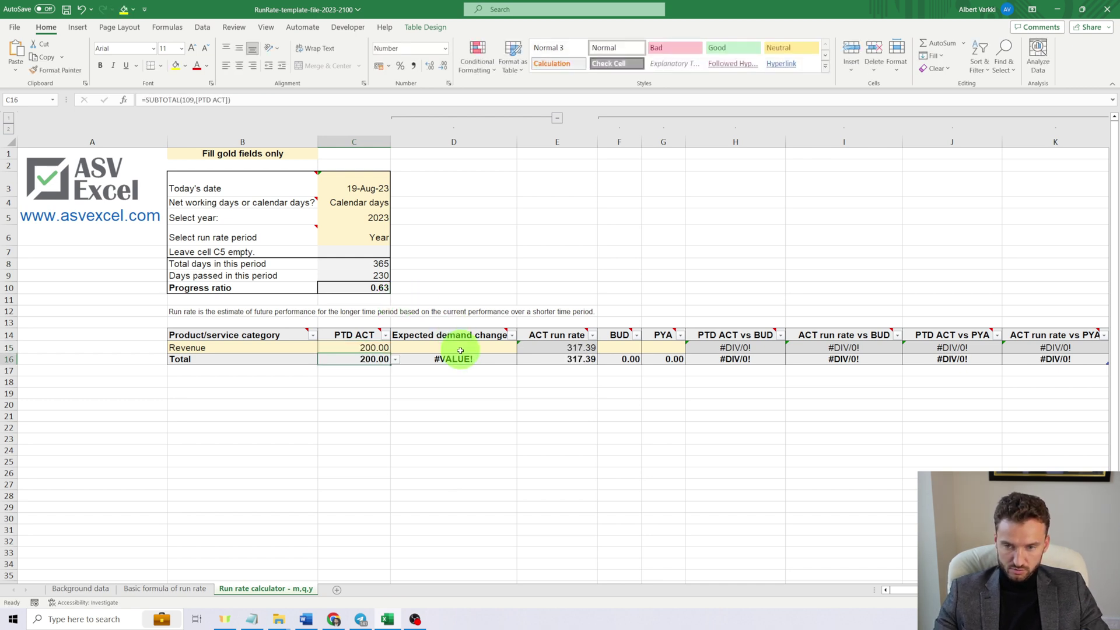
left_click(473, 348)
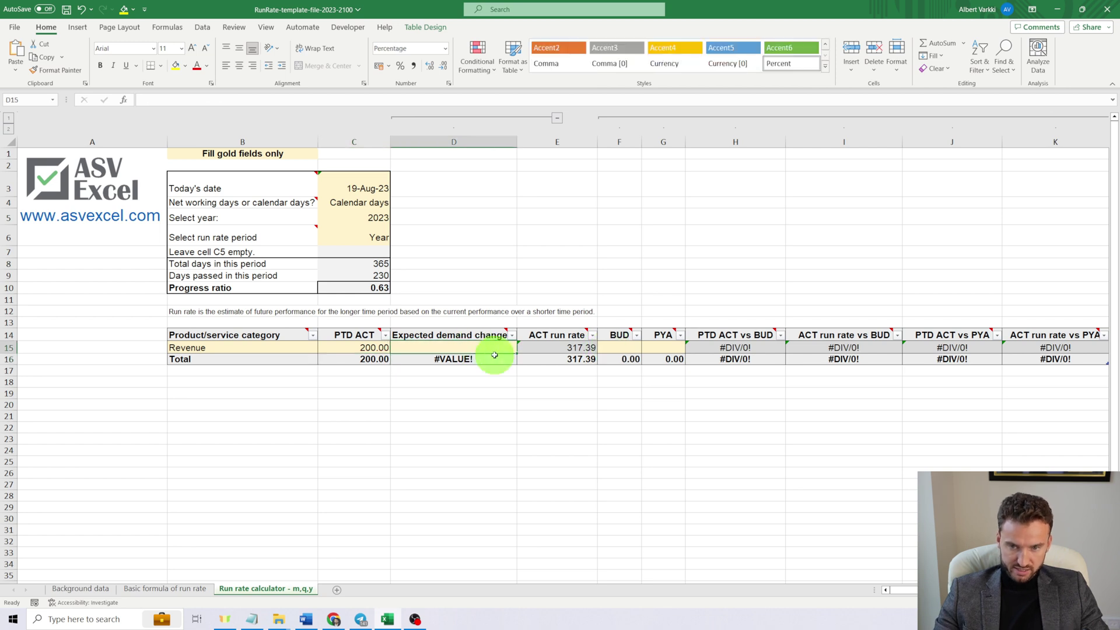
left_click(632, 345)
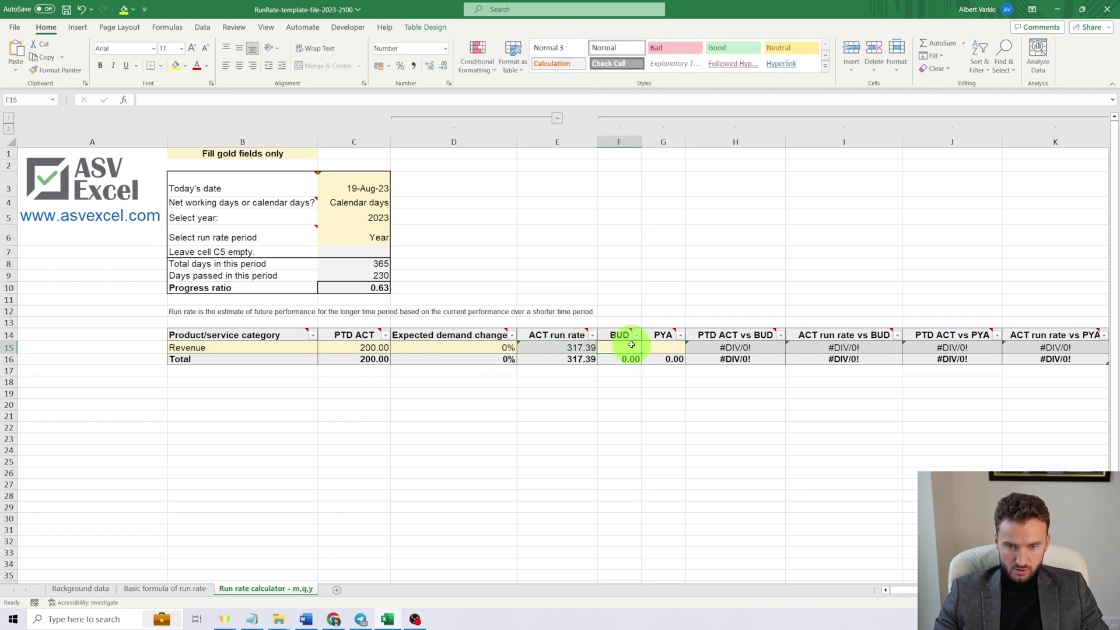
type("240")
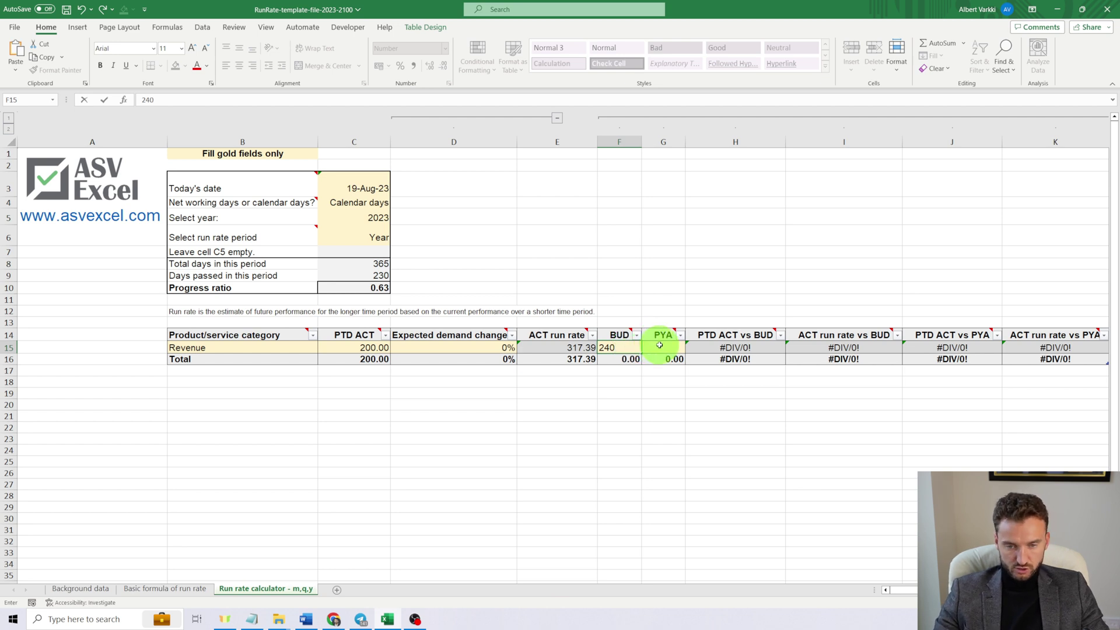
left_click(659, 345)
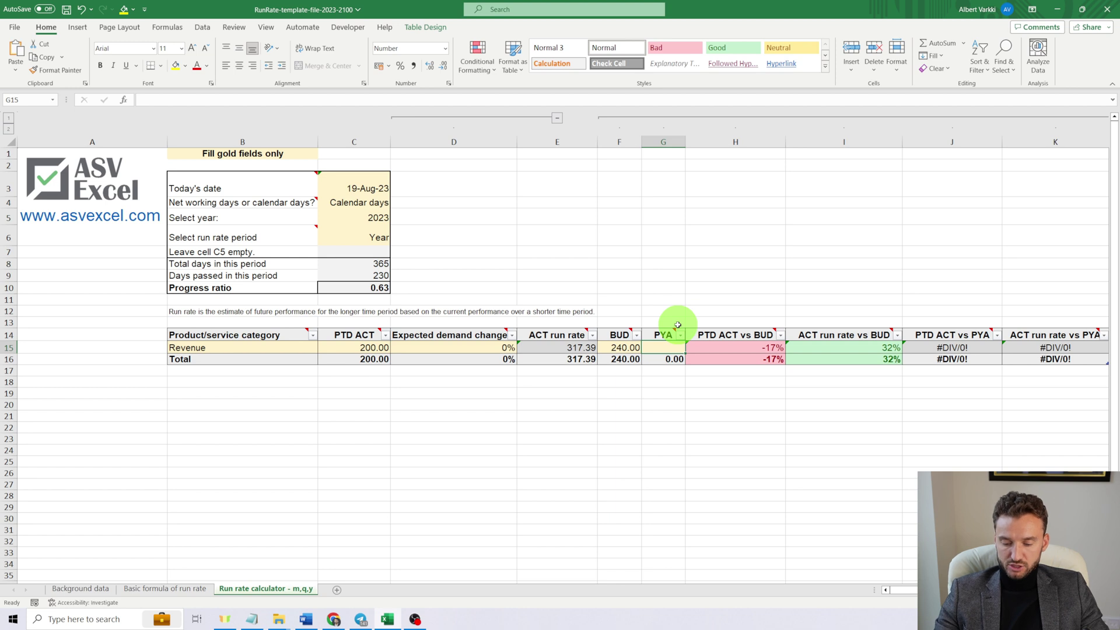
type("210")
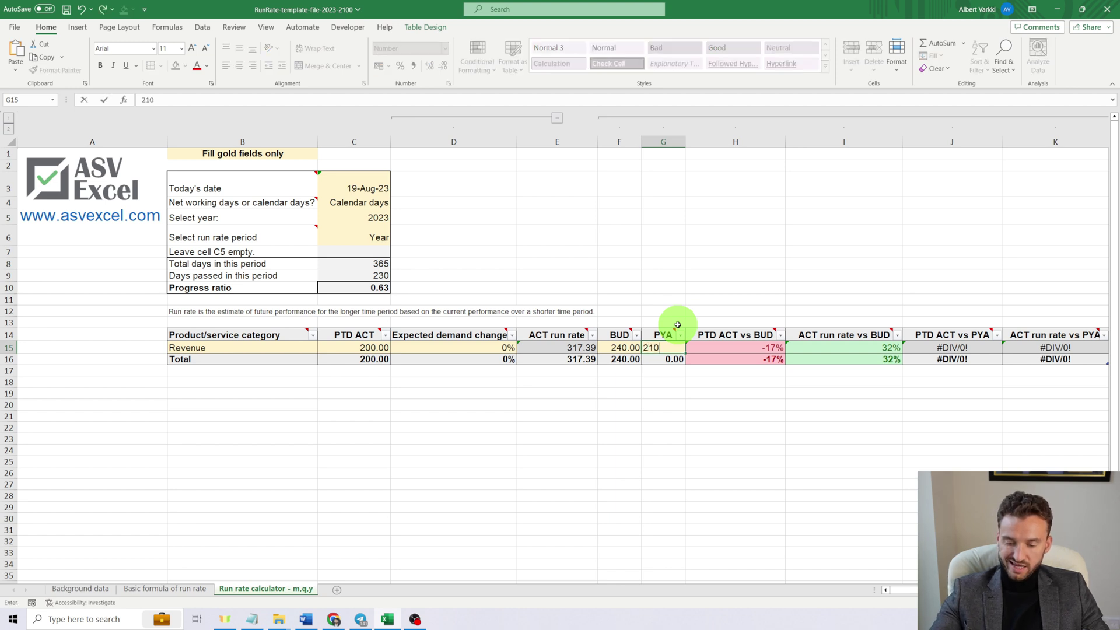
key("Return")
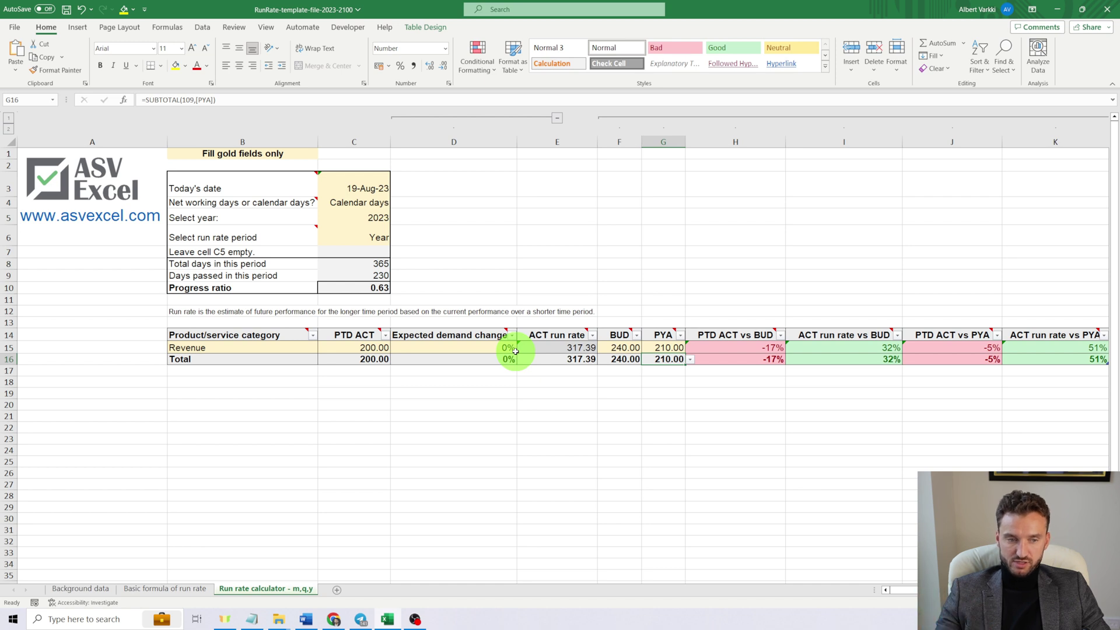
left_click(1053, 347)
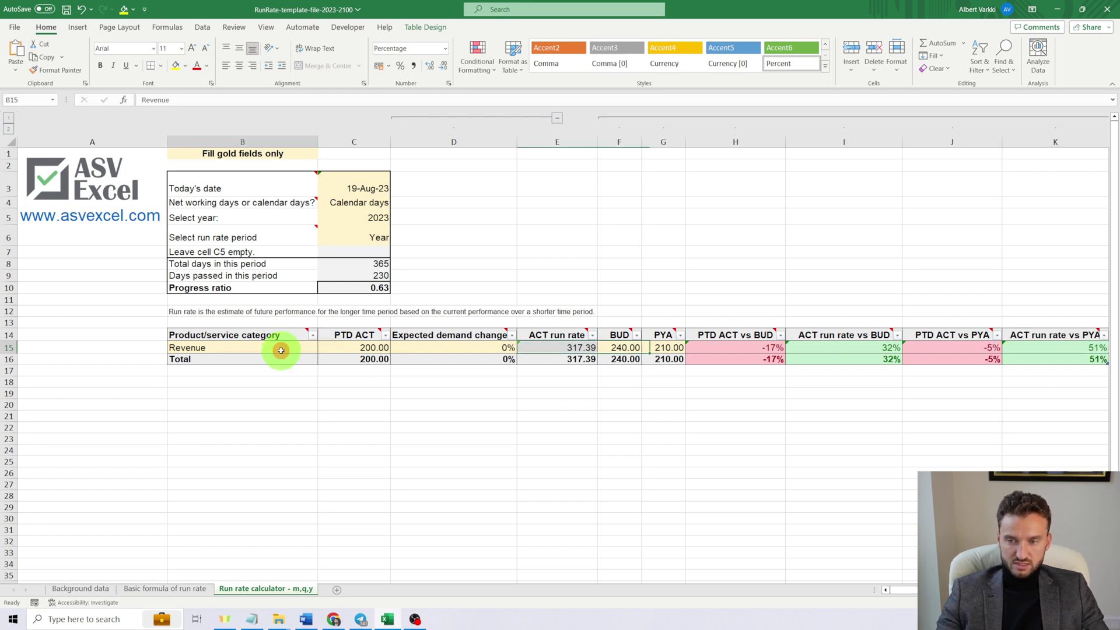
Rename the Revenue category 'Summer clothing' and insert a 'Winter clothing' row above the Total row
type("Summer cl")
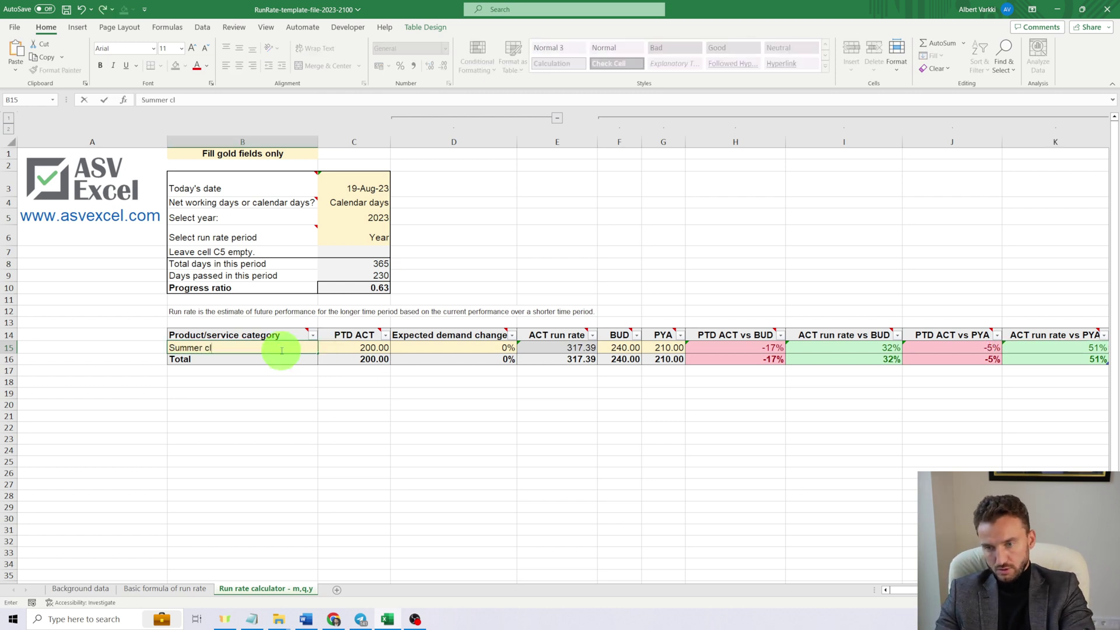
type("othing")
key("Return")
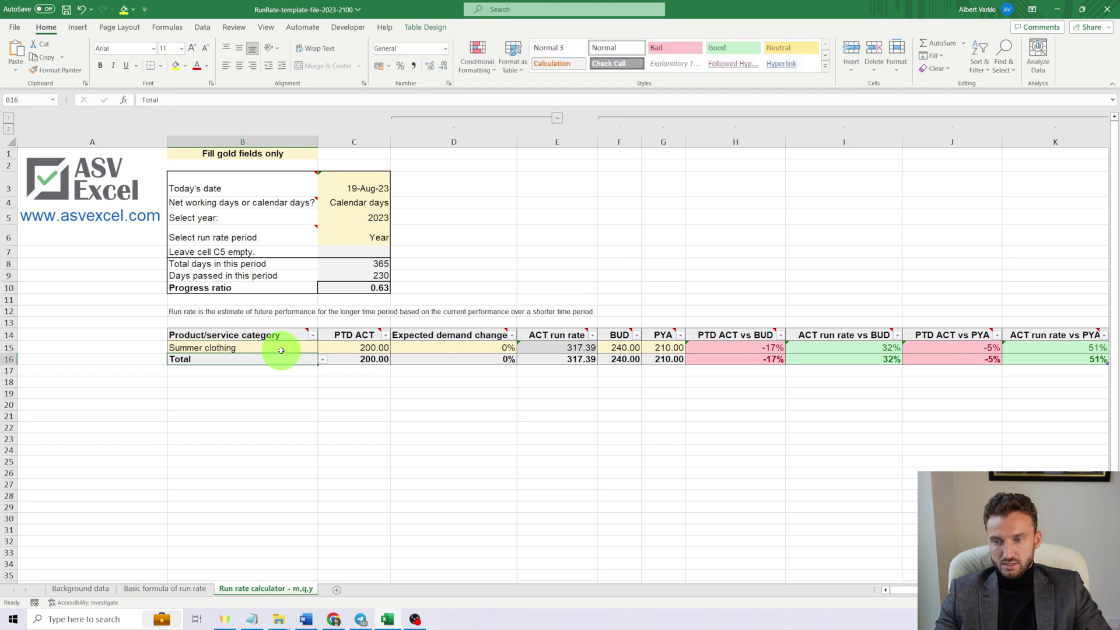
right_click(10, 359)
left_click(58, 471)
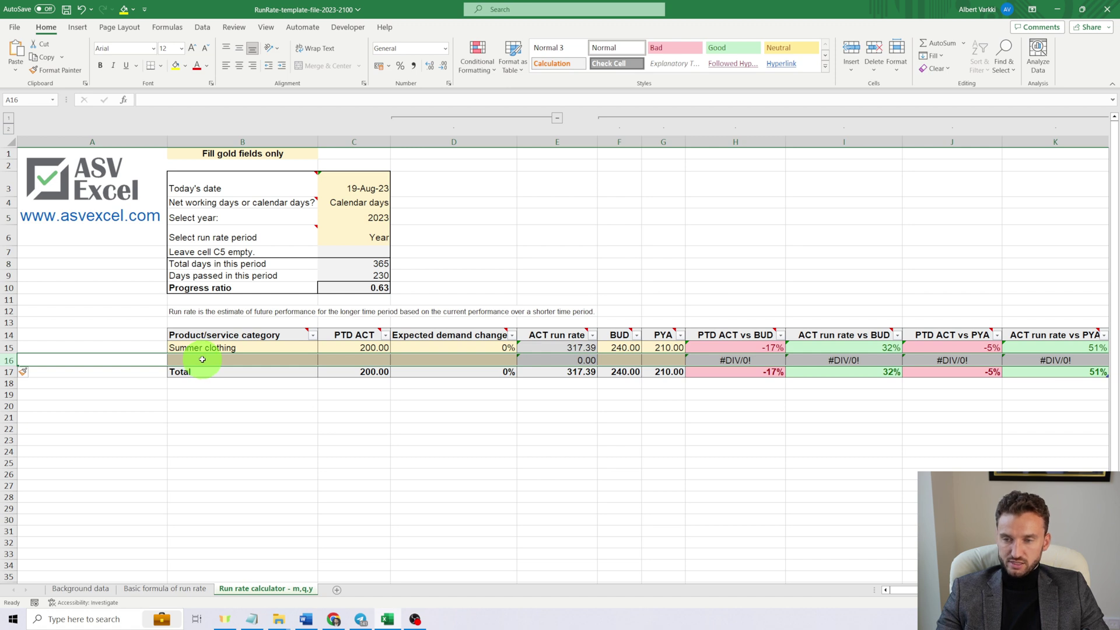
left_click(202, 360)
type("Wint")
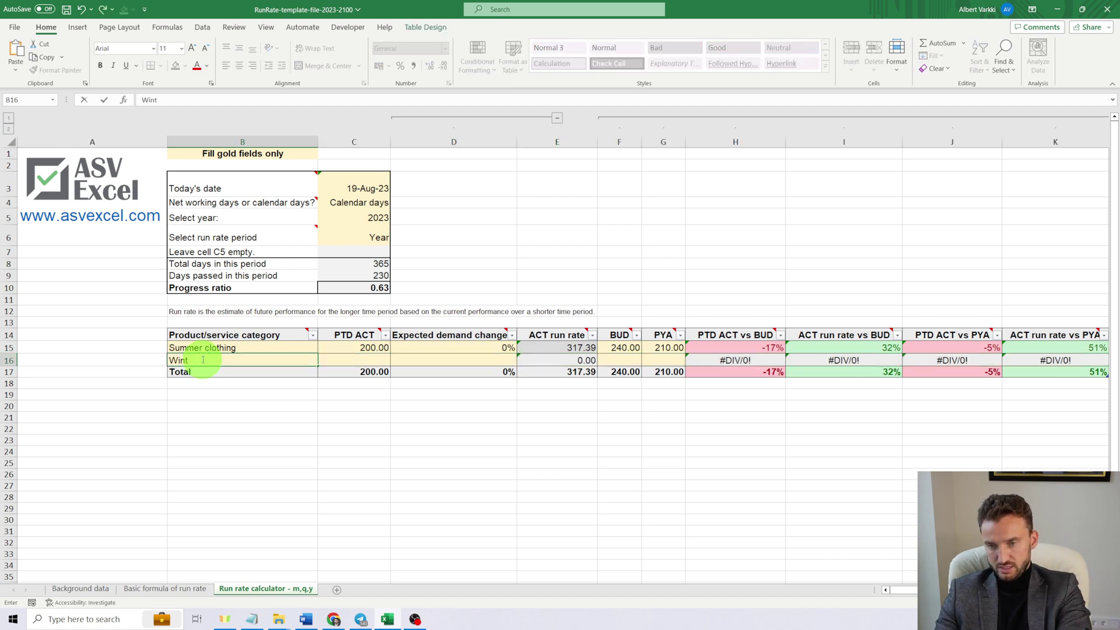
type("er clothing")
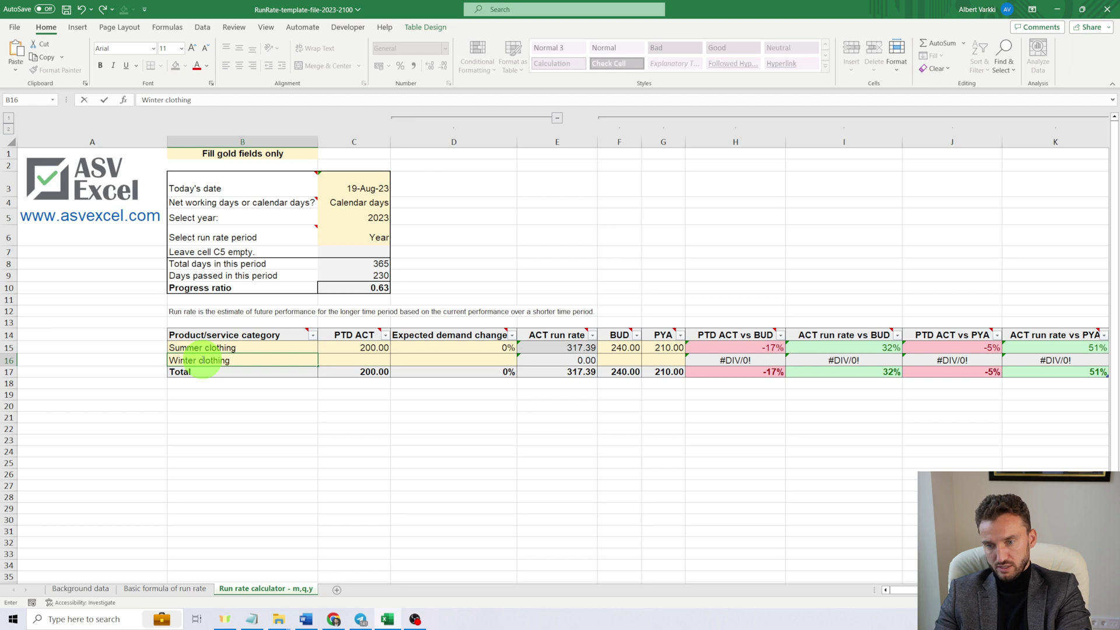
key("Return")
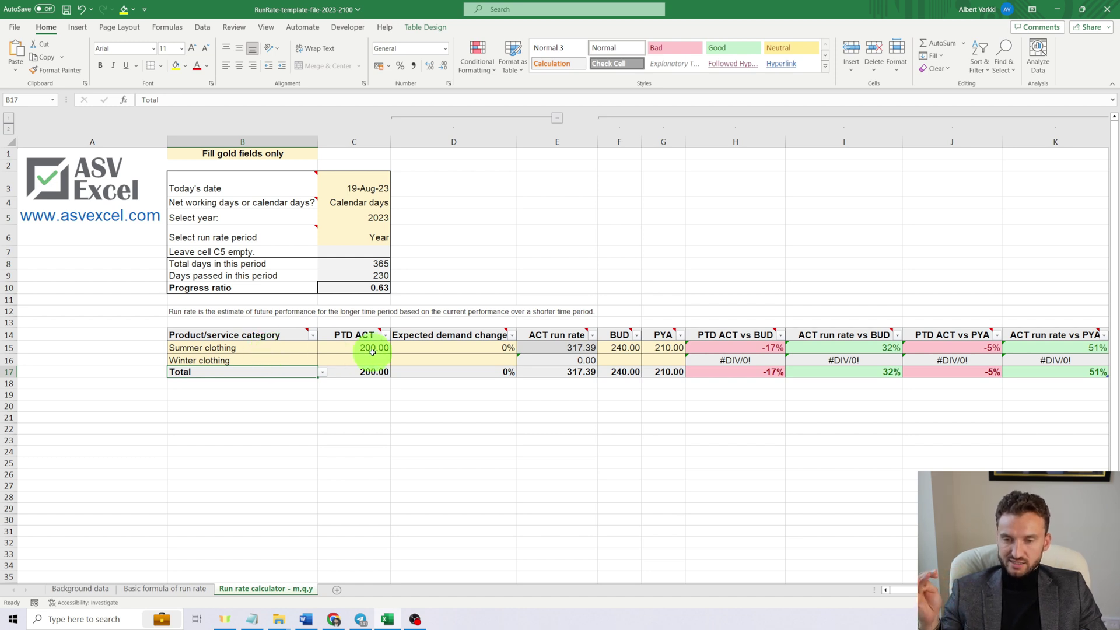
Give Summer clothing a -80% demand change, lowering its run rate to 223.48 with -7% and 6% variances
left_click(422, 347)
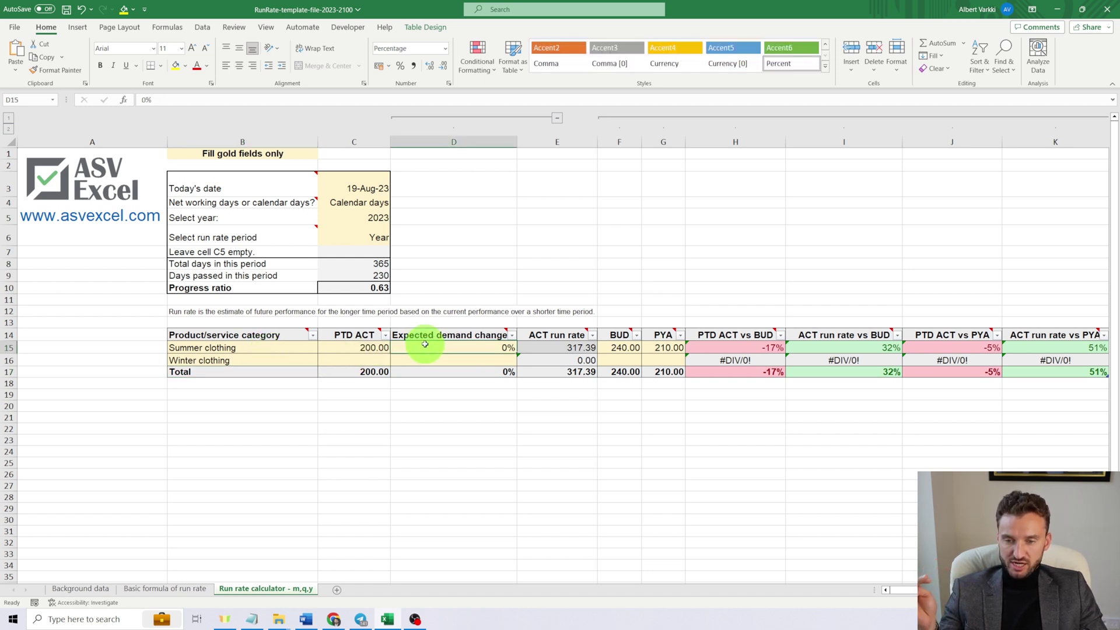
type("-80")
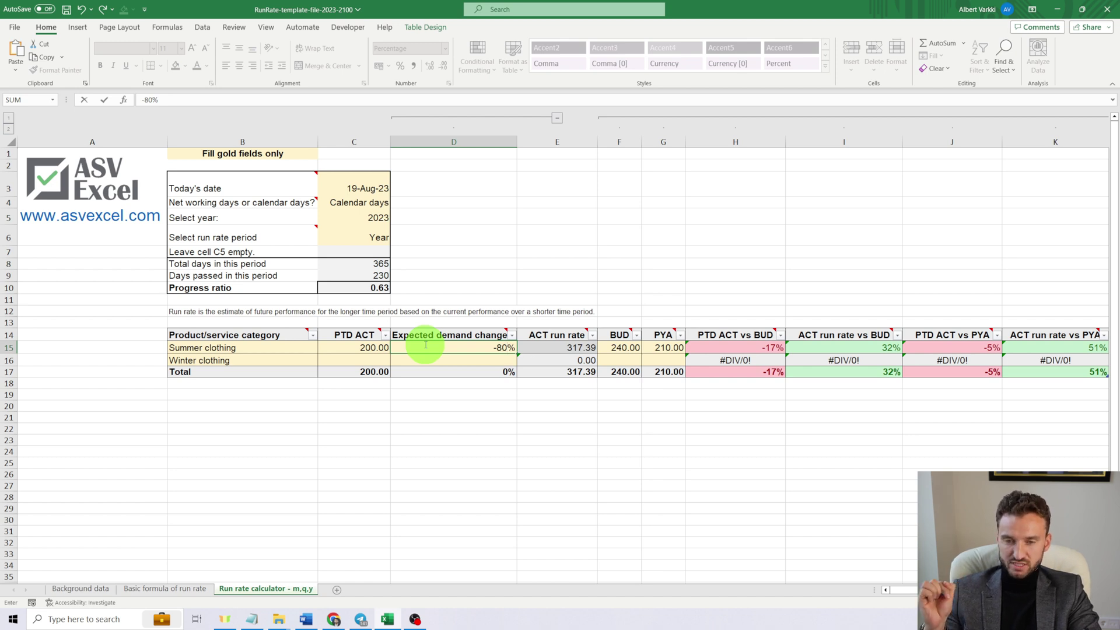
key("Return")
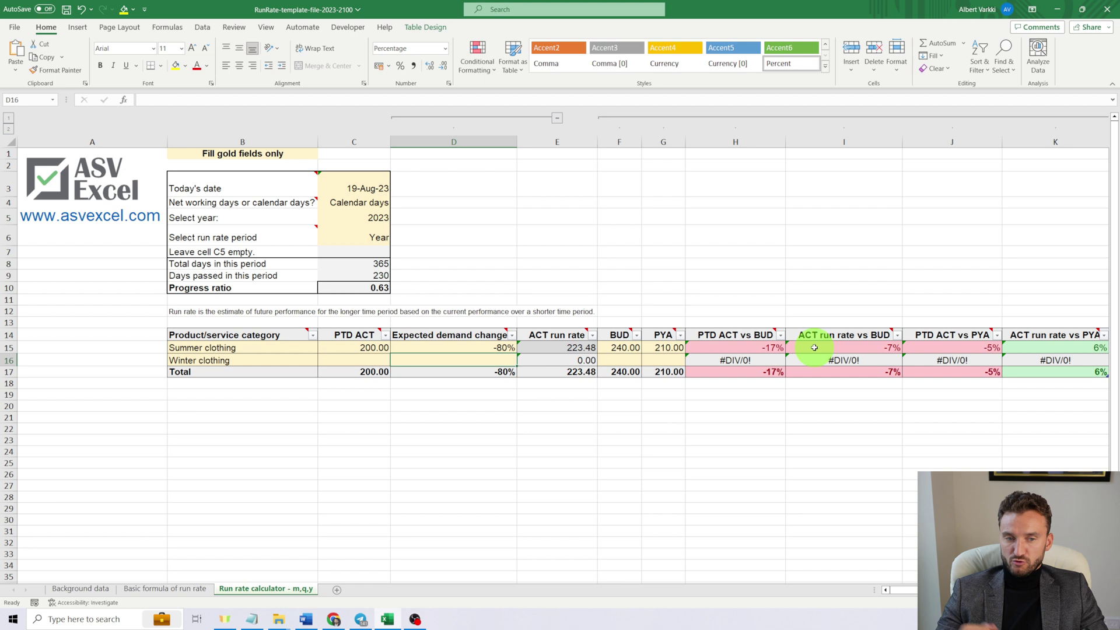
Enter 150 as Winter clothing's PTD actual value
left_click(387, 361)
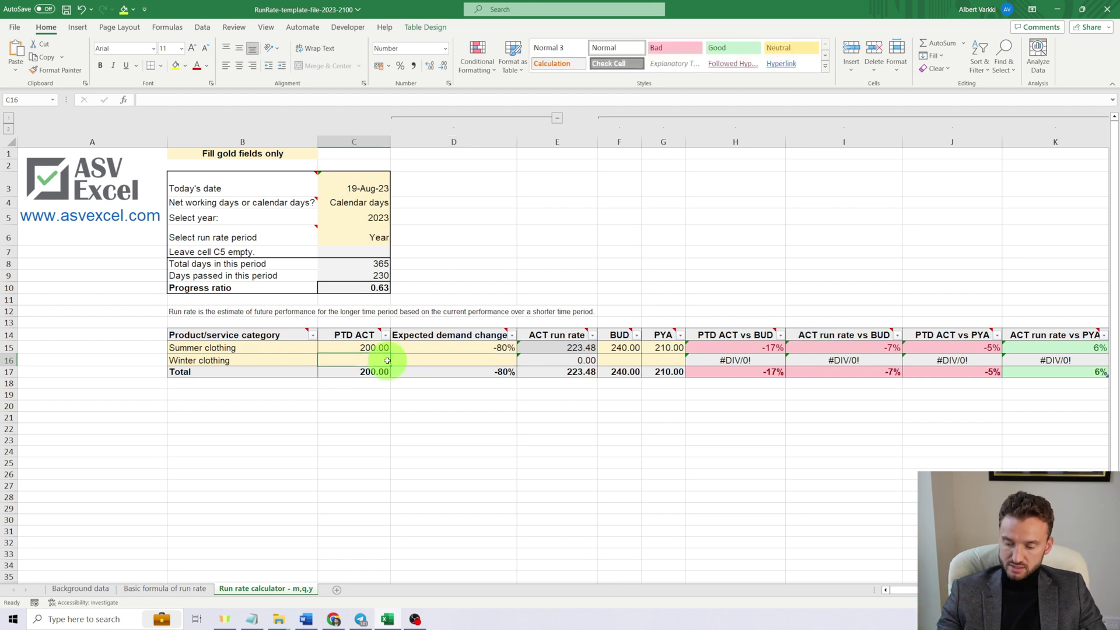
type("15")
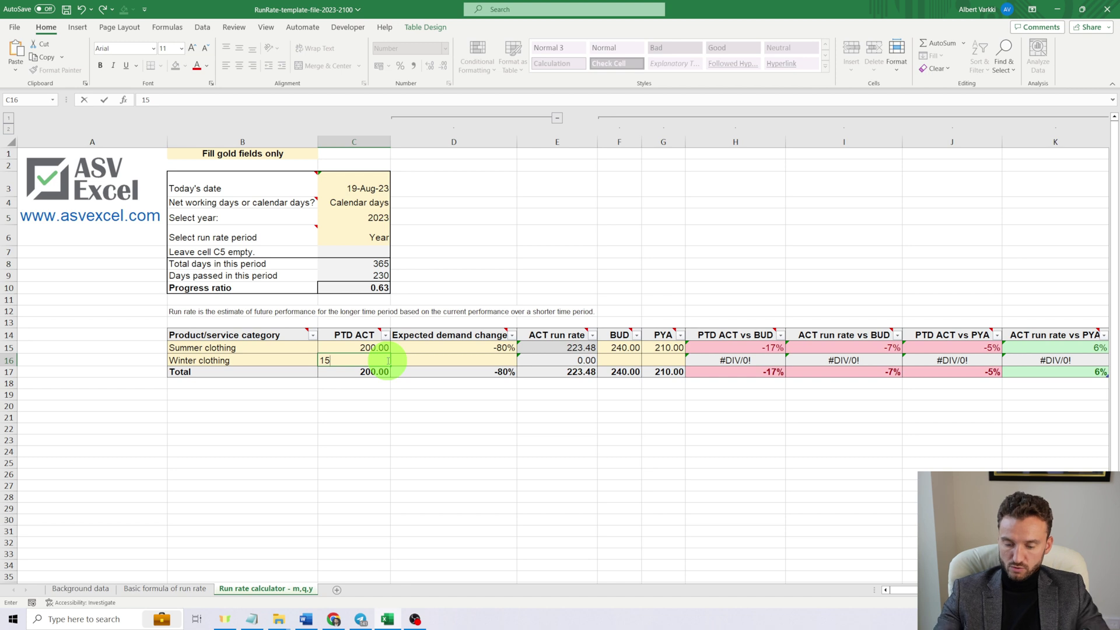
type("0")
key("Return")
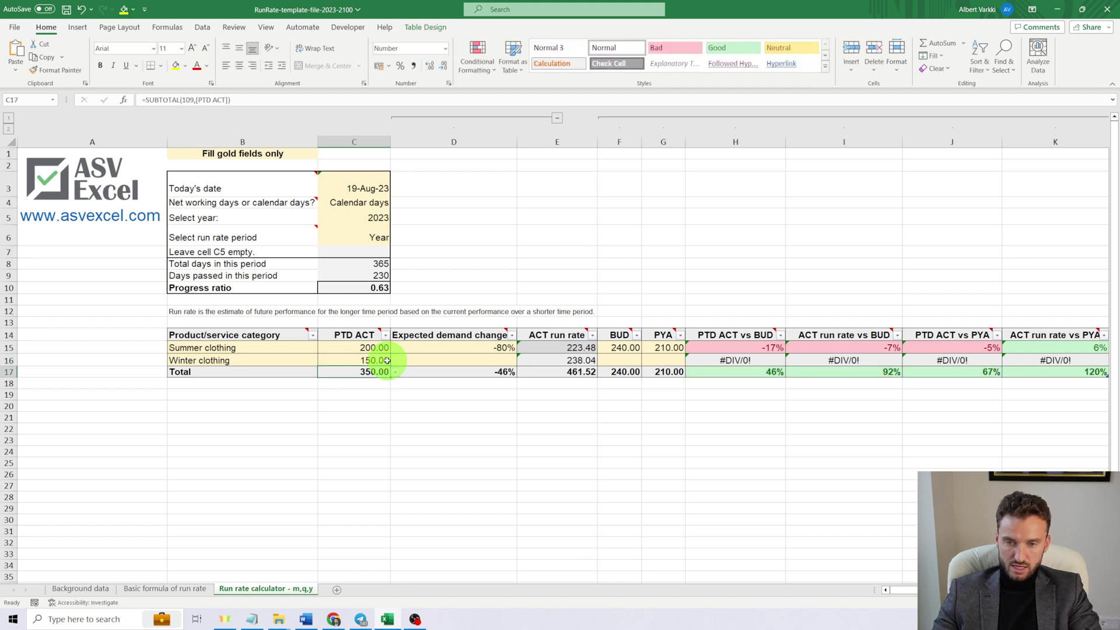
left_click(387, 360)
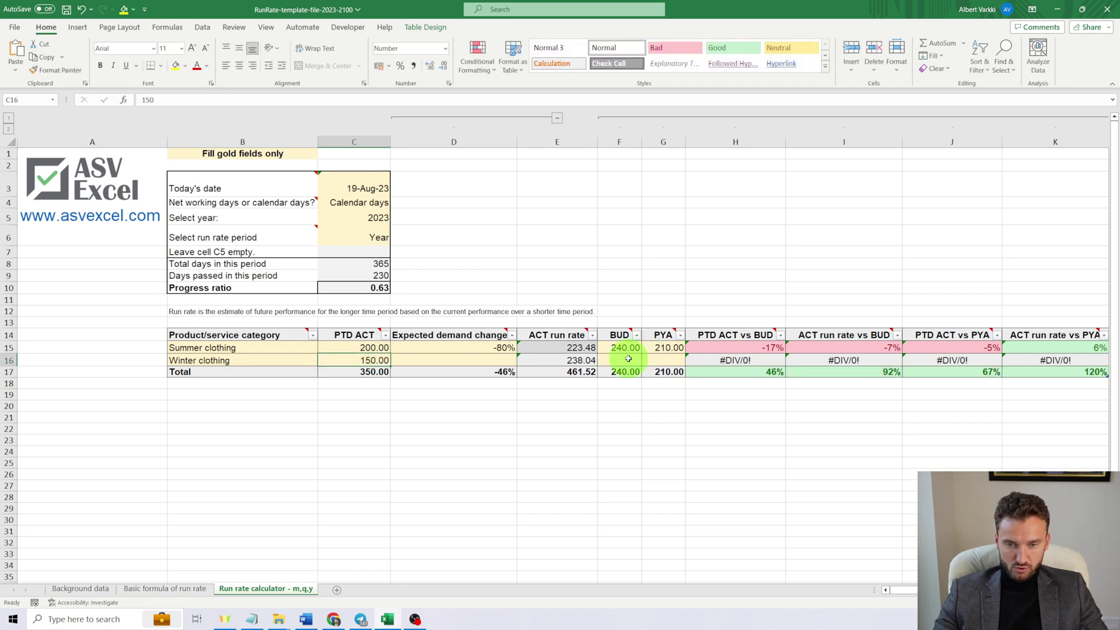
Enter Winter clothing's budget of 260 in F16 and prior-year value of 240 in G16
left_click(635, 360)
type("2")
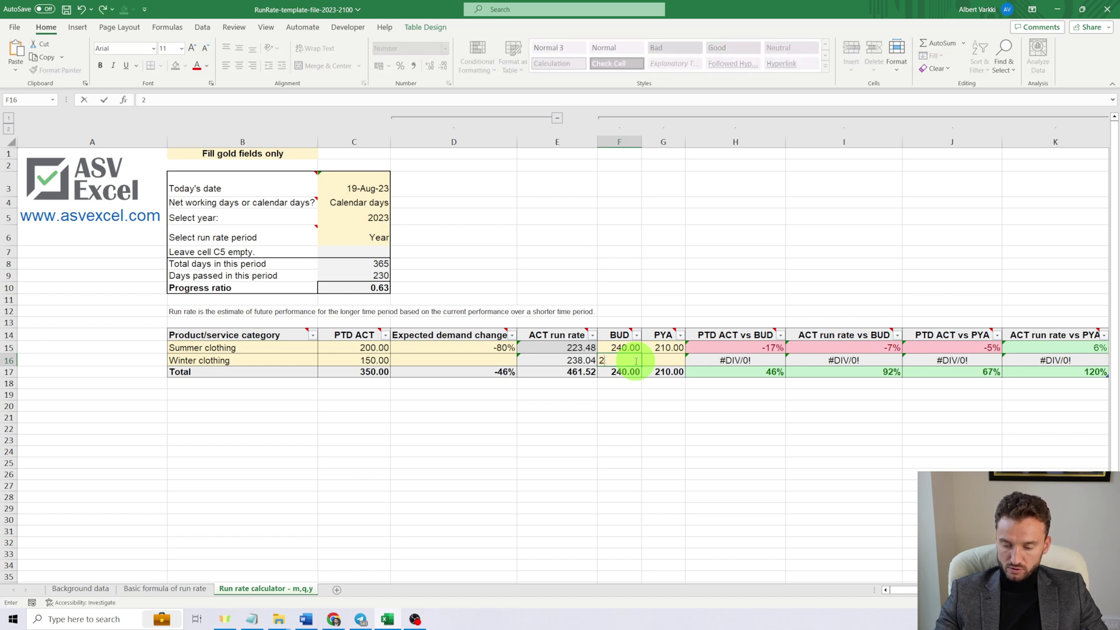
type("6")
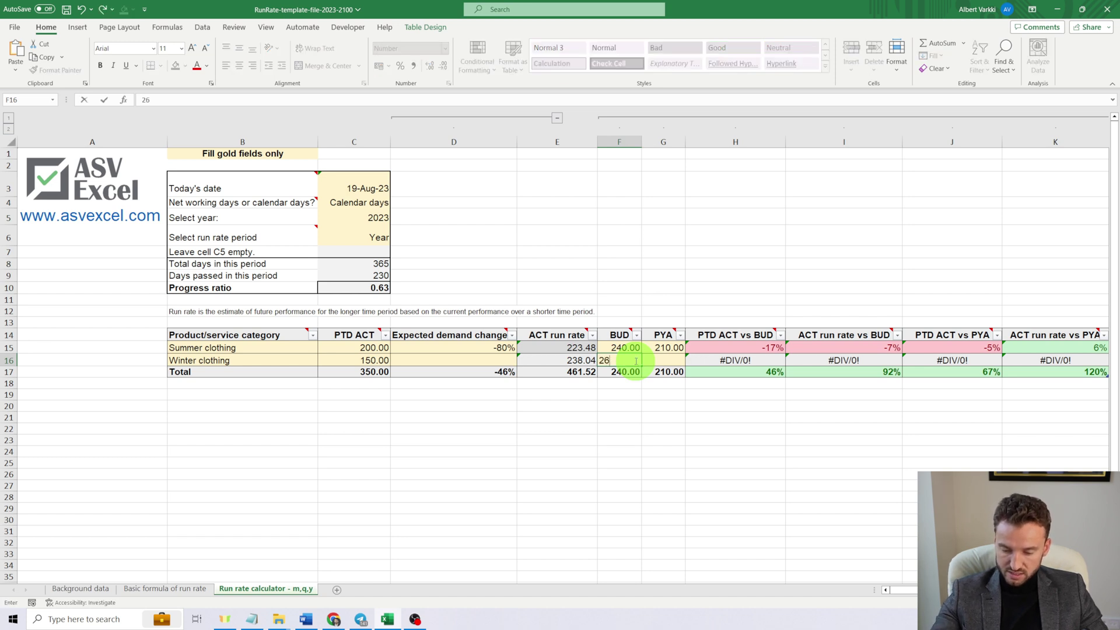
type("0")
key("Return")
left_click(659, 363)
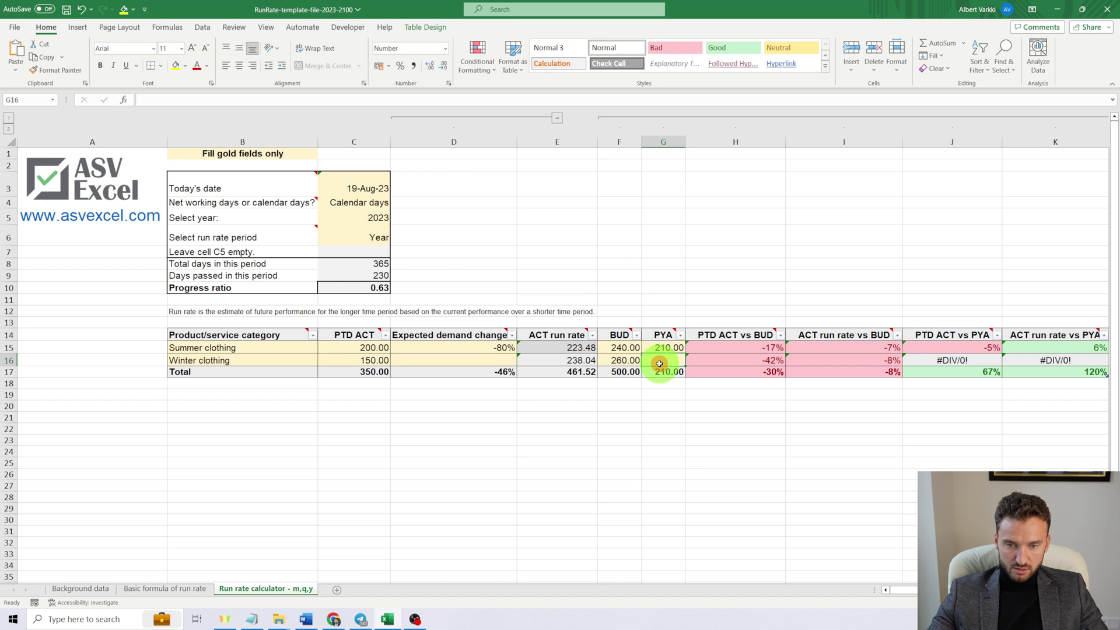
type("24")
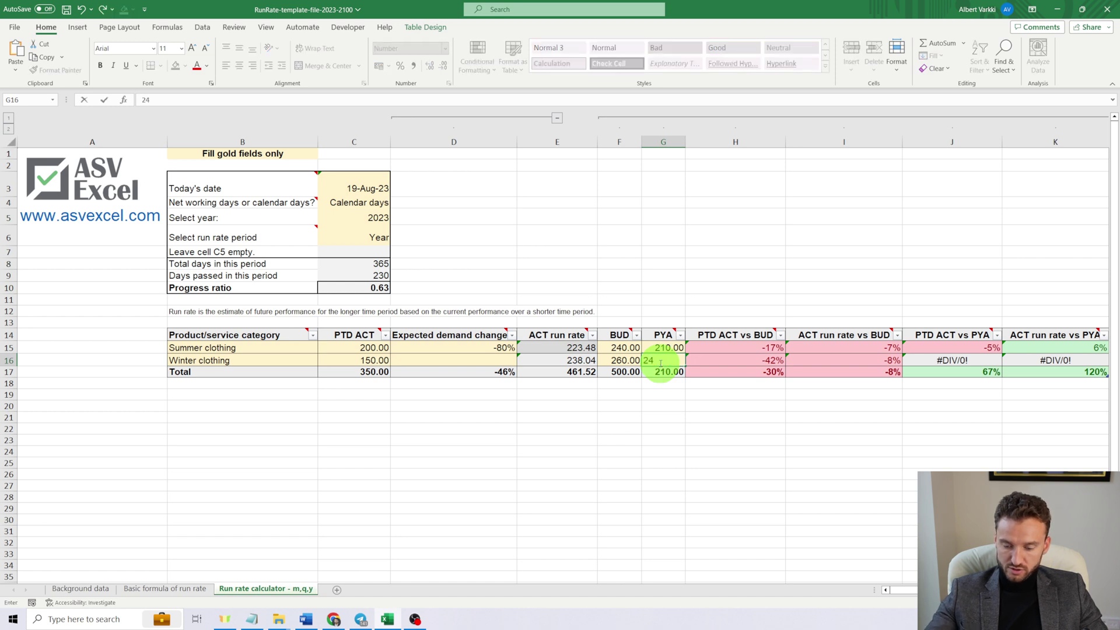
type("0")
key("Return")
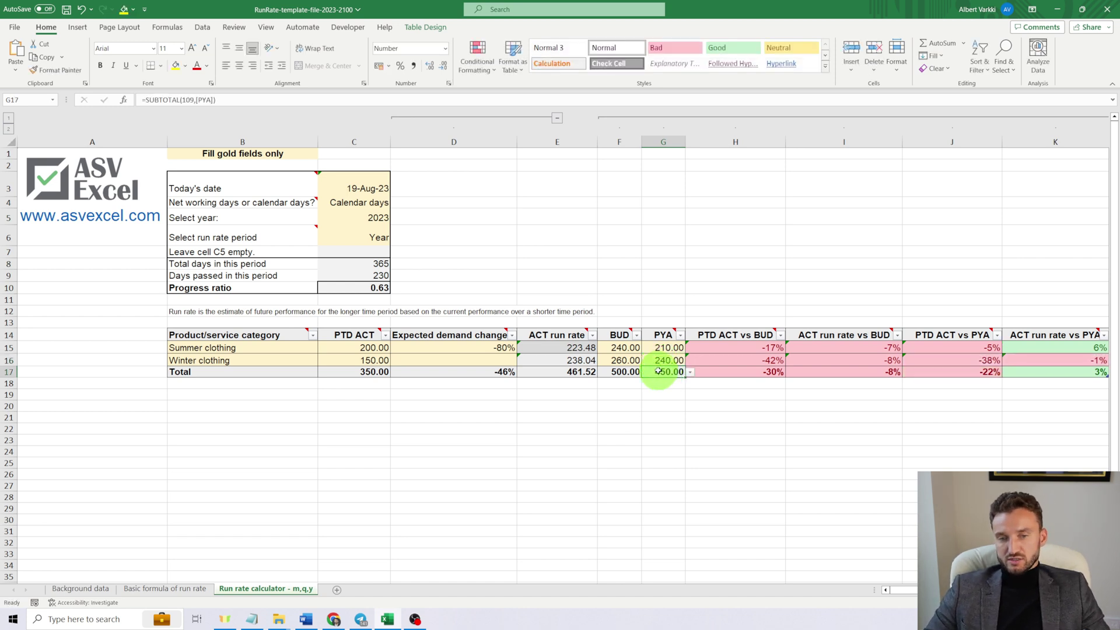
Enter 30 in D16 as Winter clothing's expected demand change, lifting its run rate to 264.46
left_click(498, 361)
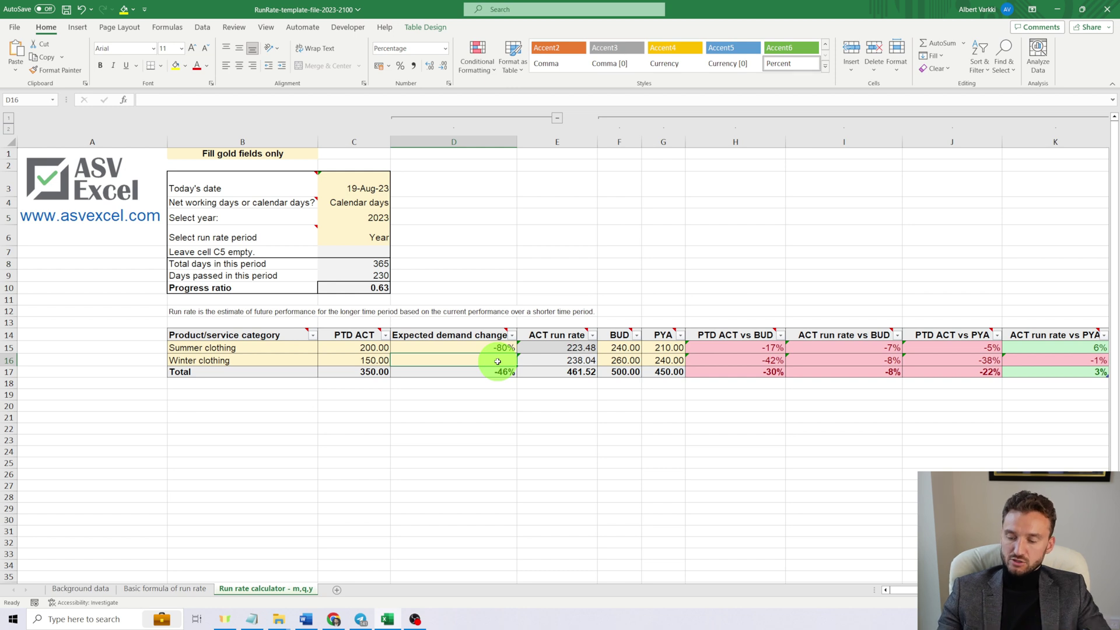
type("30")
key("Return")
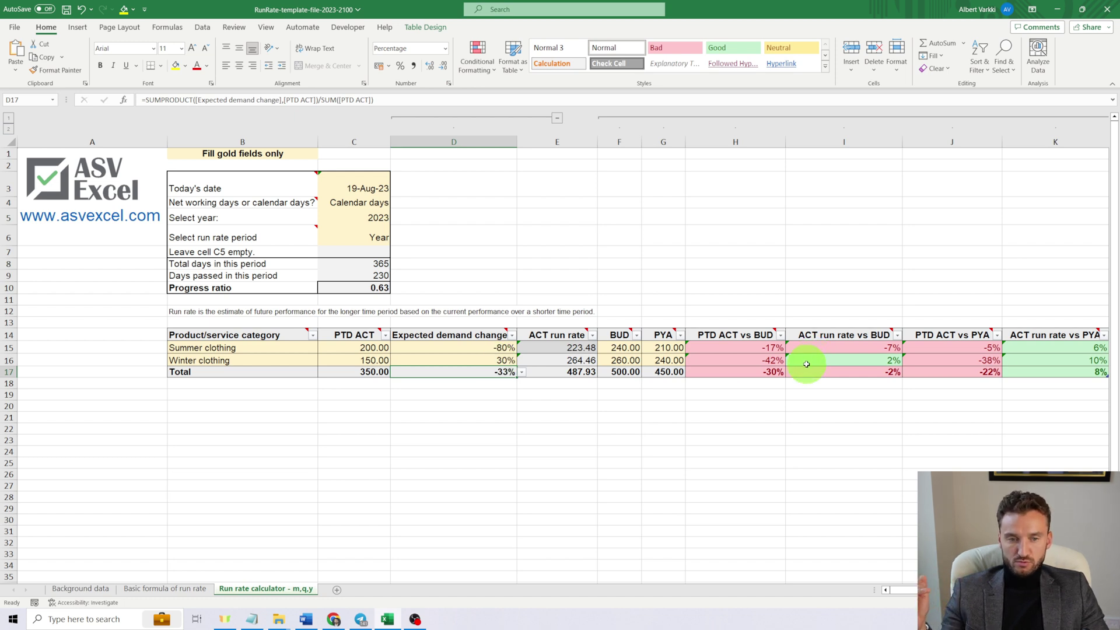
left_click(806, 362)
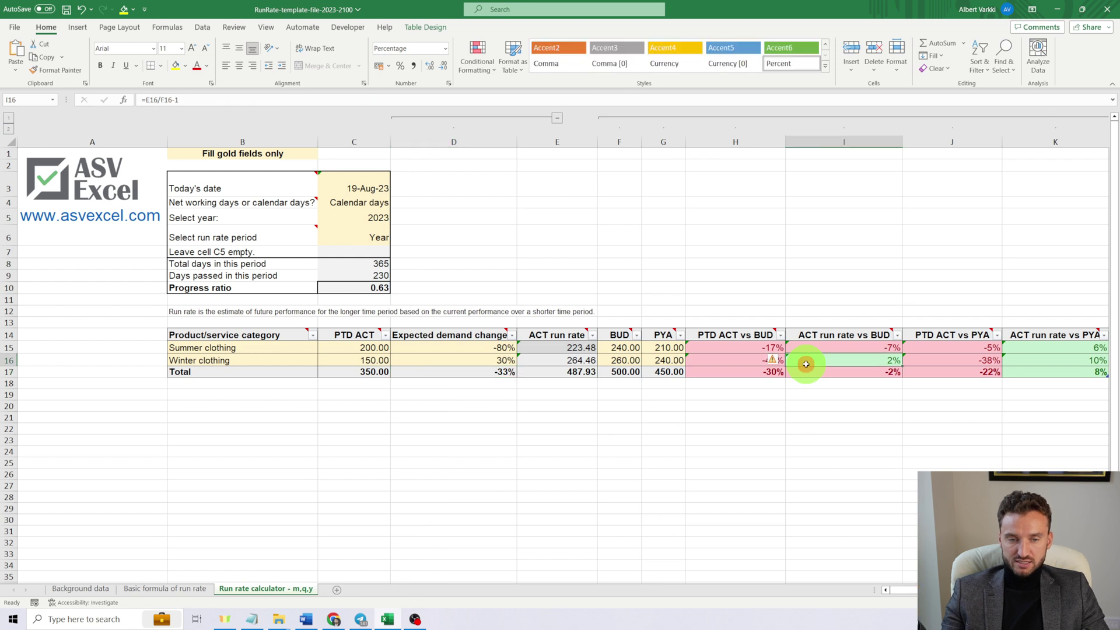
left_click(1045, 360)
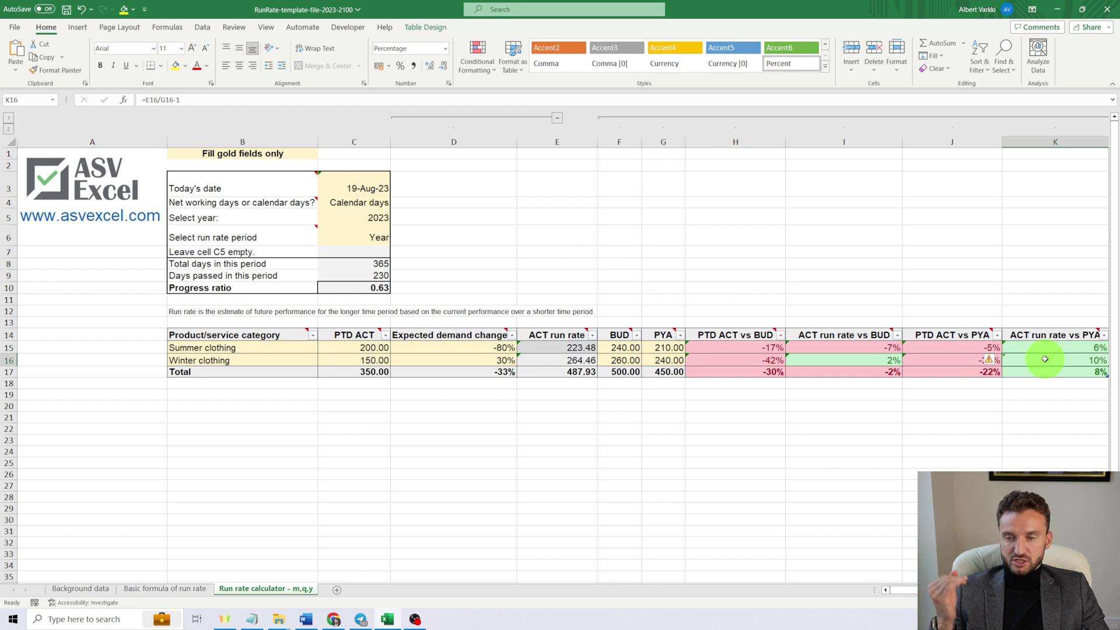
left_click(9, 372)
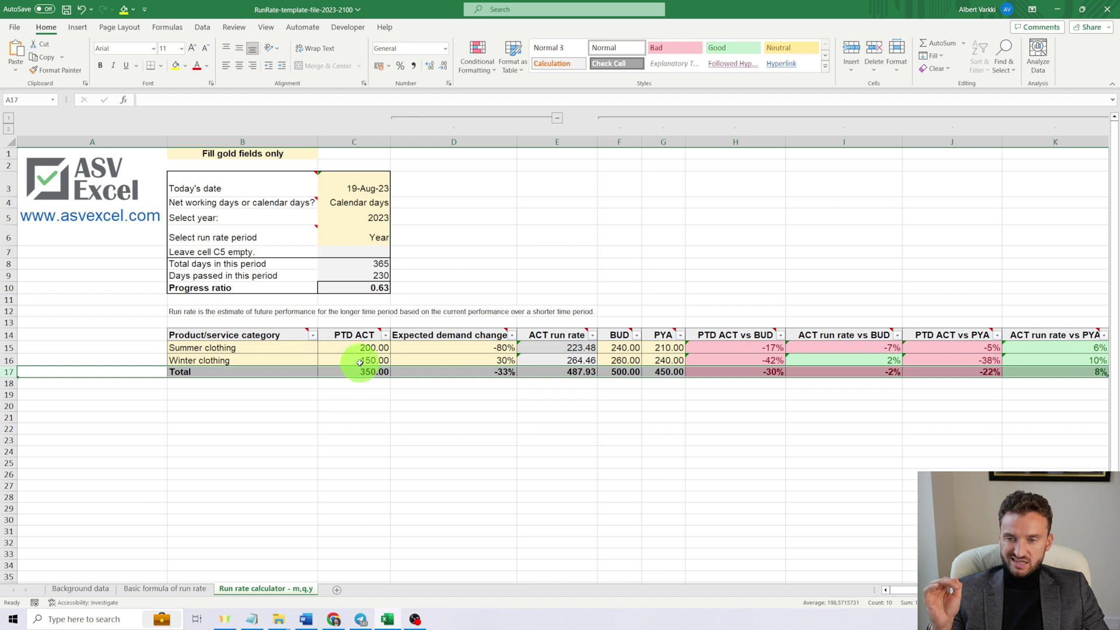
left_click_drag(358, 348, 361, 361)
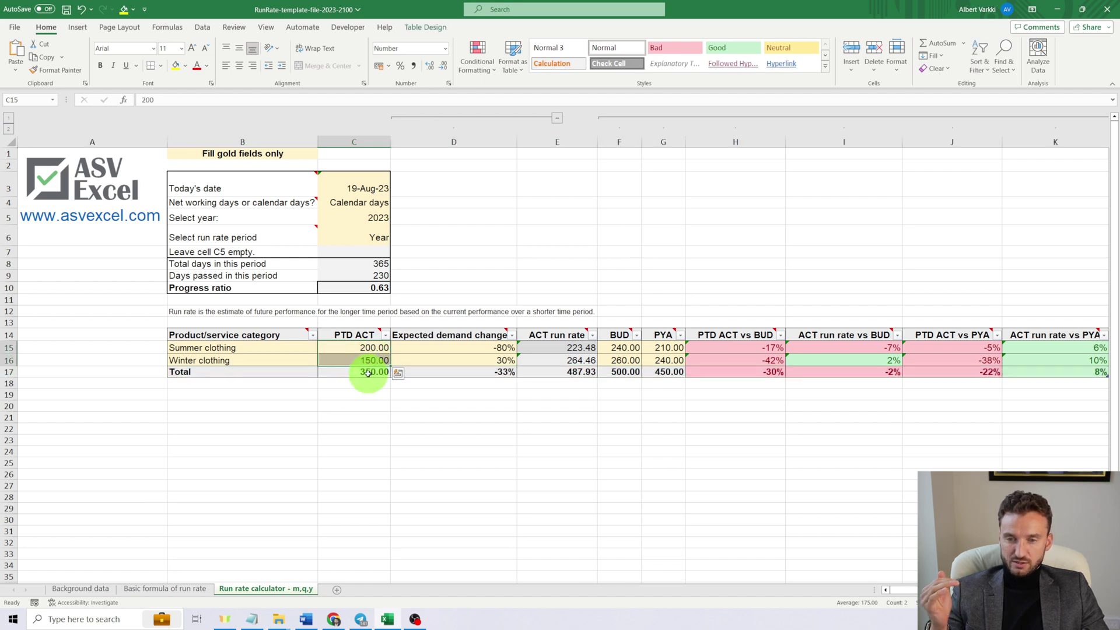
left_click(369, 372)
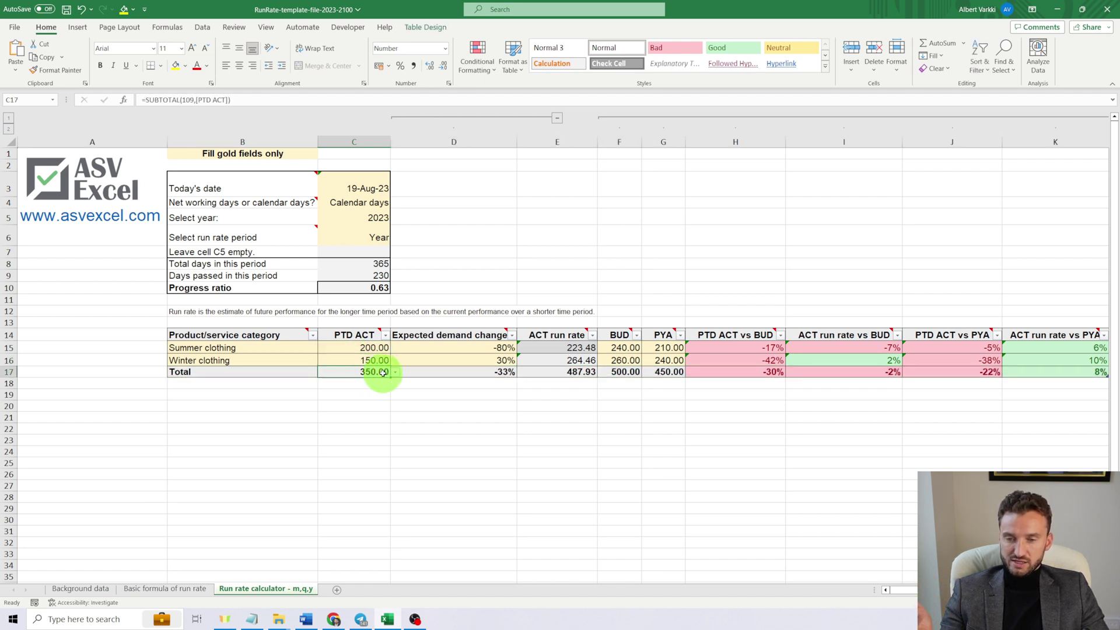
left_click(443, 373)
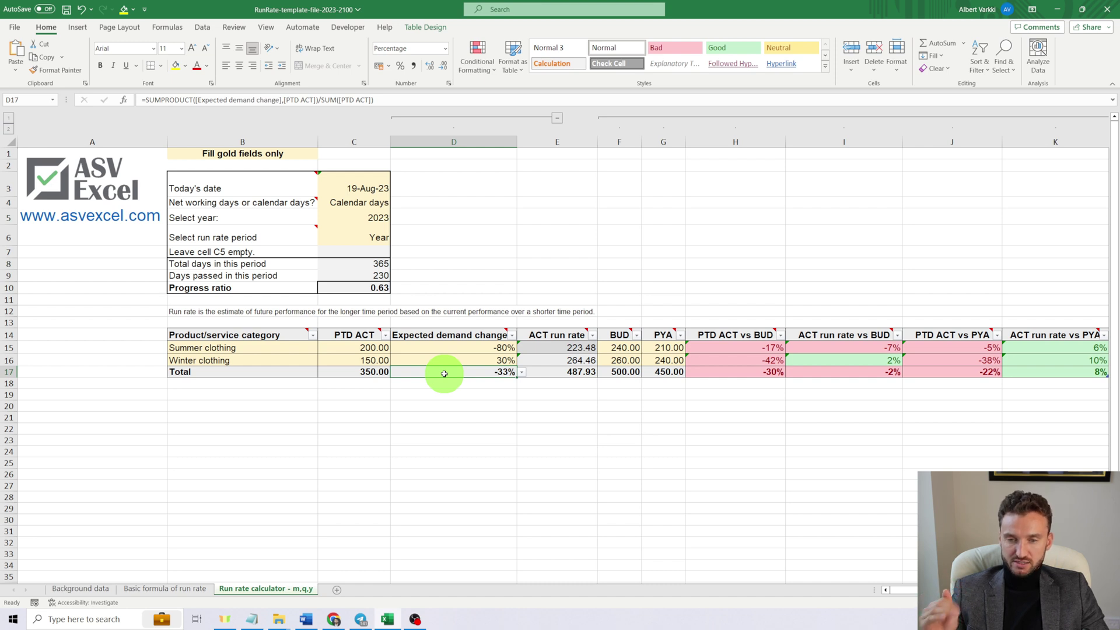
left_click(543, 373)
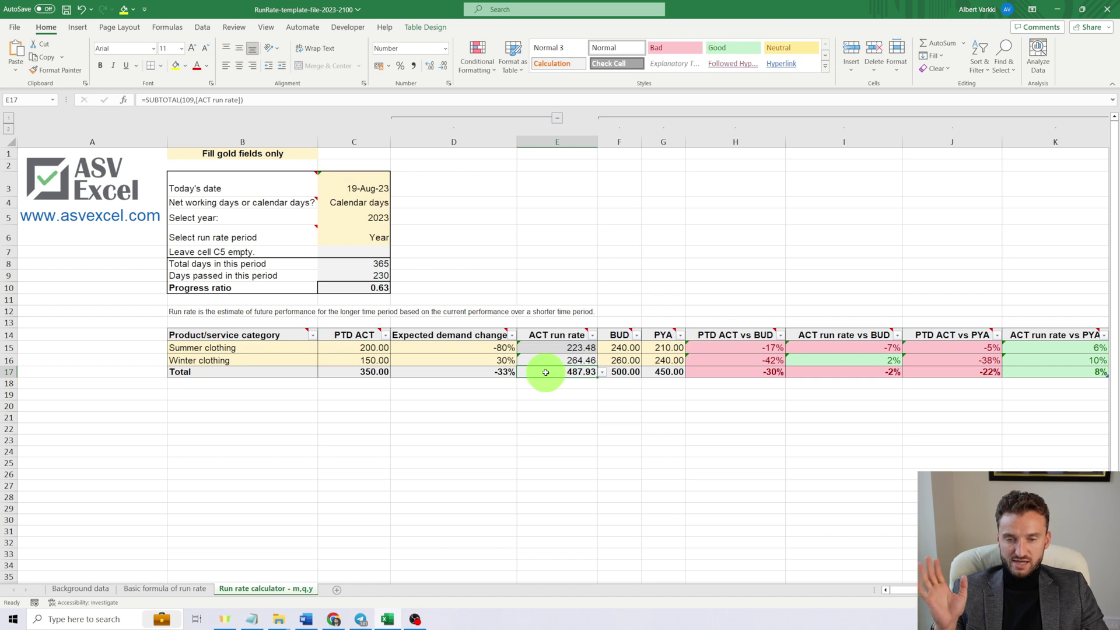
left_click(620, 372)
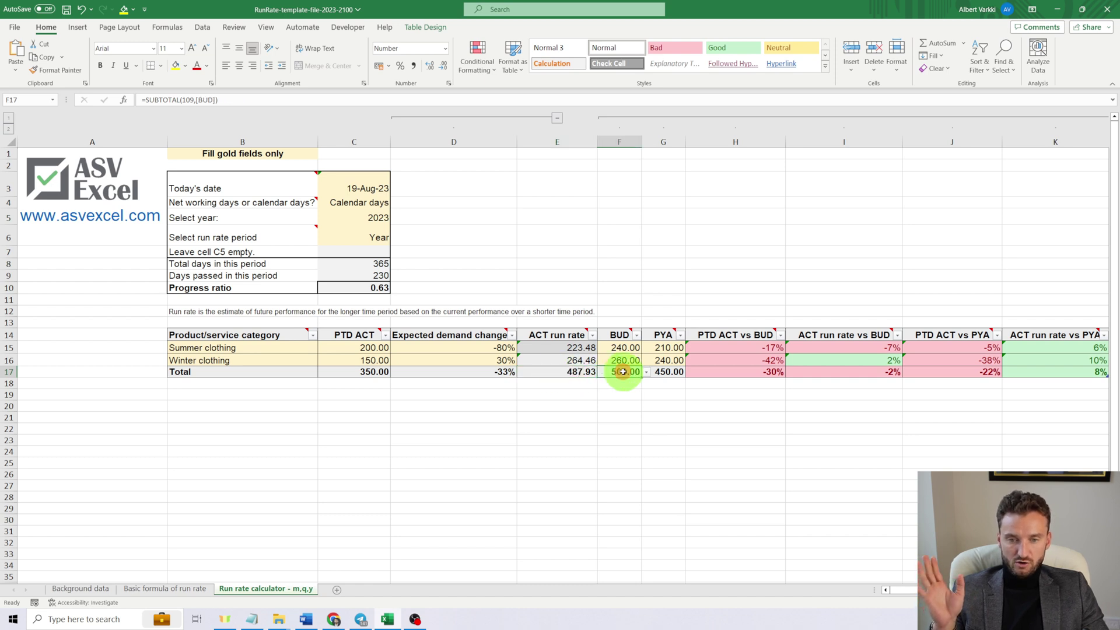
left_click(664, 372)
left_click(711, 375)
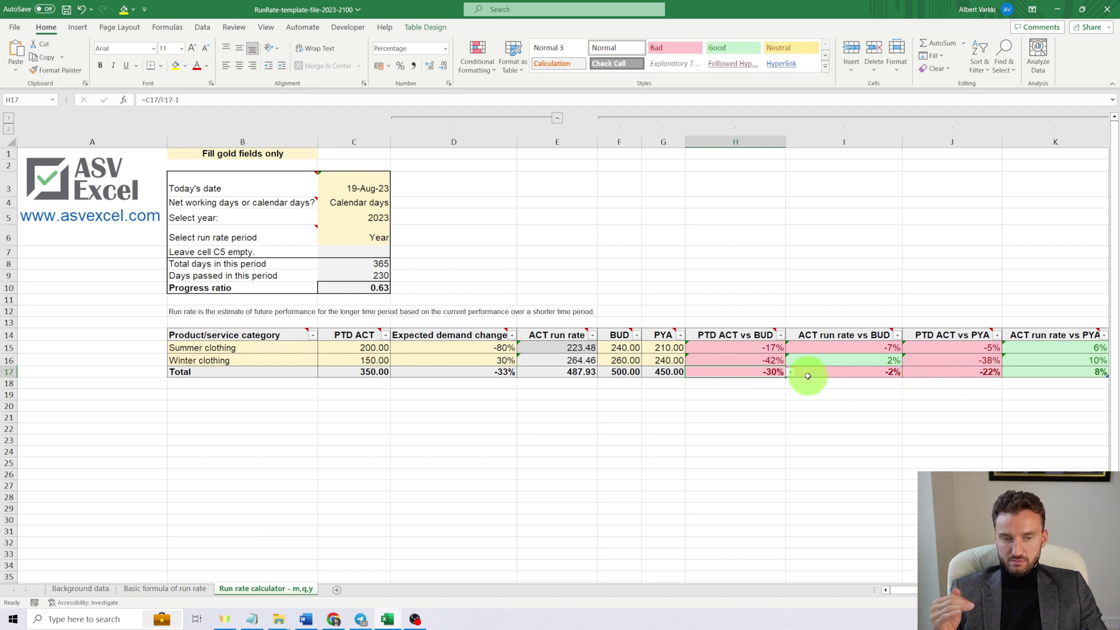
left_click(837, 371)
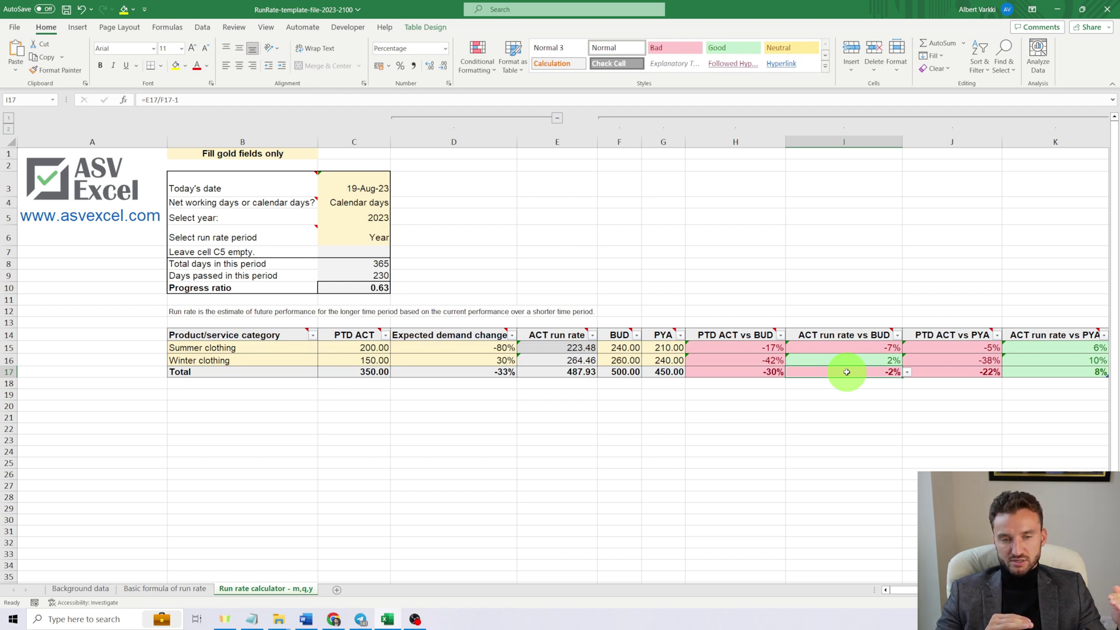
left_click(1039, 367)
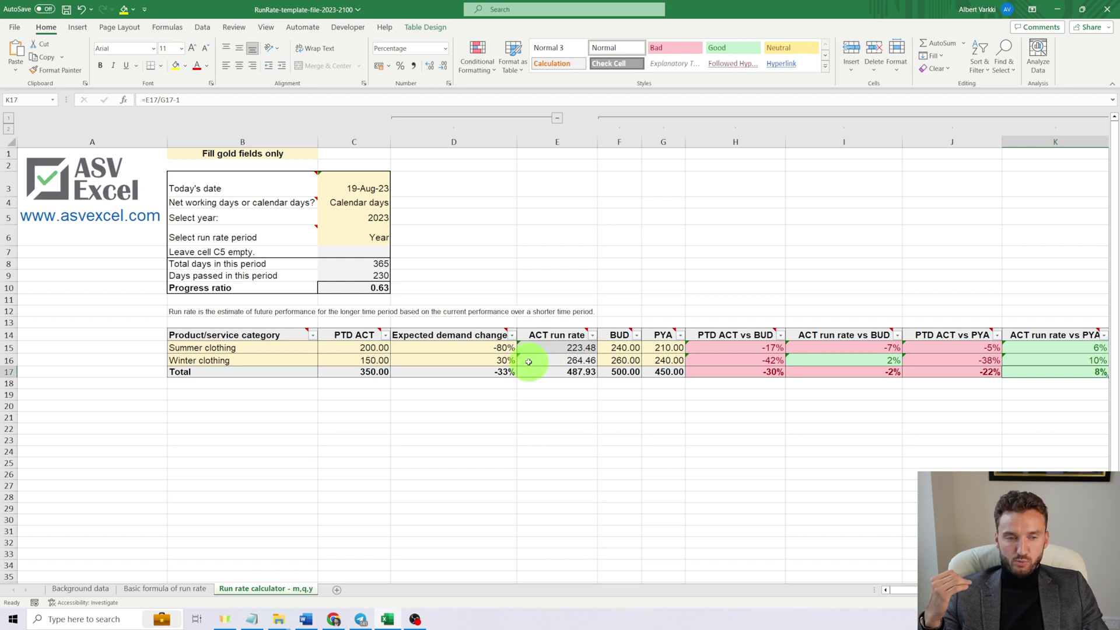
left_click(506, 359)
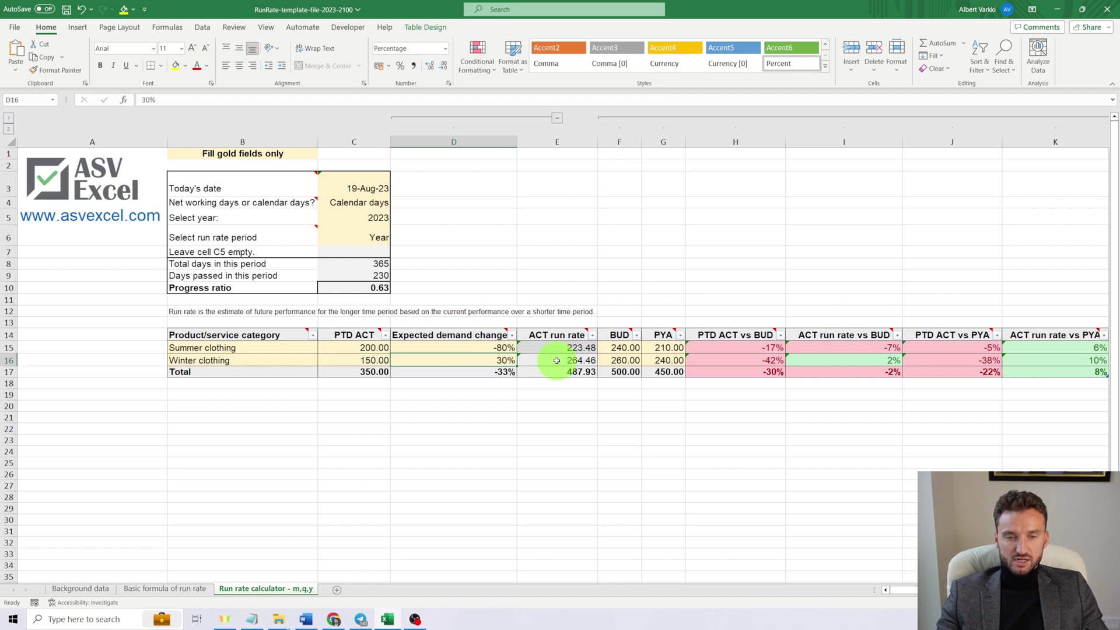
Raise Winter demand change to 35% and try -79% for Summer clothing in D15
type("35")
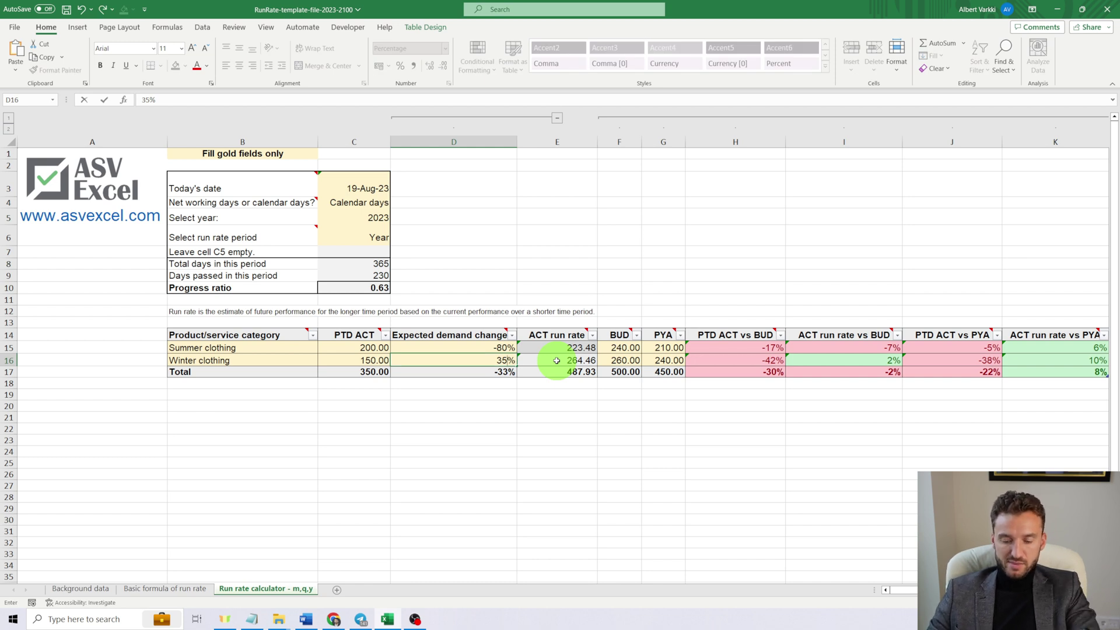
key("Return")
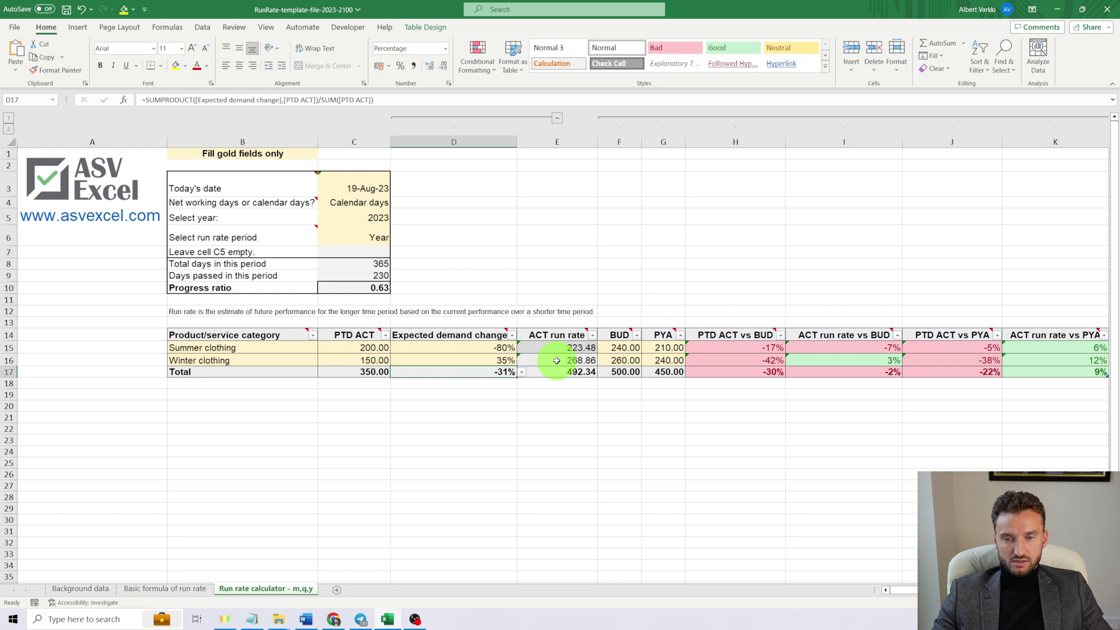
left_click(507, 348)
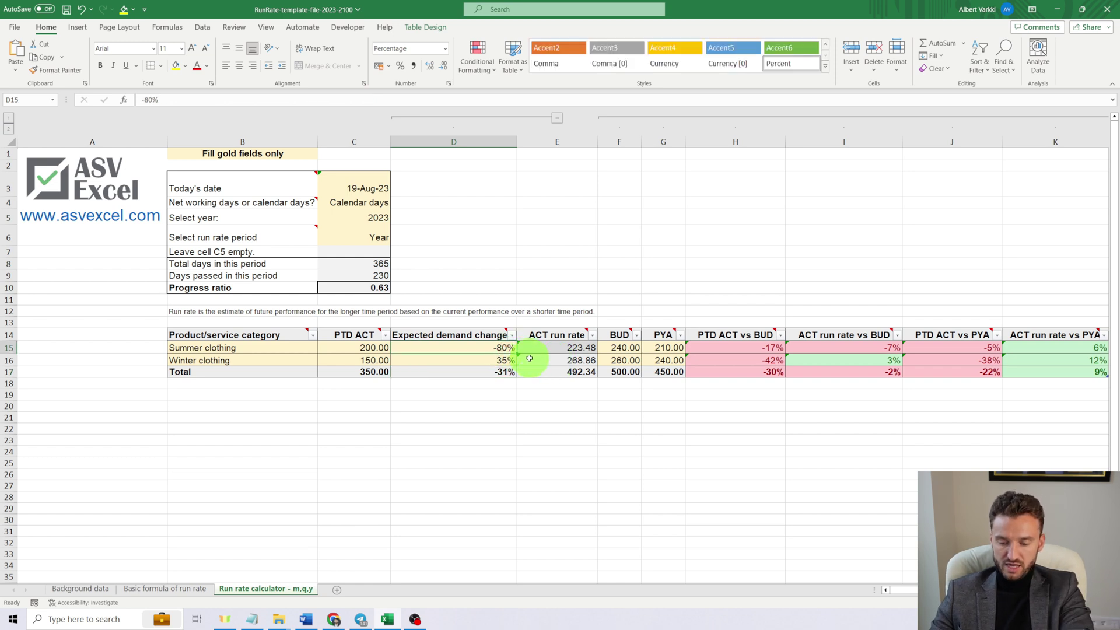
type("-")
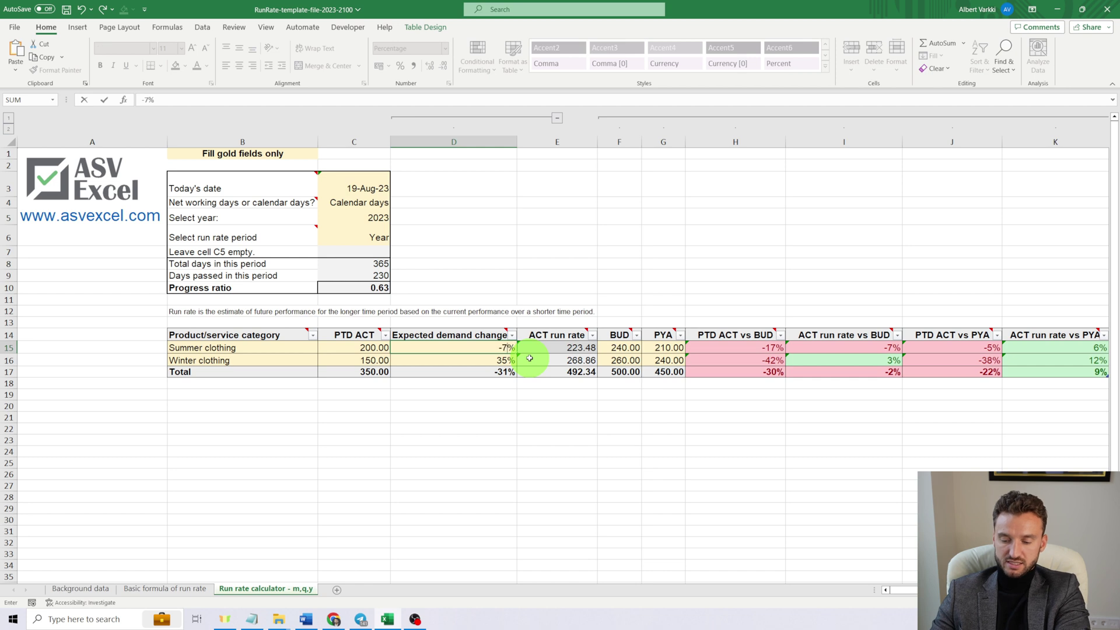
type("79")
key("Return")
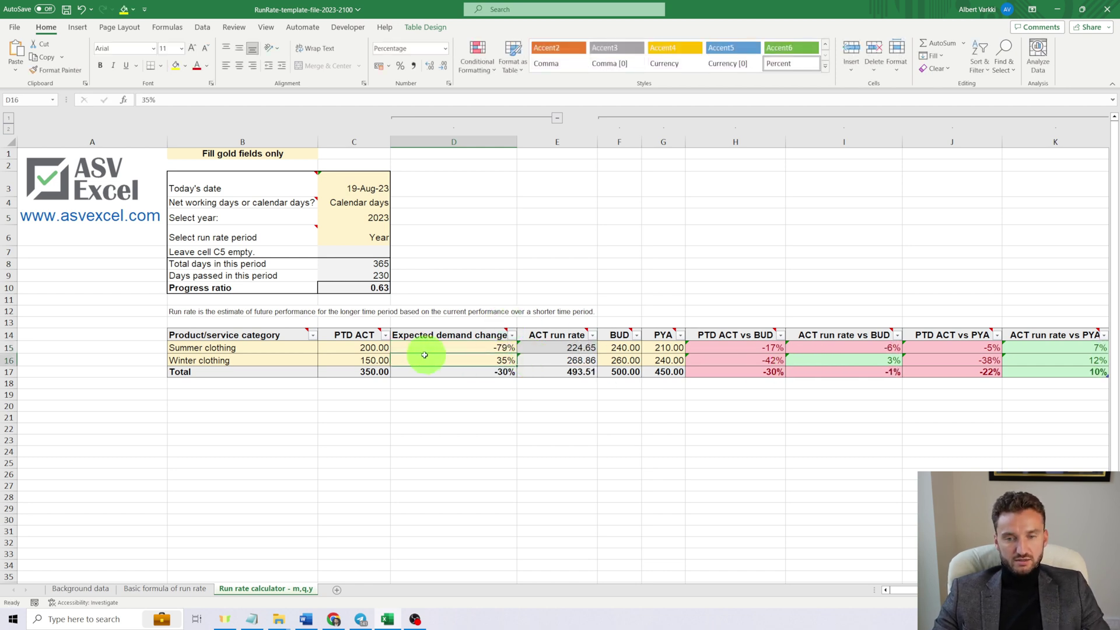
Revise Summer clothing's demand change to -76%, then settle on -60%
left_click(442, 350)
type("-")
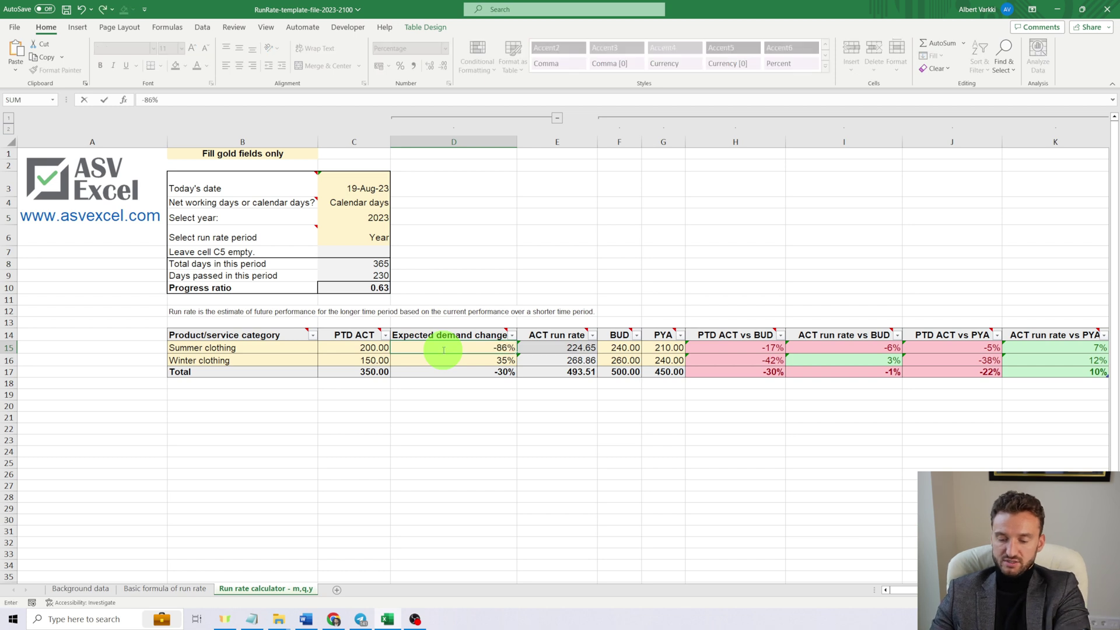
key("Return")
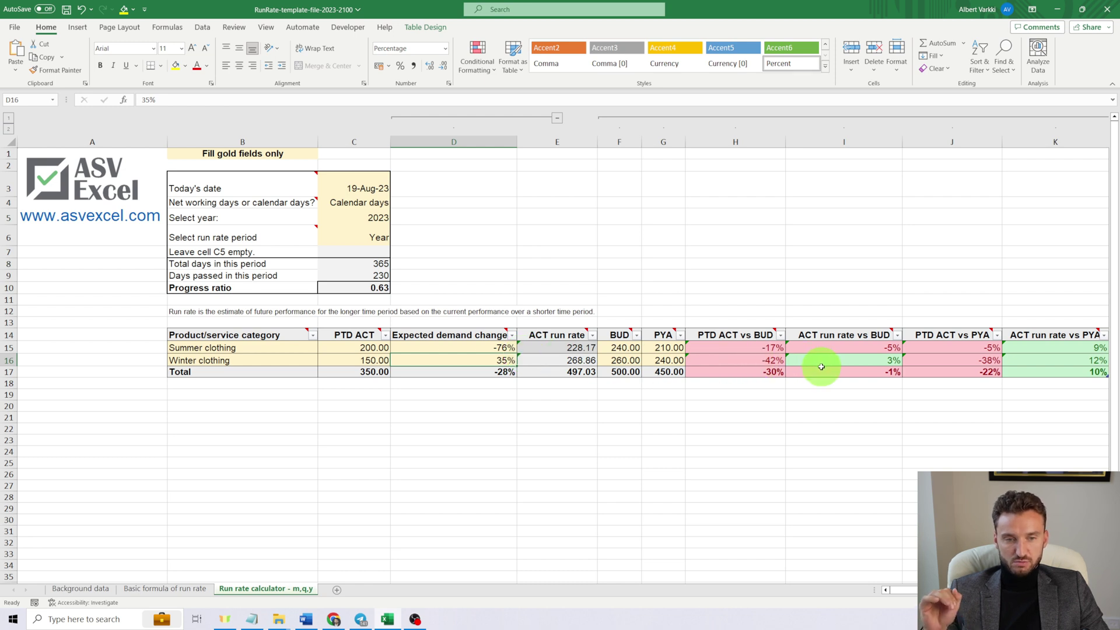
left_click(488, 348)
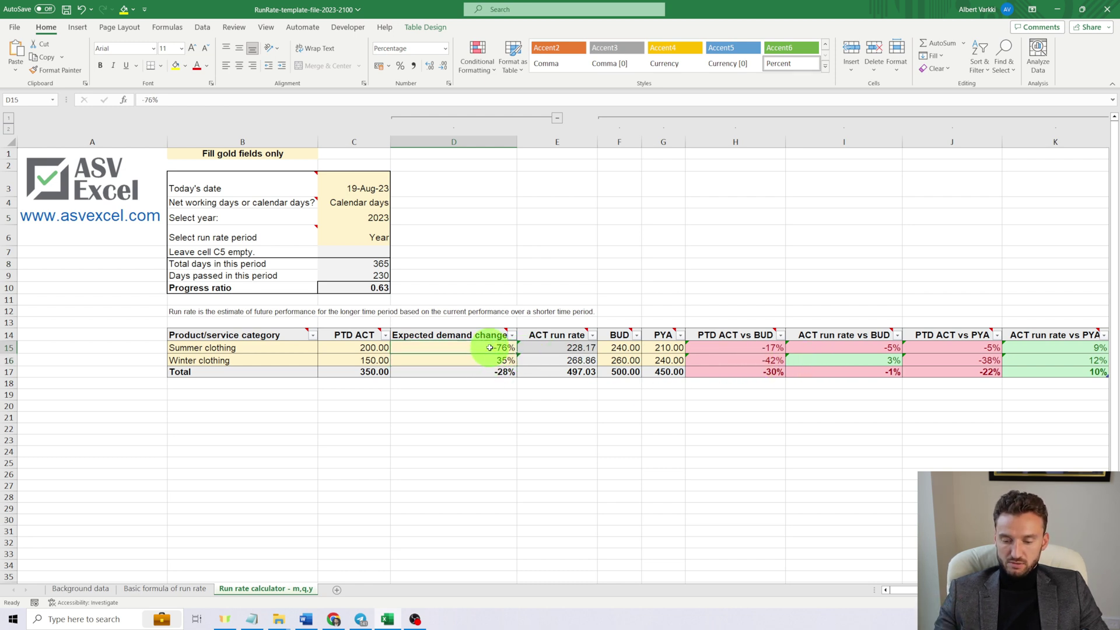
type("-")
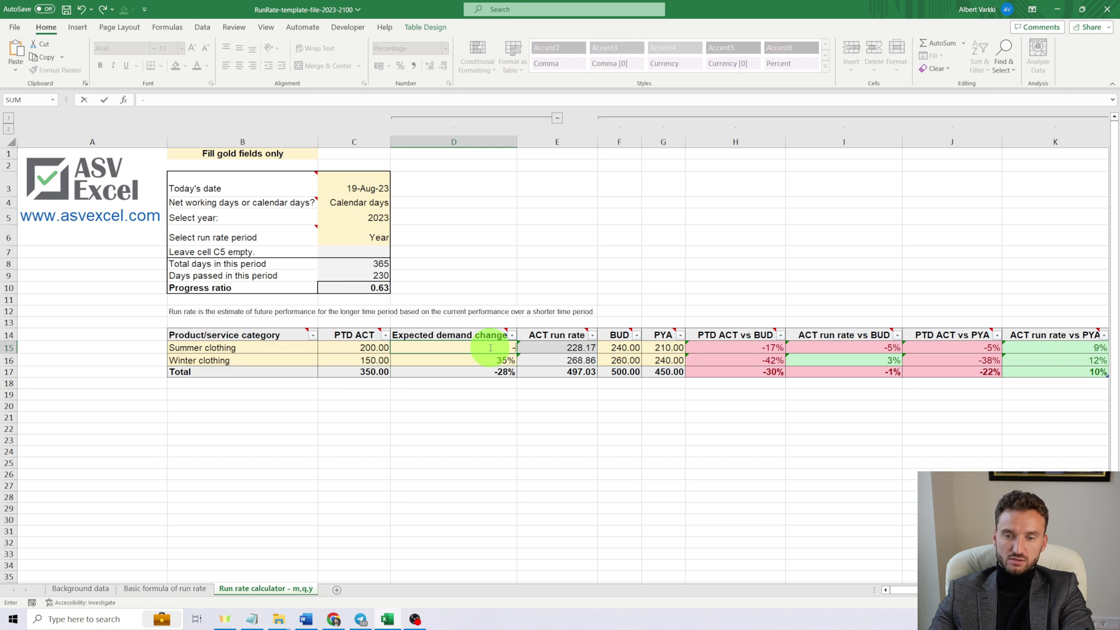
key("Return")
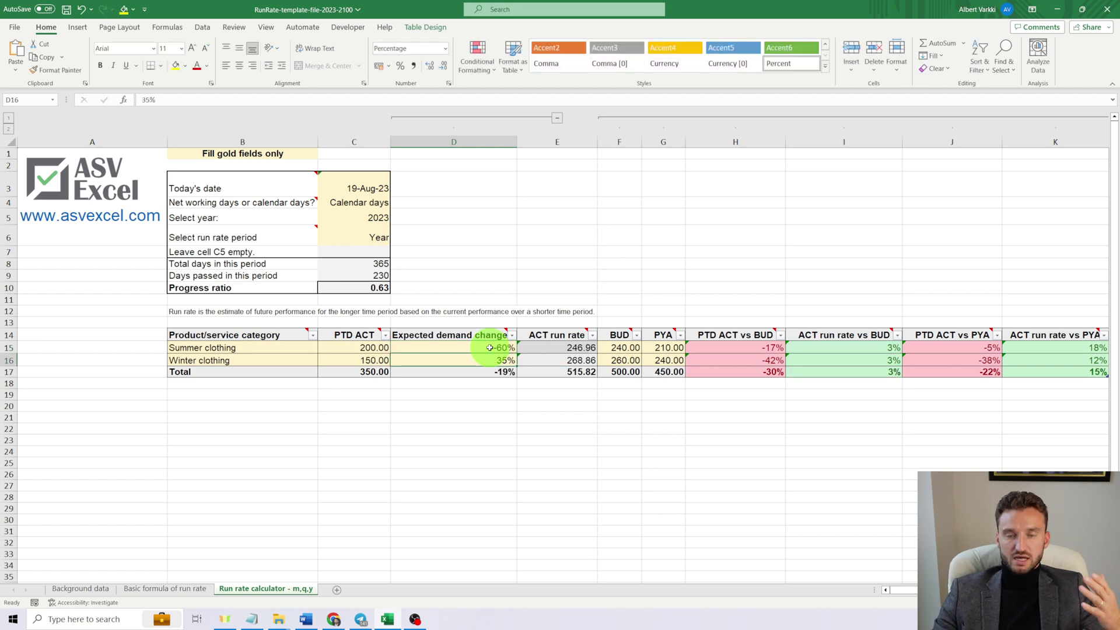